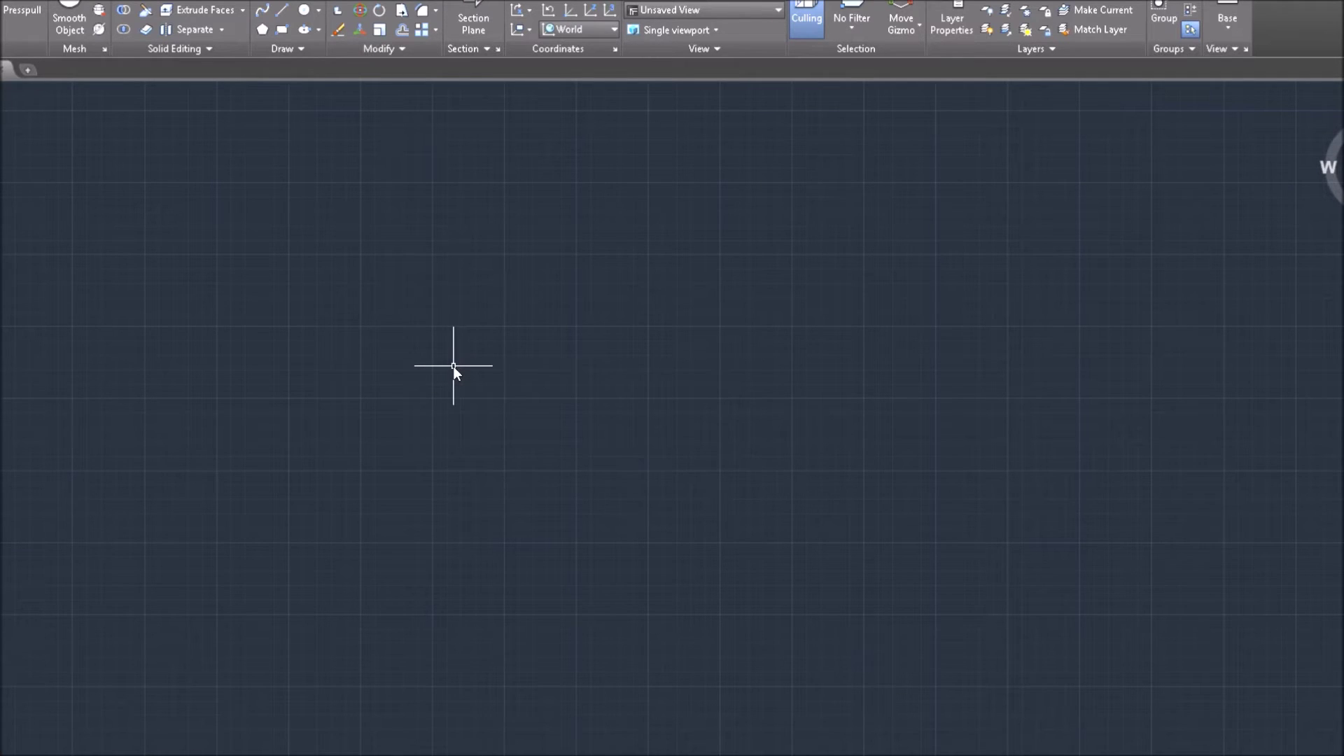
Step: Draw a circle with a diameter of 0.75 in the empty drawing area
click(306, 11)
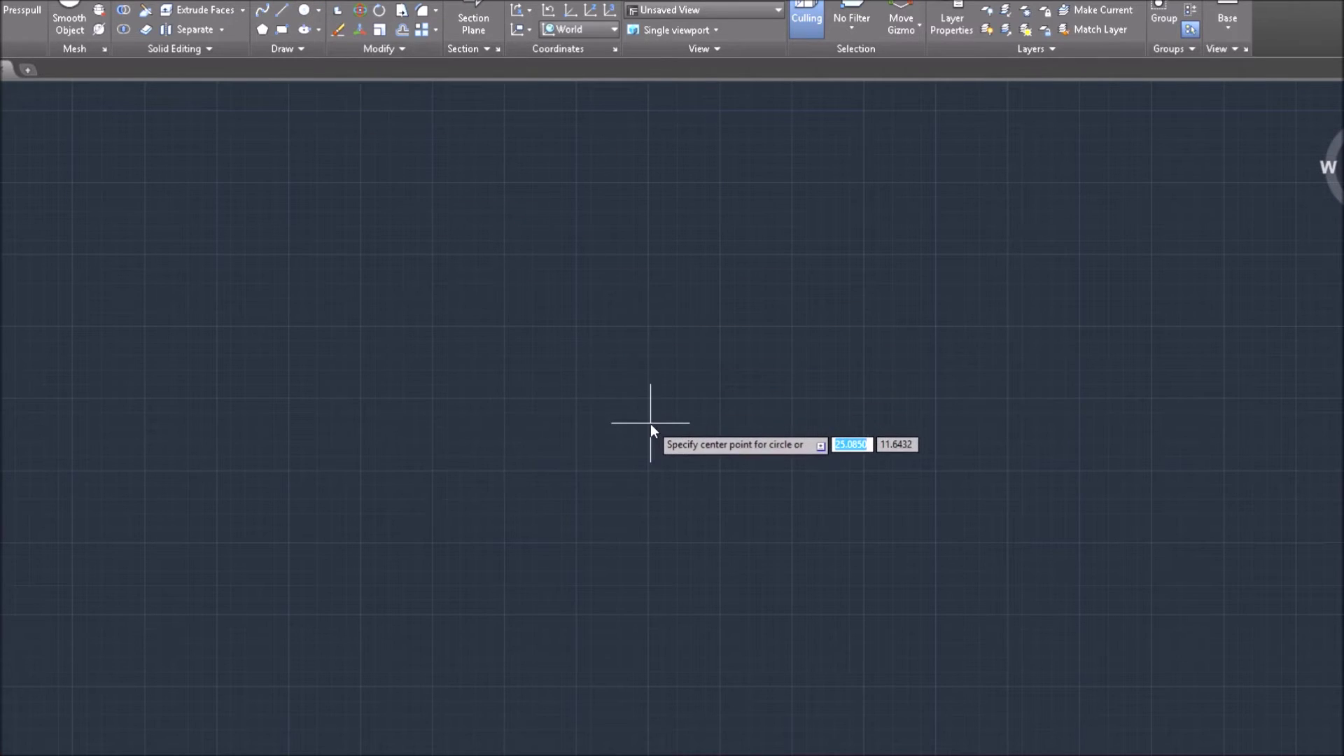
click(716, 439)
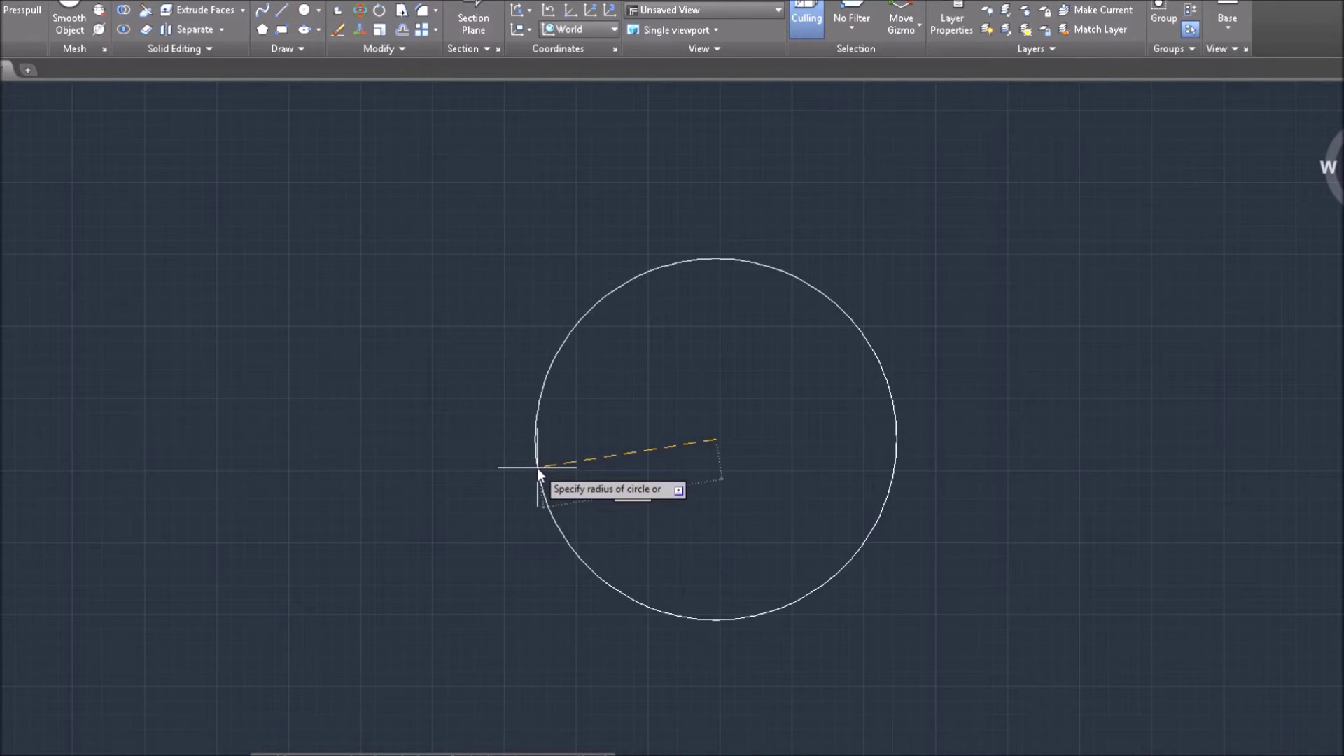
text(d)
key(Return)
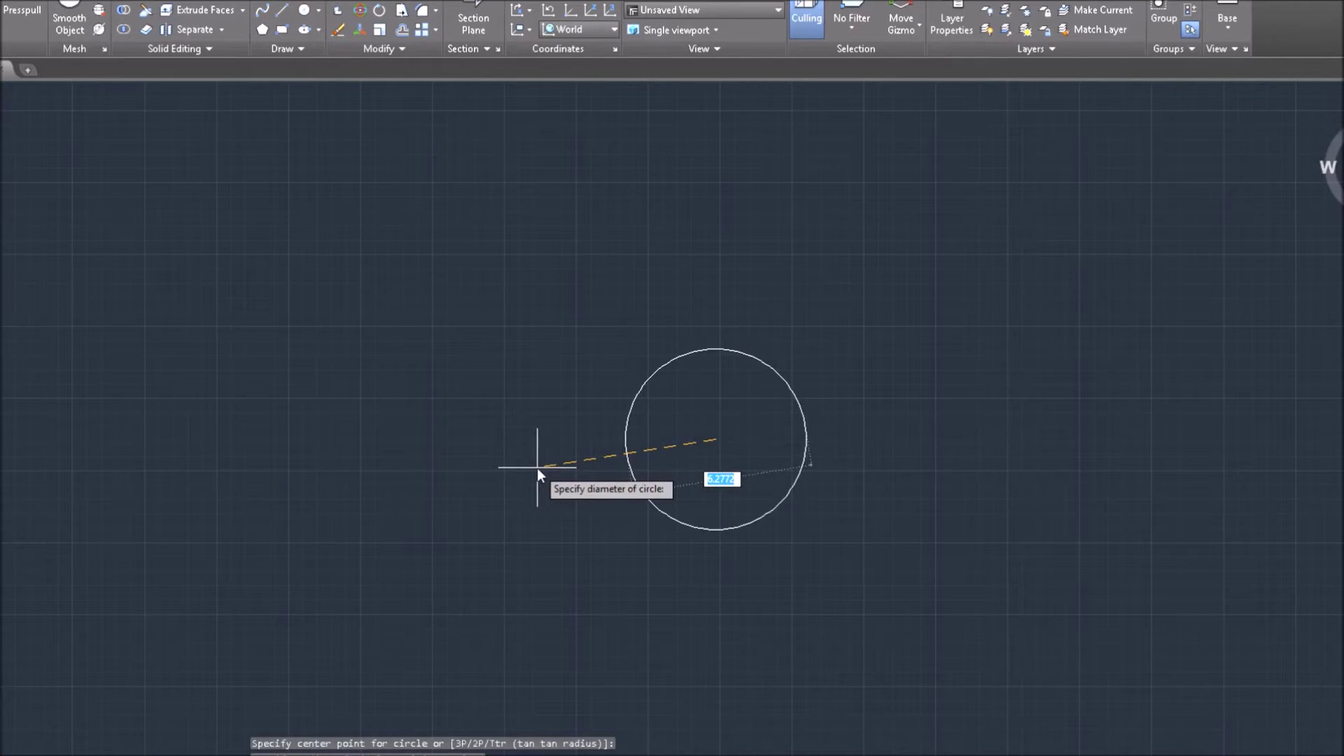
key(BackSpace)
text(.75)
key(Return)
Step: Copy the circle once, placing the duplicate beside the original along the X direction with a small gap between them
scroll(724, 444, up, 10)
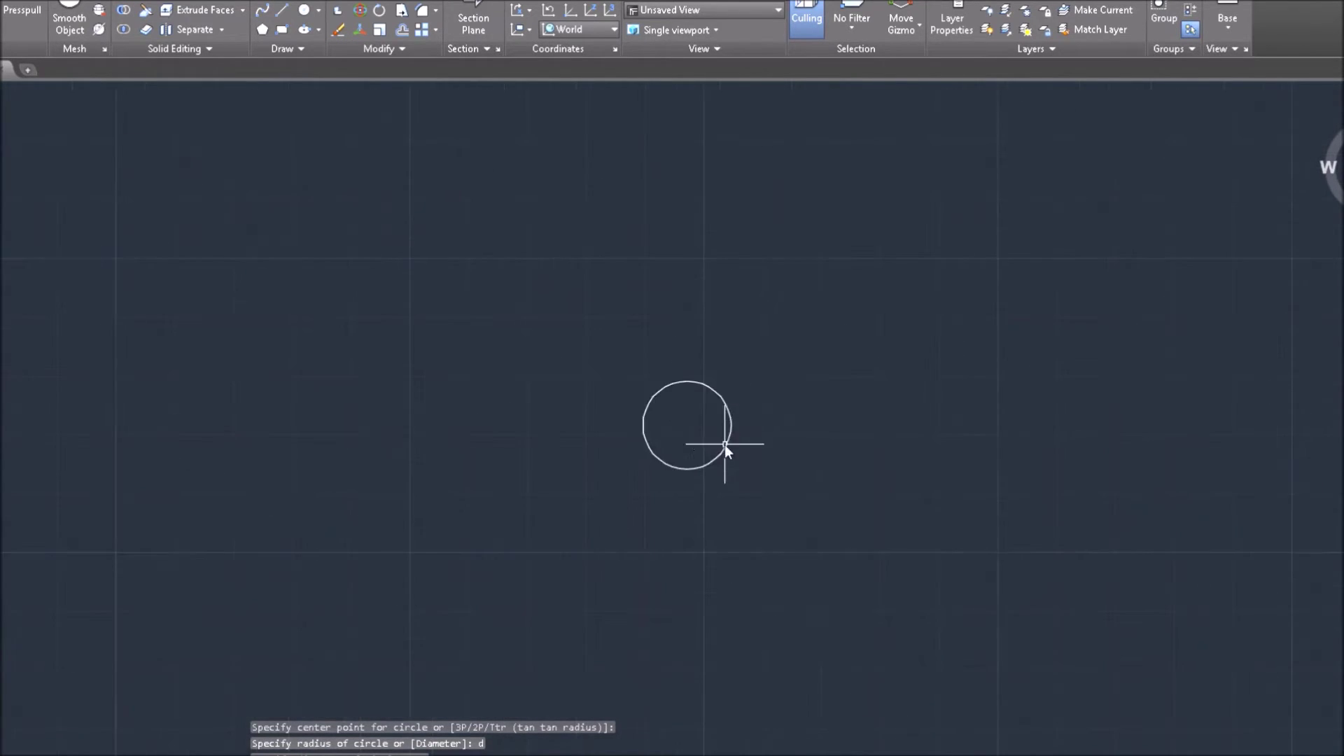
middle_drag(734, 450, 971, 499)
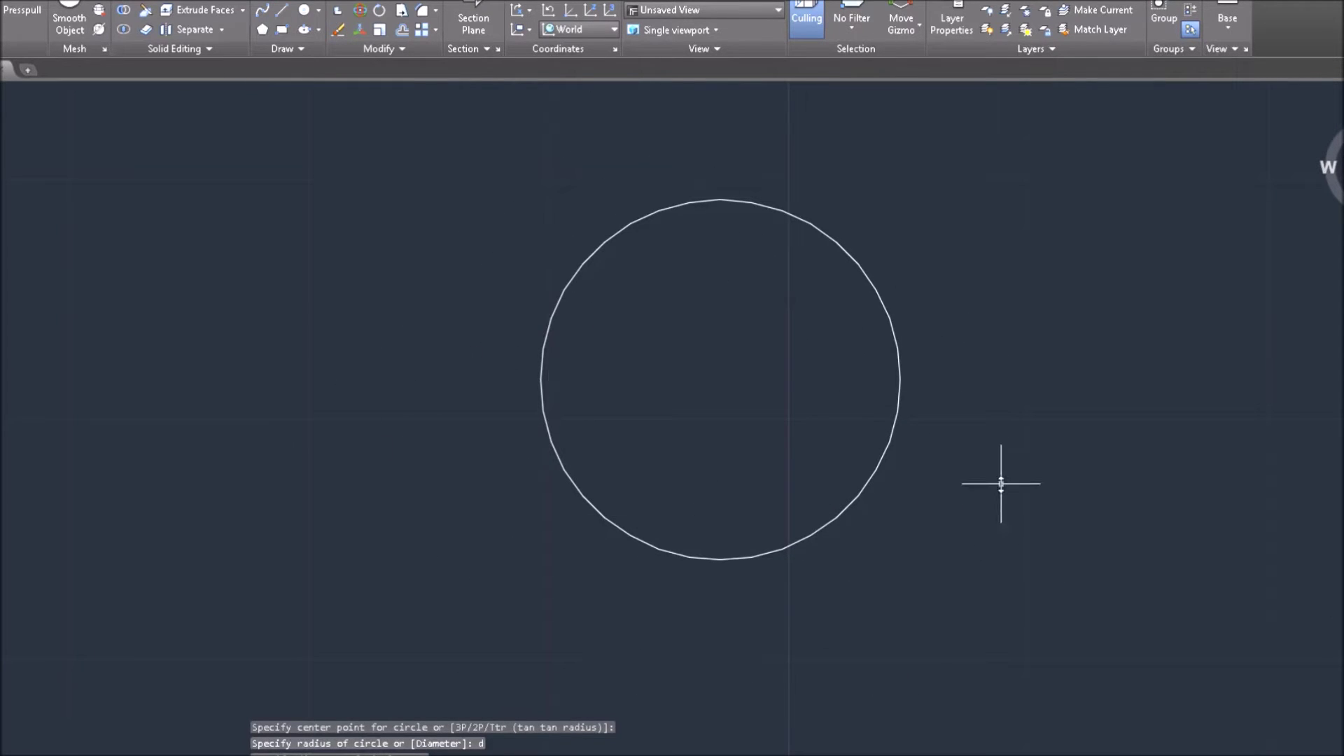
click(976, 345)
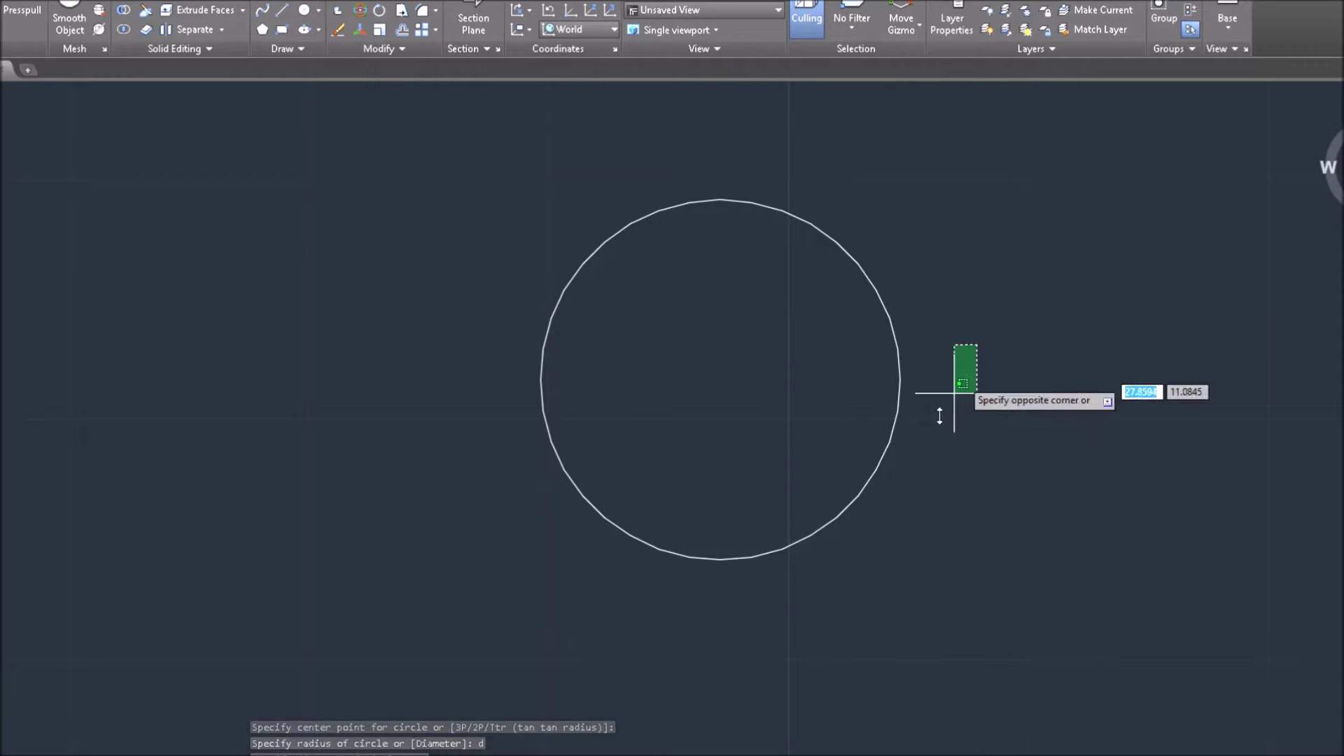
click(881, 467)
right_click(998, 501)
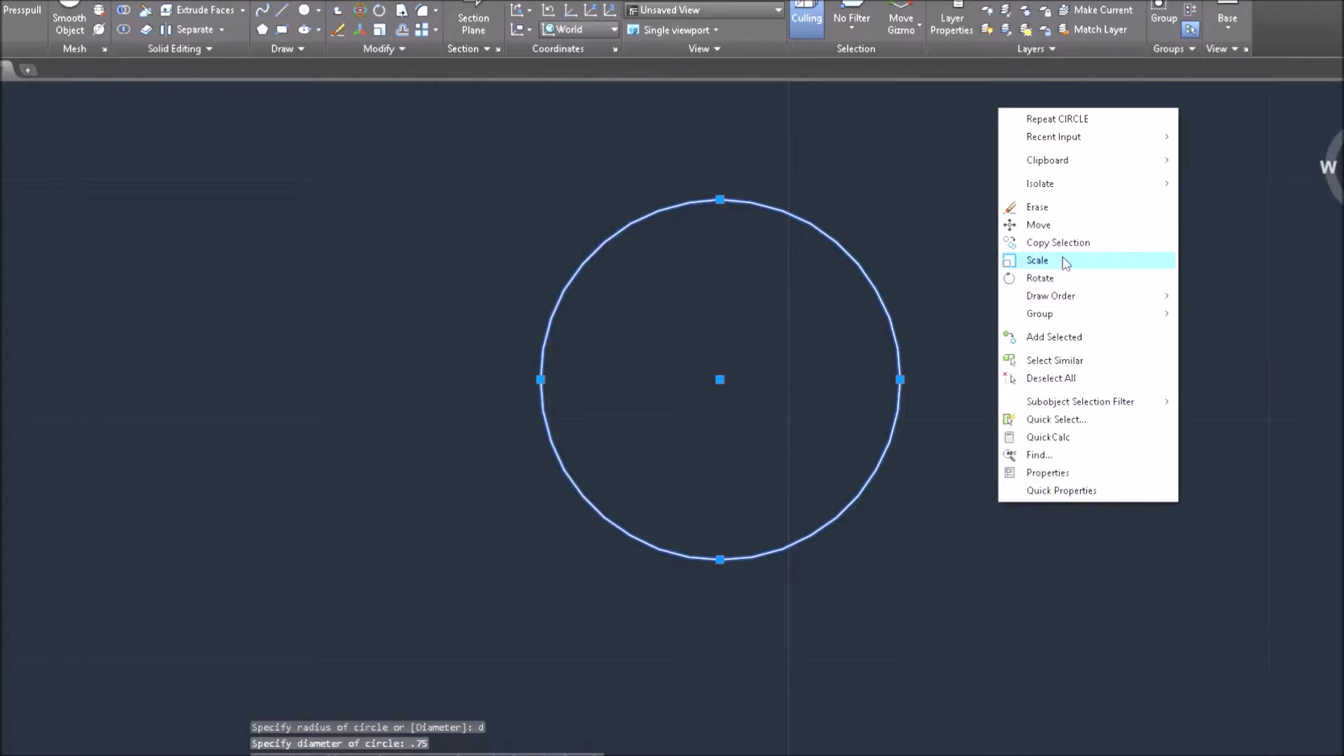
click(1064, 246)
click(902, 381)
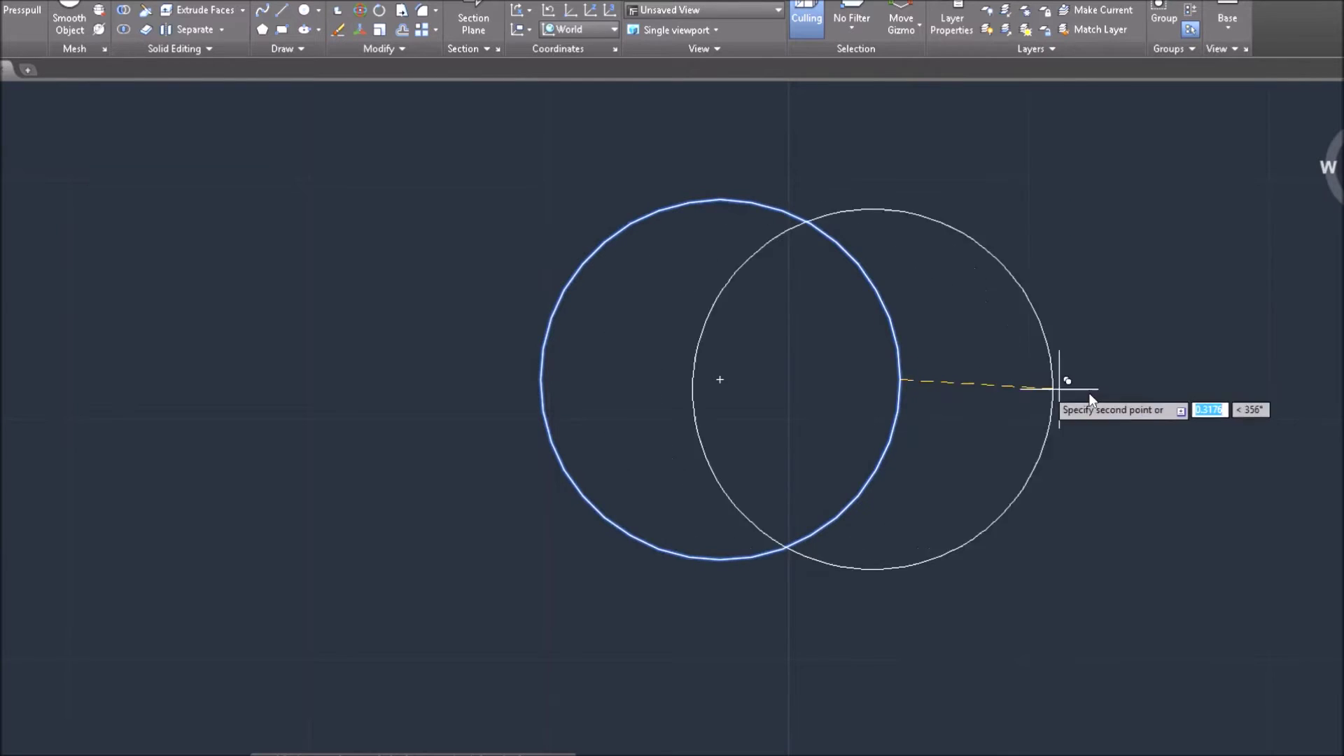
click(1337, 383)
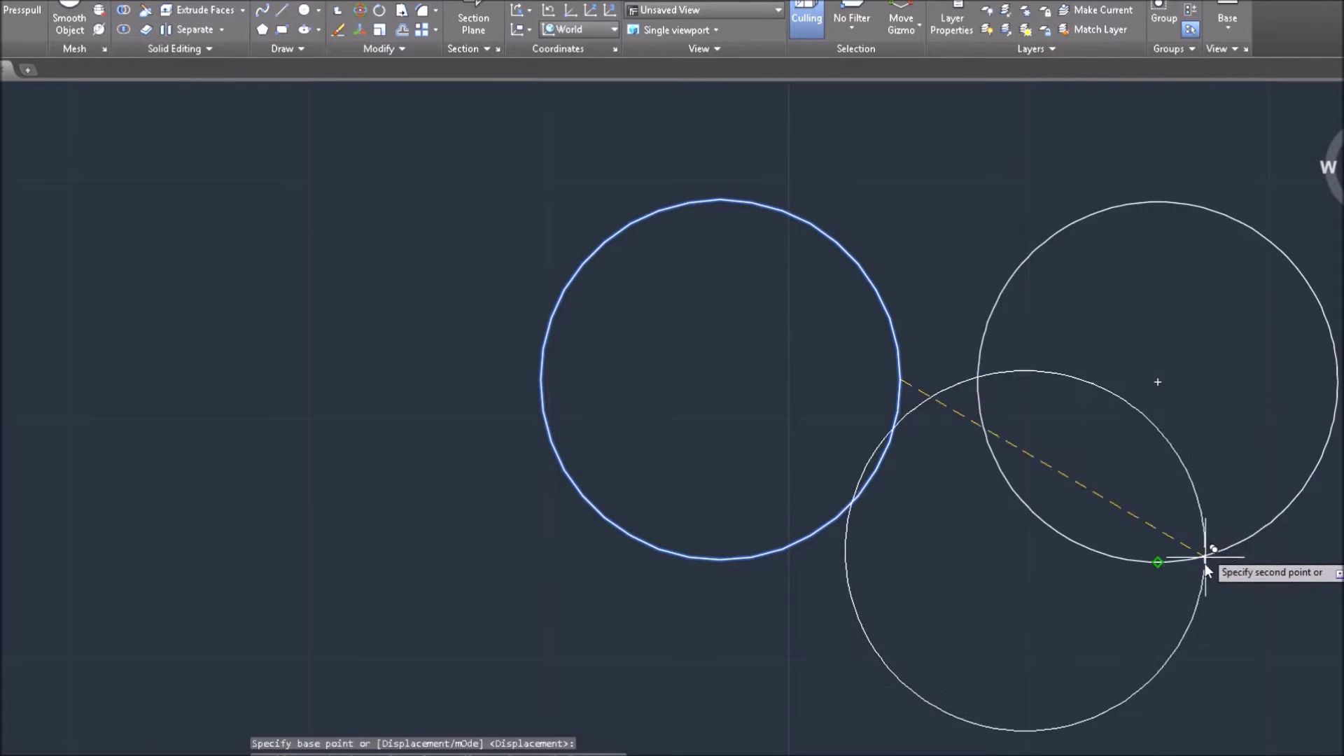
key(Escape)
Step: Extrude the original circle upward to a height of 0.04 to form a thin disc
mouse_move(1001, 591)
middle_down()
mouse_move(954, 579)
mouse_move(921, 535)
middle_up()
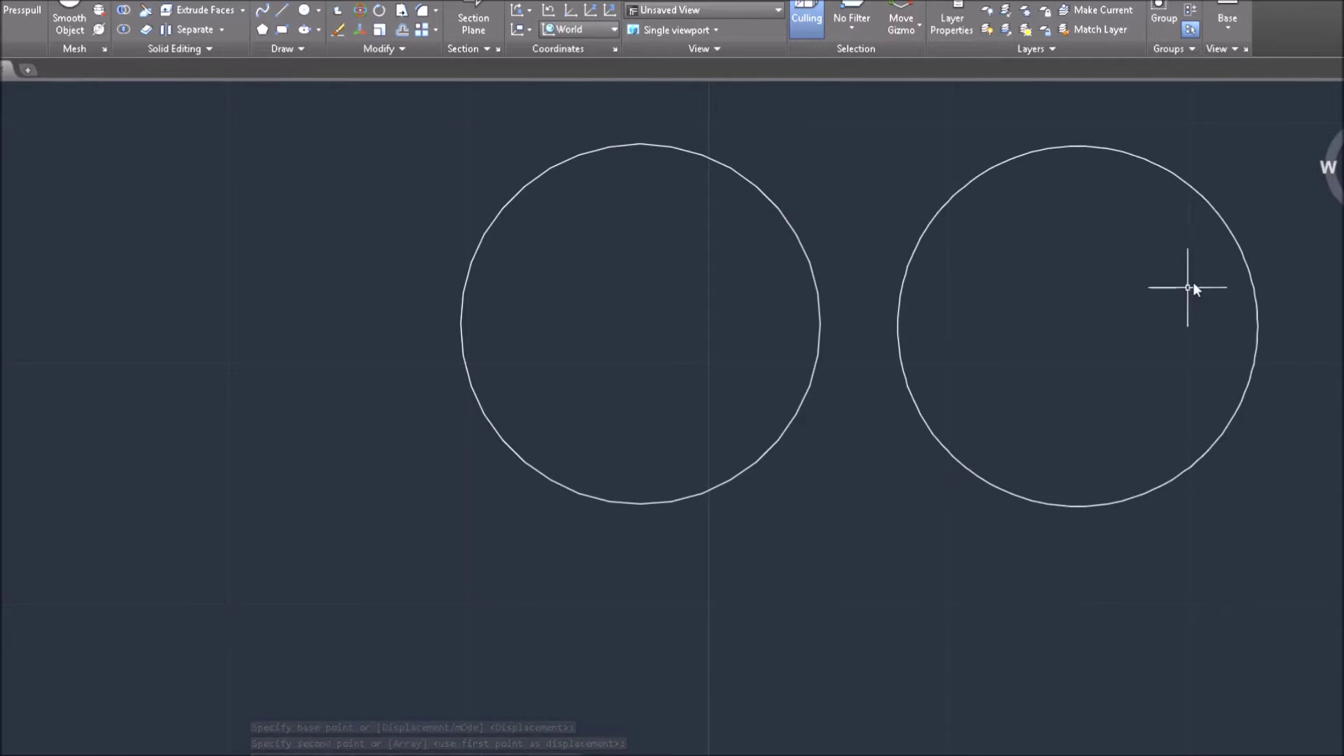
click(1322, 112)
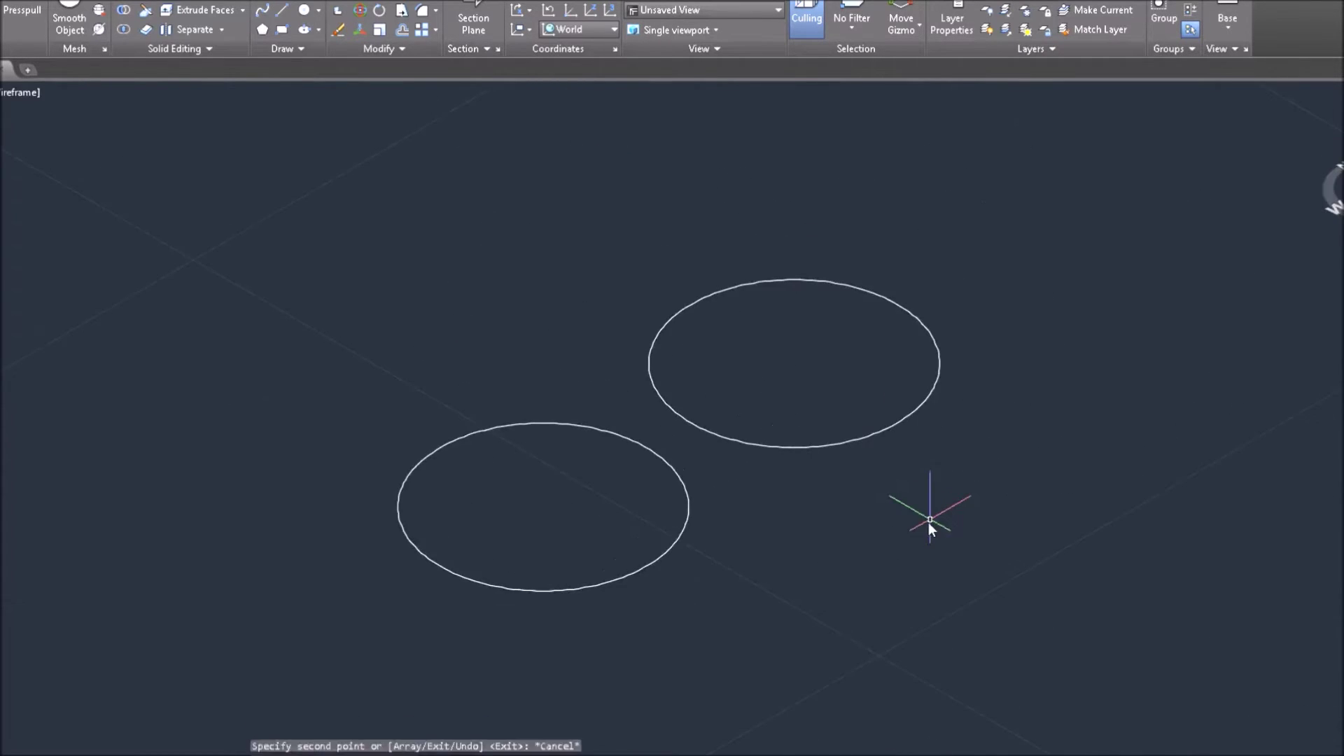
middle_drag(754, 522, 788, 470)
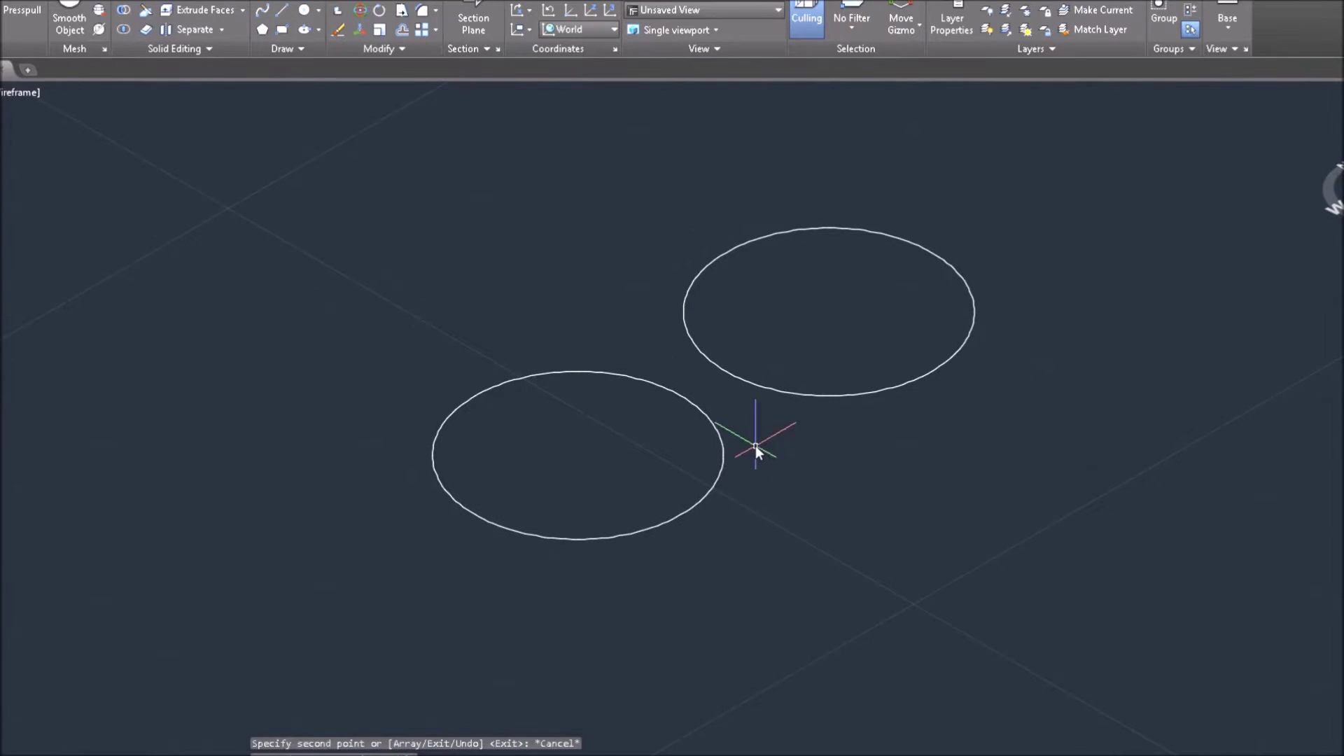
click(700, 510)
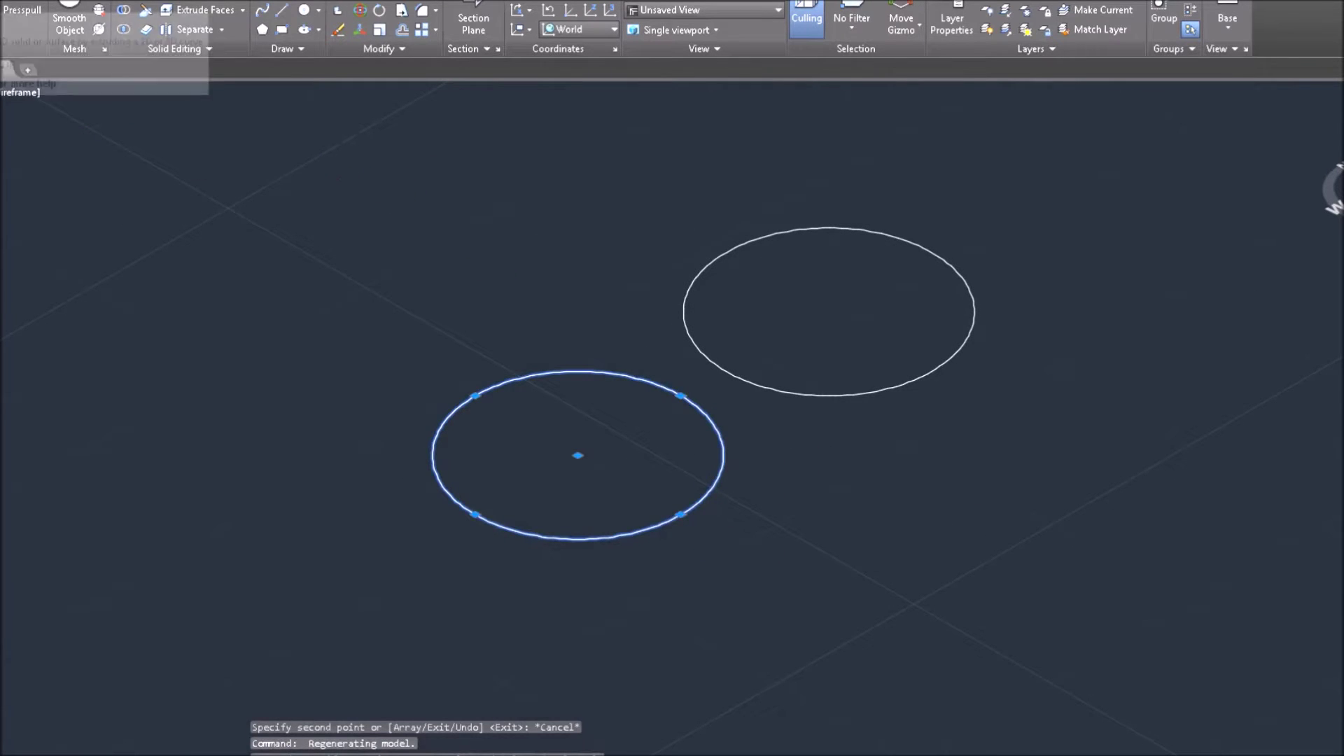
click(1, 14)
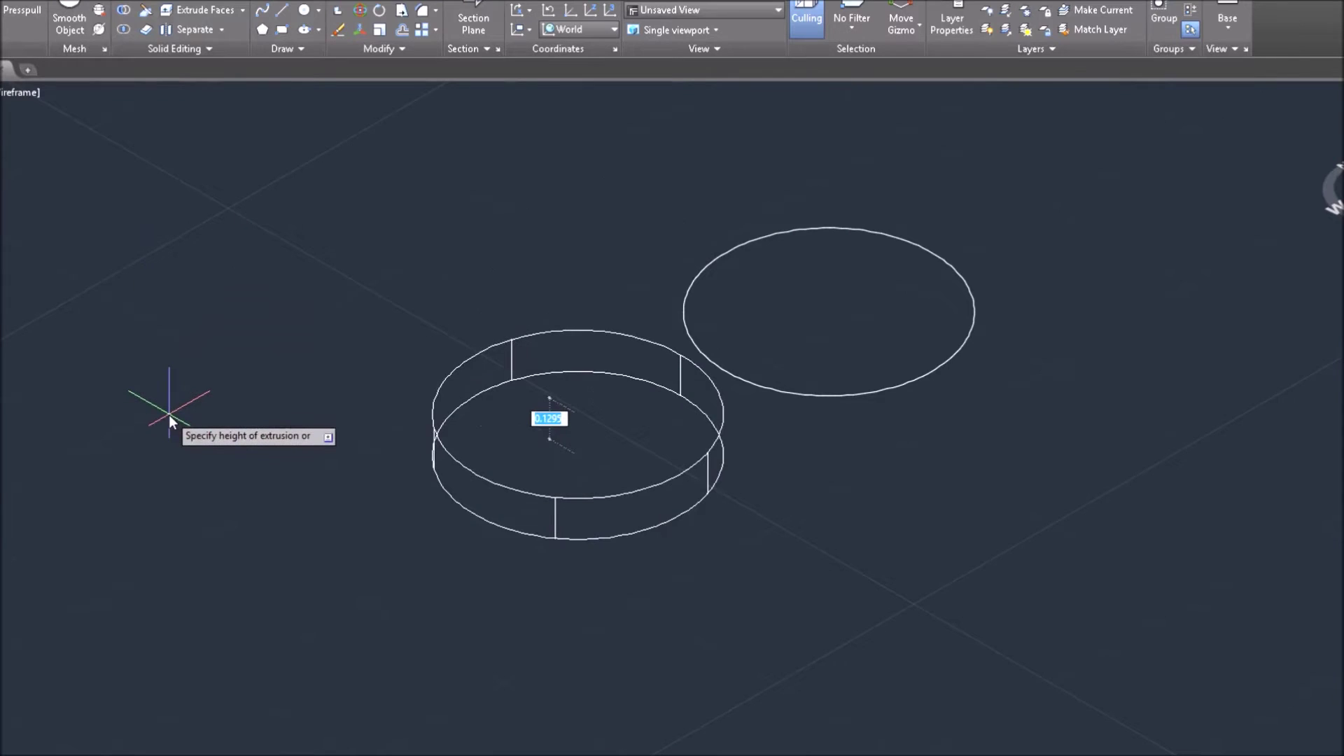
text(.04)
key(Return)
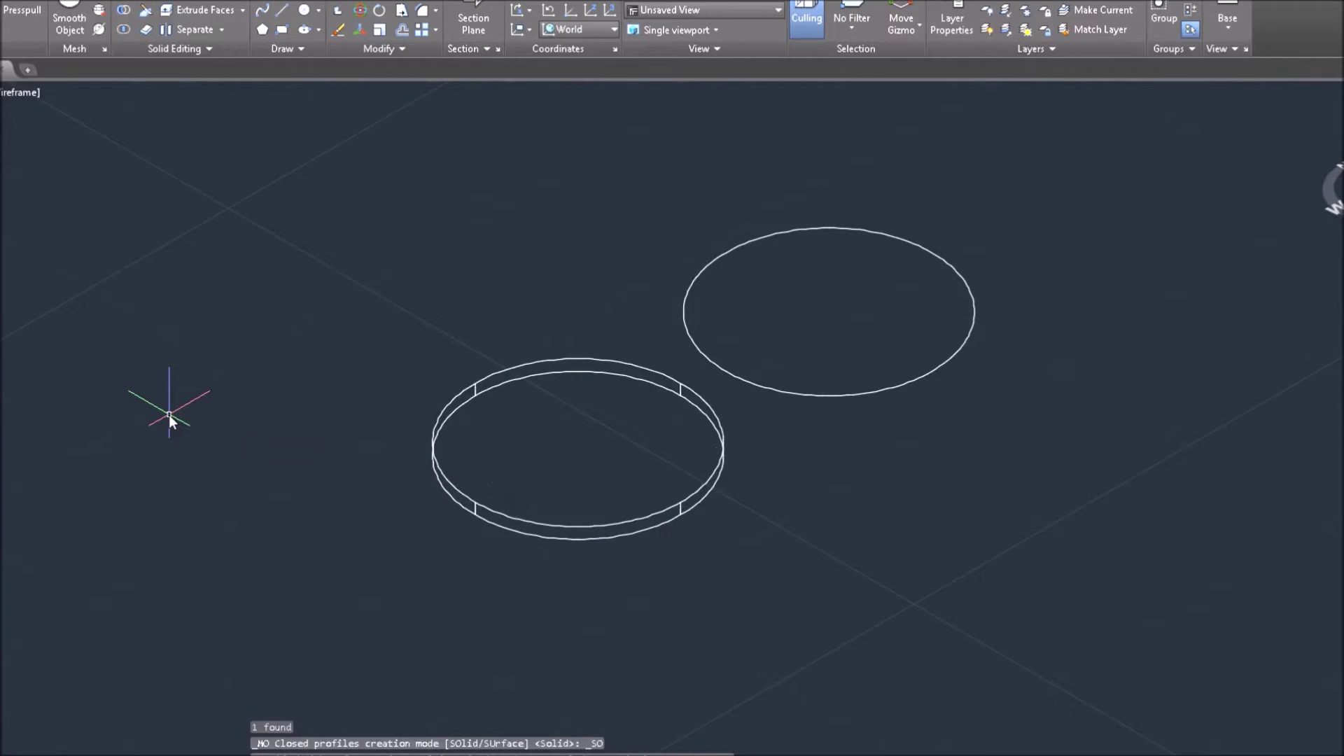
Step: Extrude the copied circle upward to a height of 0.1719 to form a thicker cylinder
middle_drag(971, 577, 956, 580)
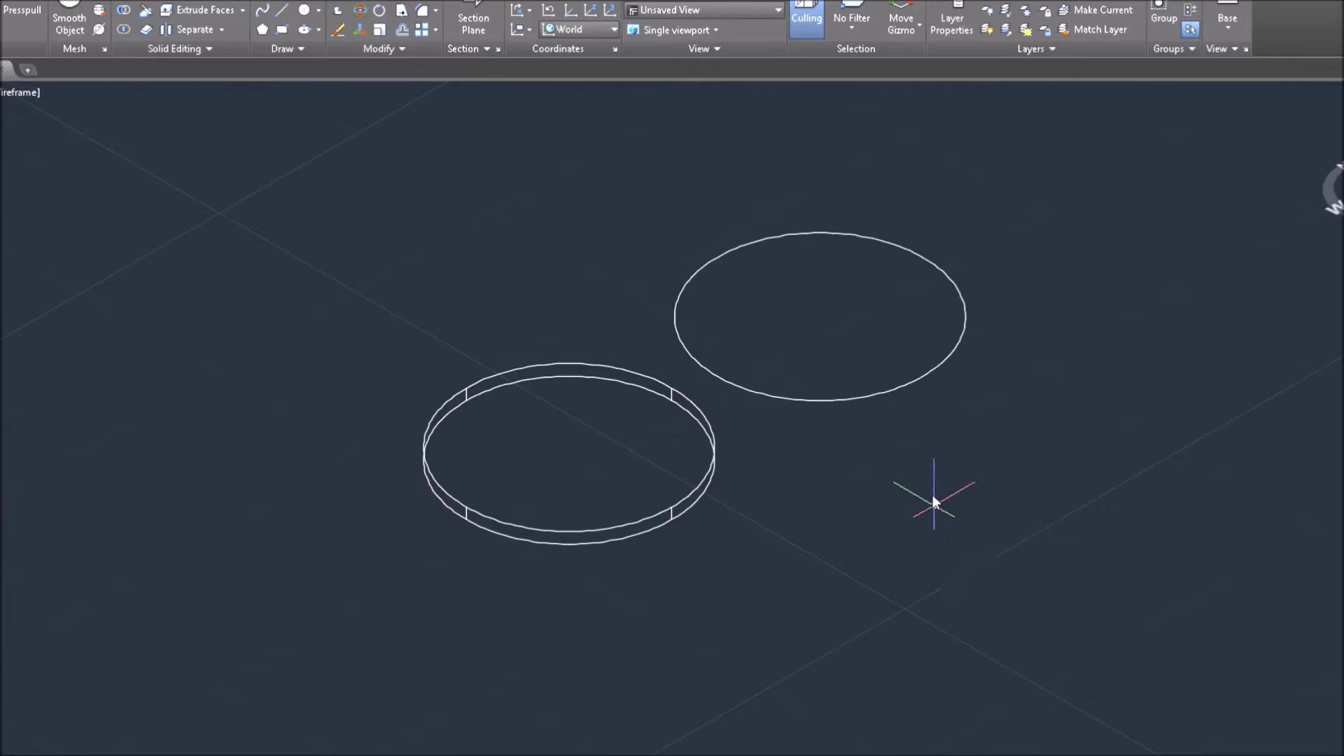
middle_drag(975, 407, 1048, 418)
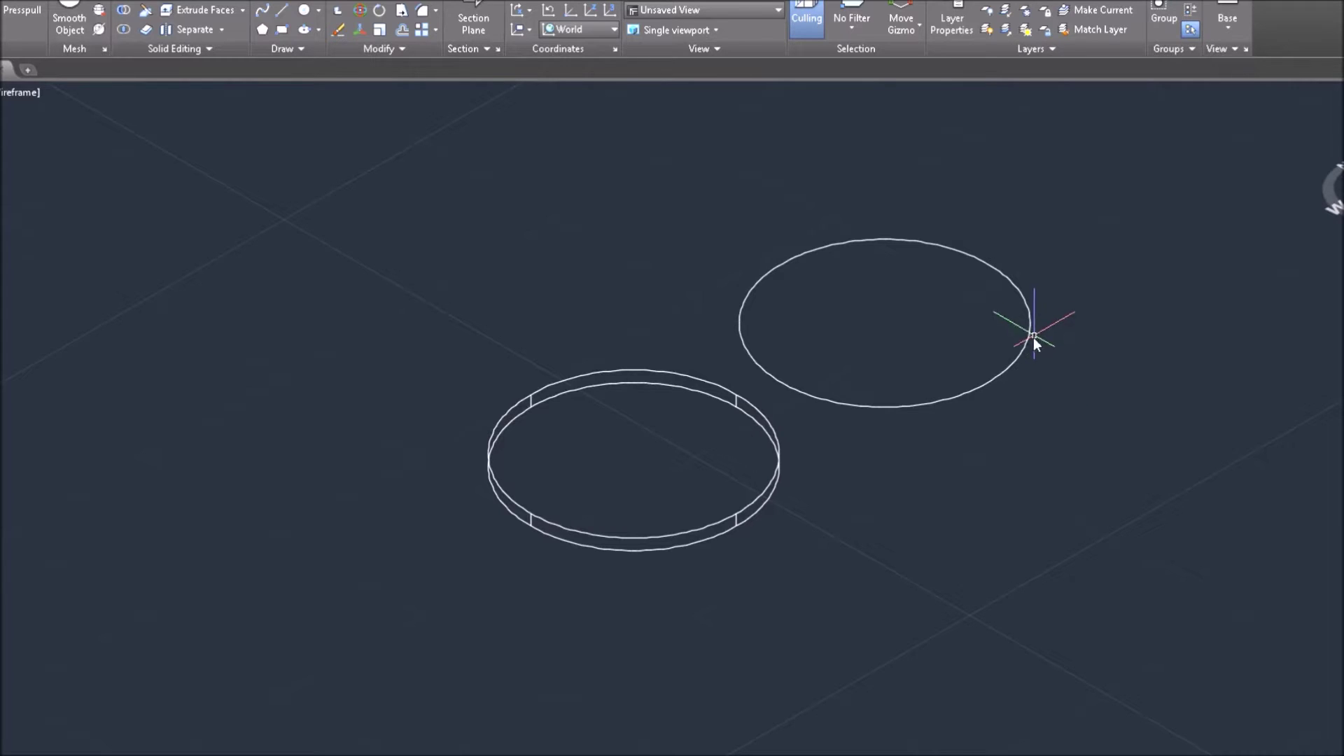
click(1071, 246)
click(1023, 351)
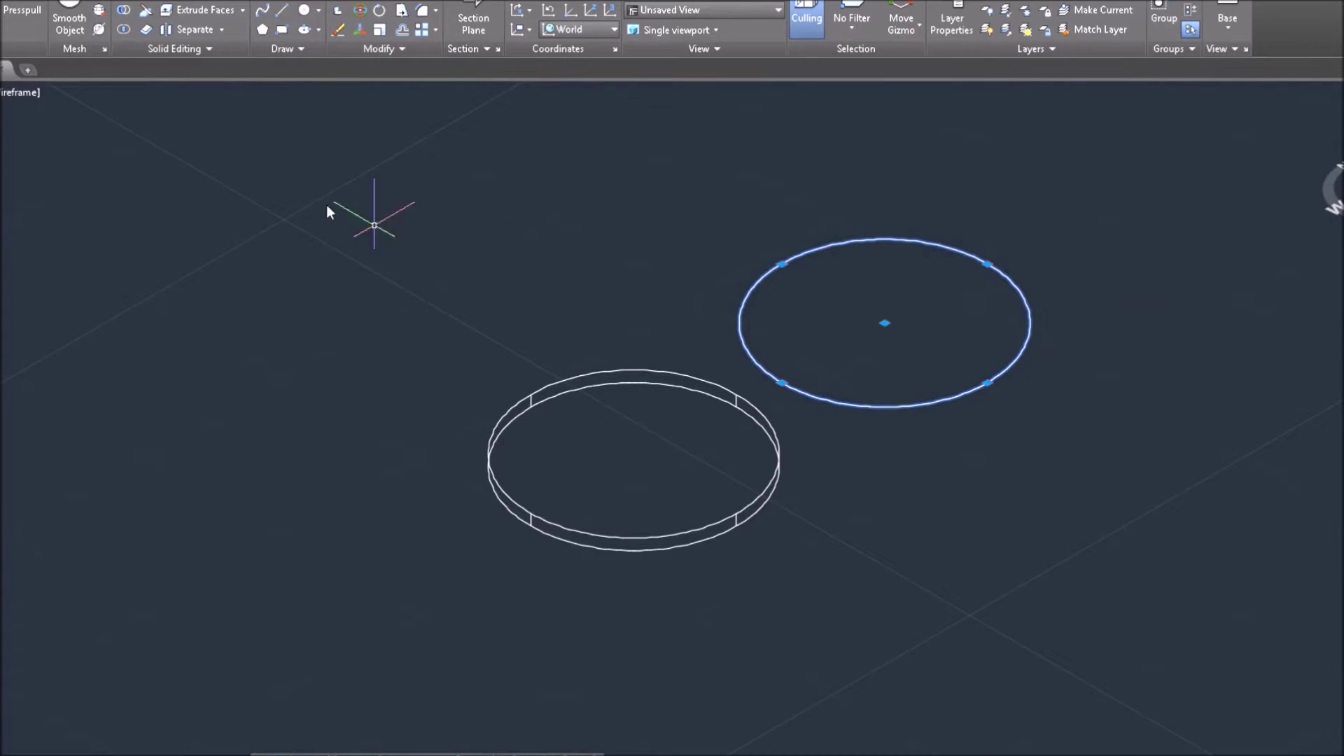
click(2, 17)
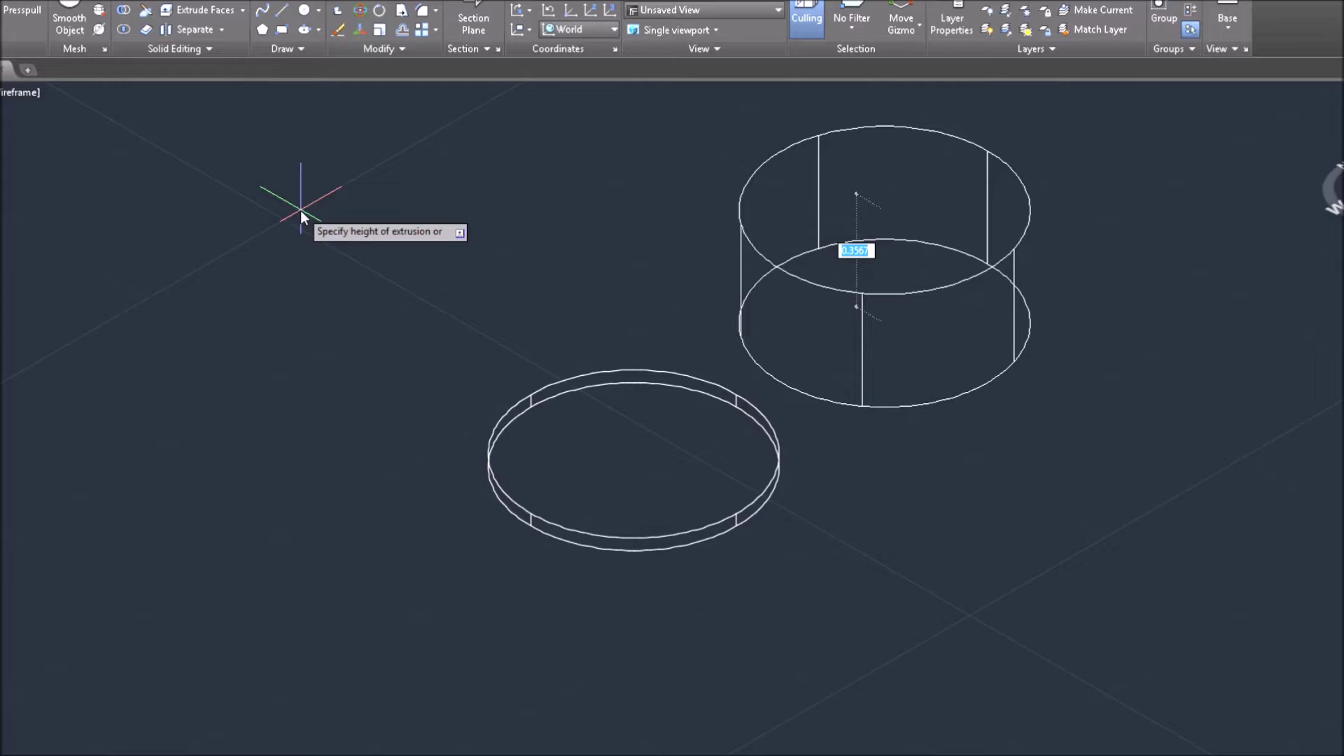
text(0.1719)
key(Return)
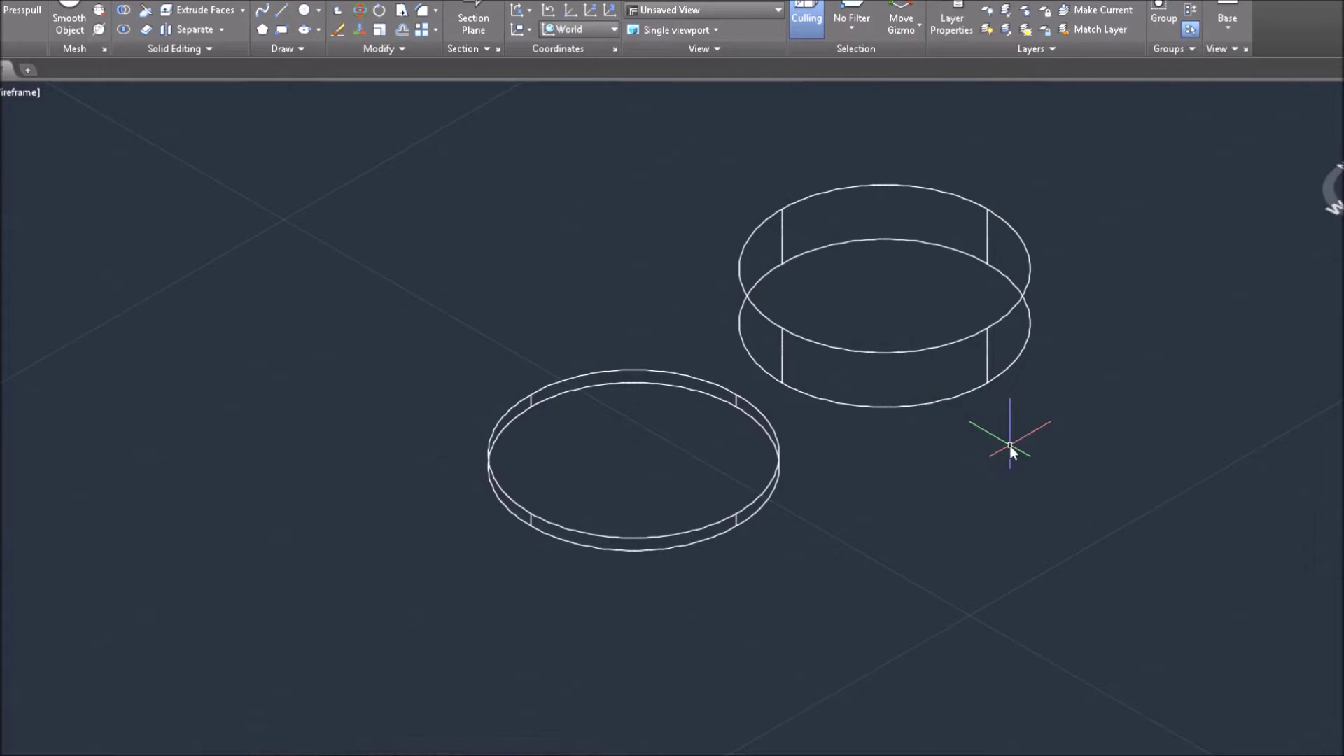
Step: Move the thicker cylinder by its bottom centre onto the centre of the thin disc's top face
click(955, 392)
right_click(1136, 415)
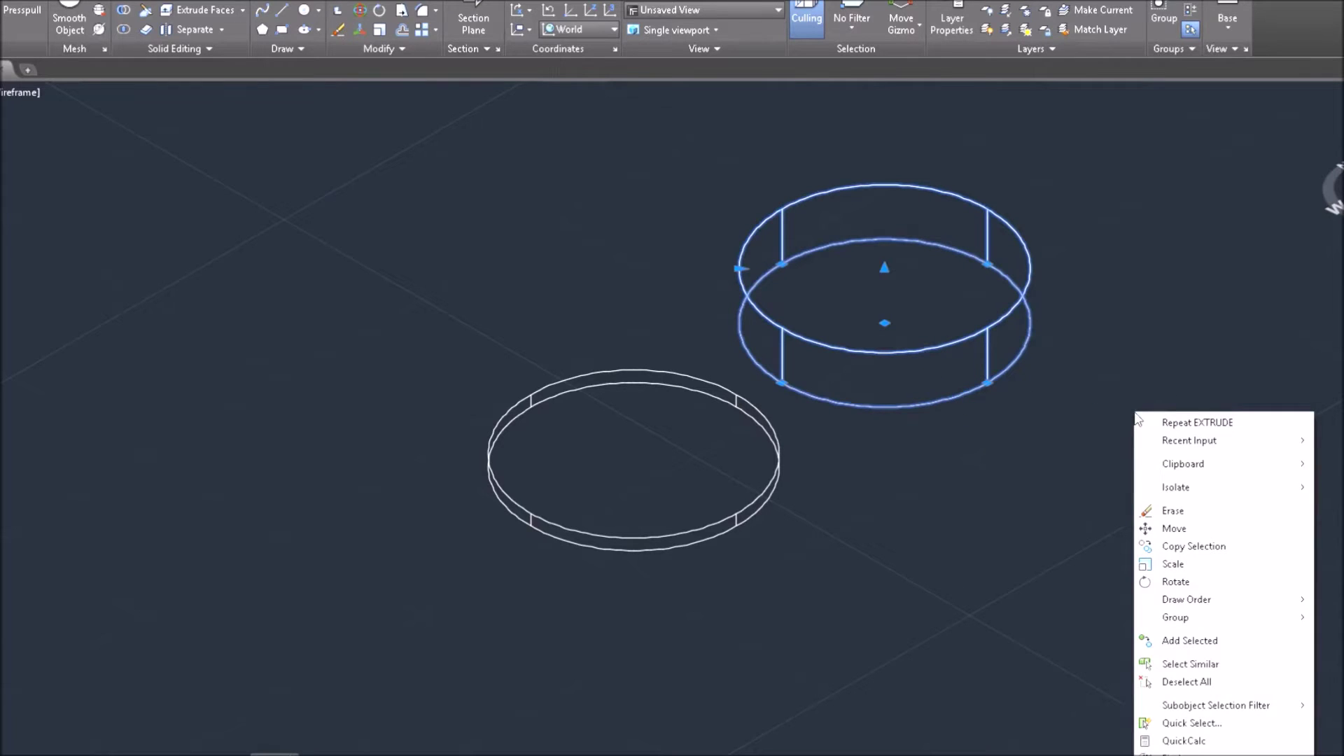
click(1169, 529)
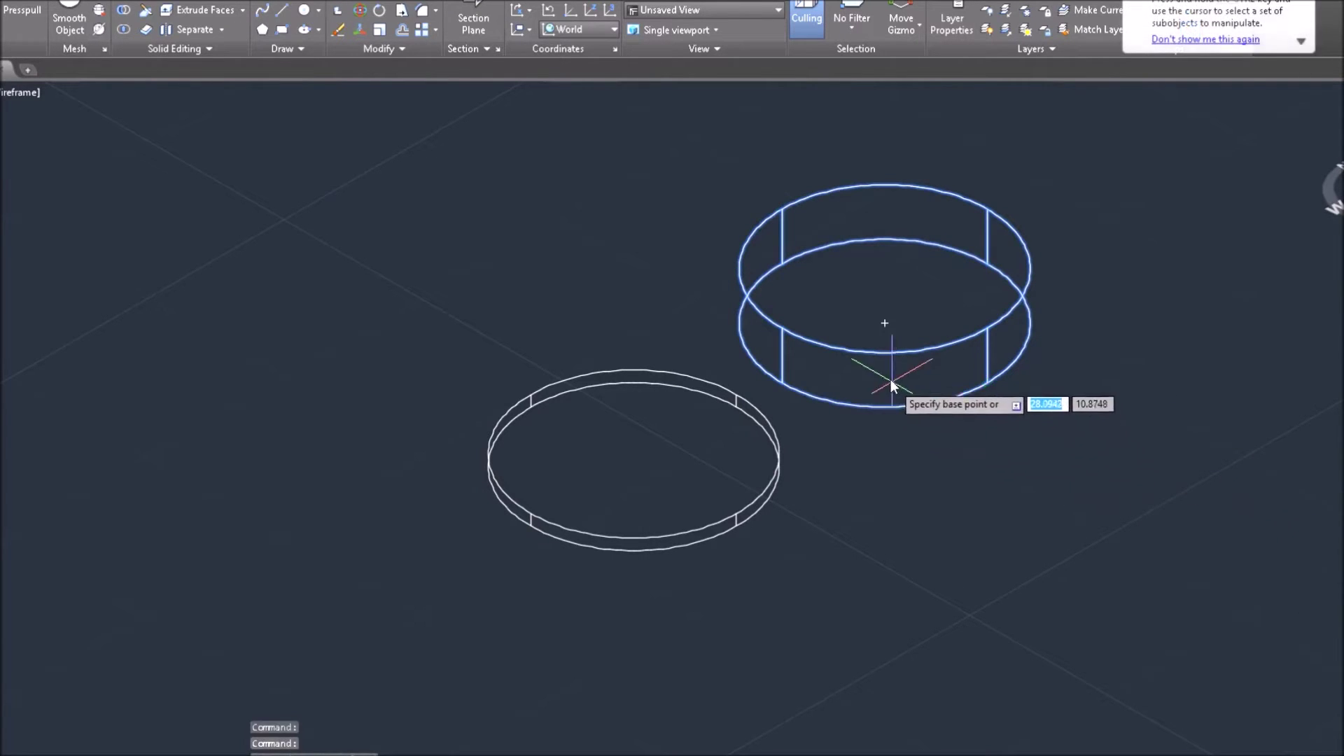
click(884, 324)
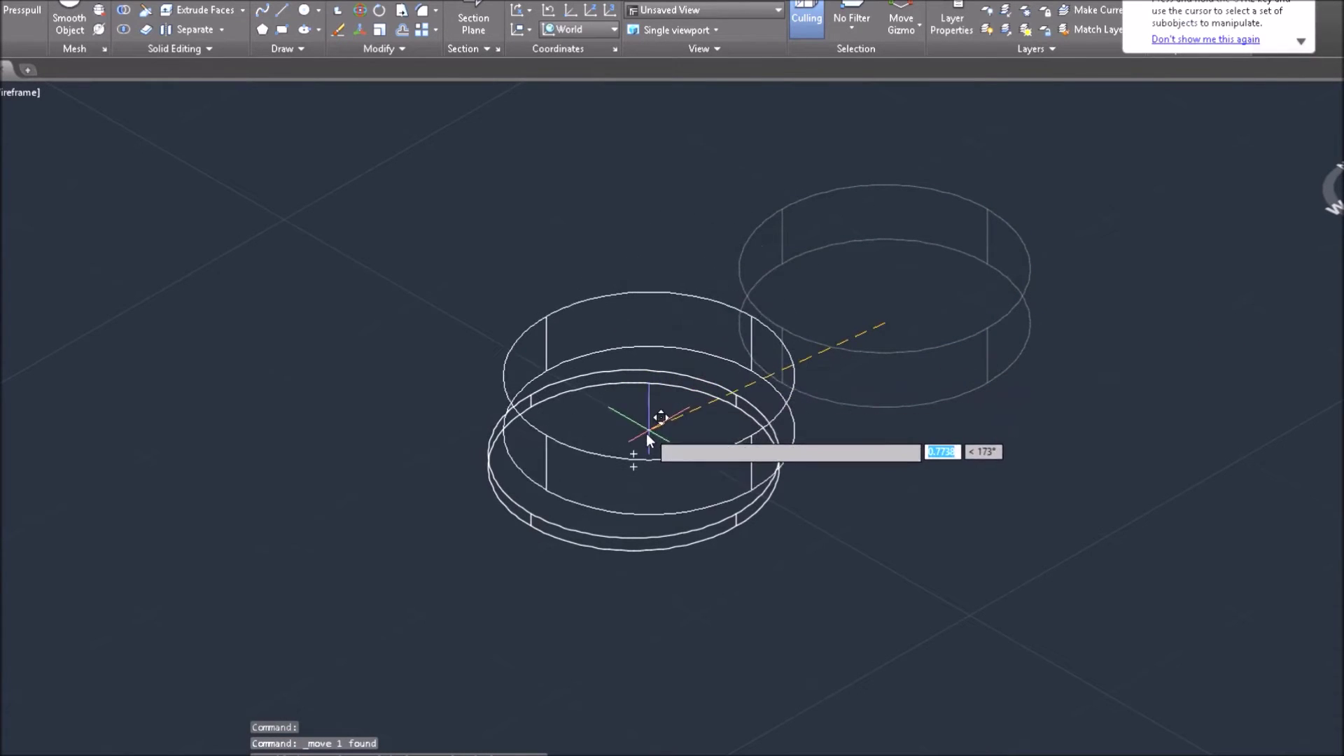
click(632, 453)
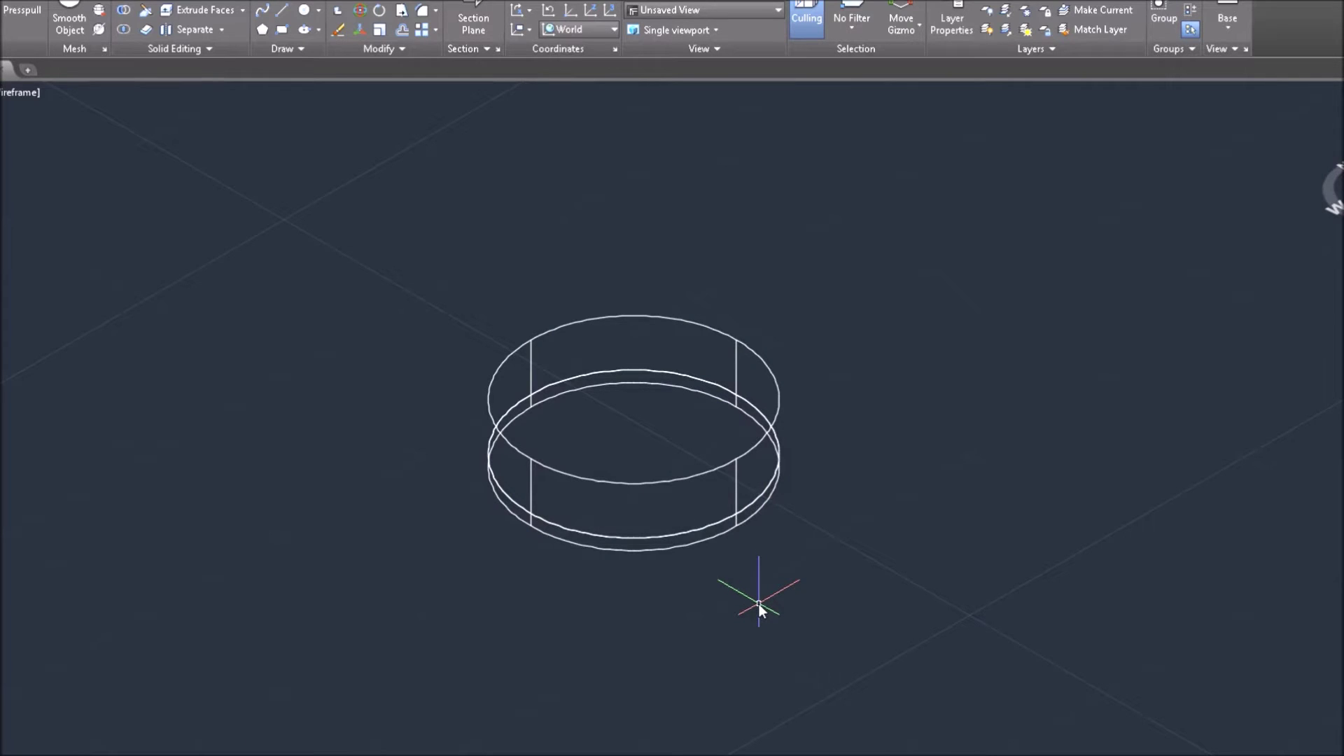
Step: Fillet the upper cylinder's top circular edge with a radius of 0.375 to shape it into a dome
click(421, 12)
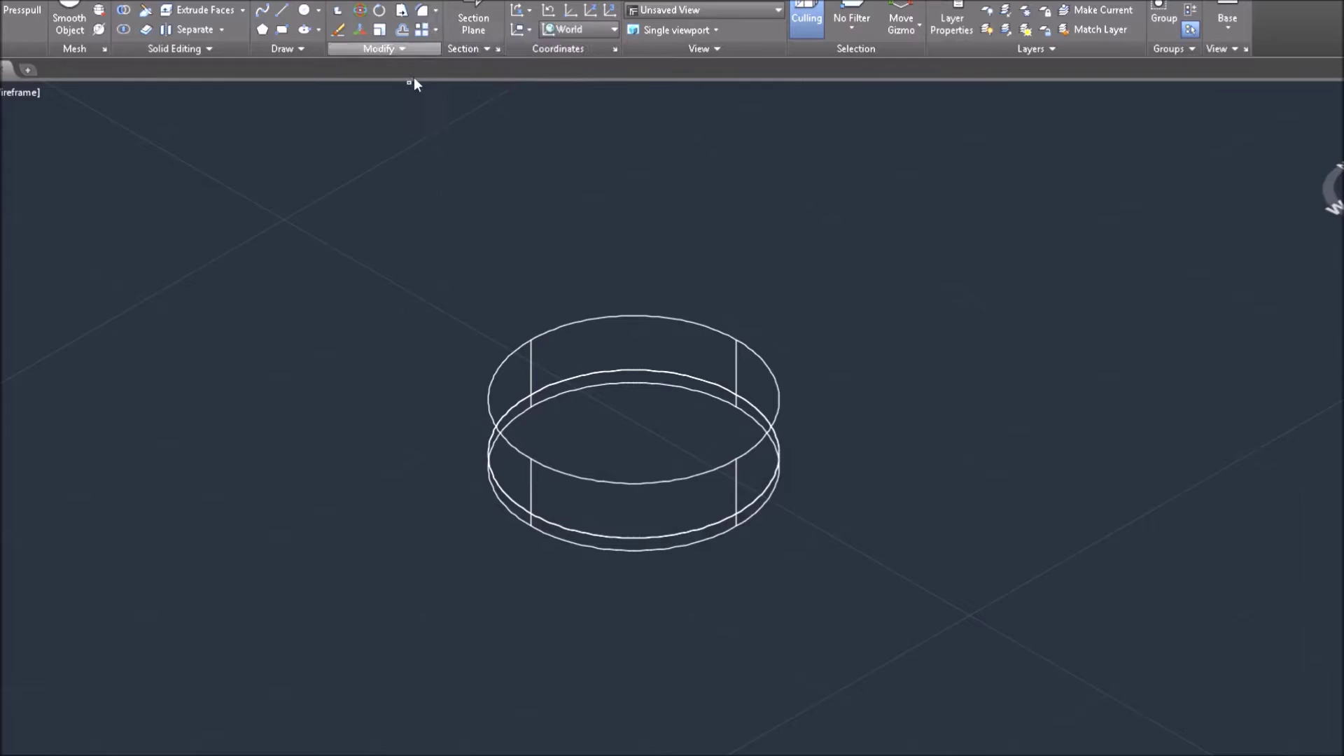
click(505, 359)
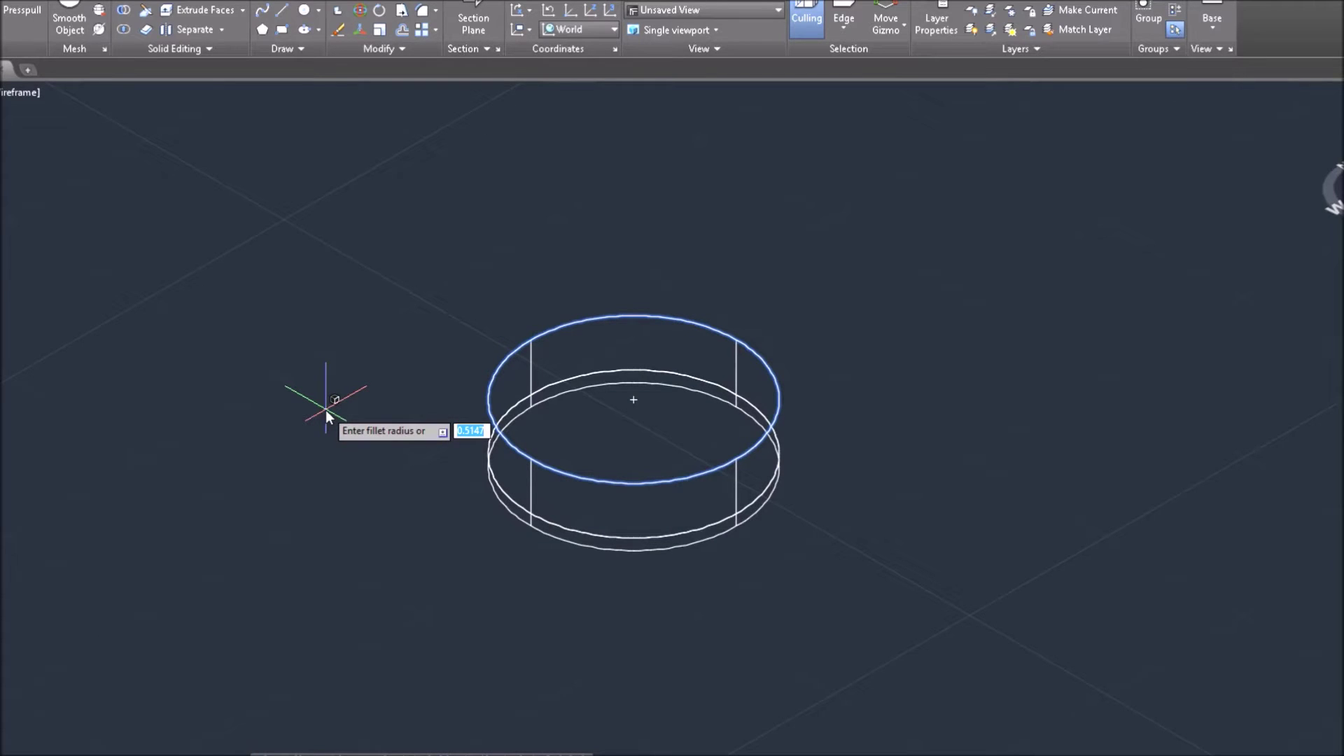
text(0.375)
key(Return)
key(Return)
key(Return)
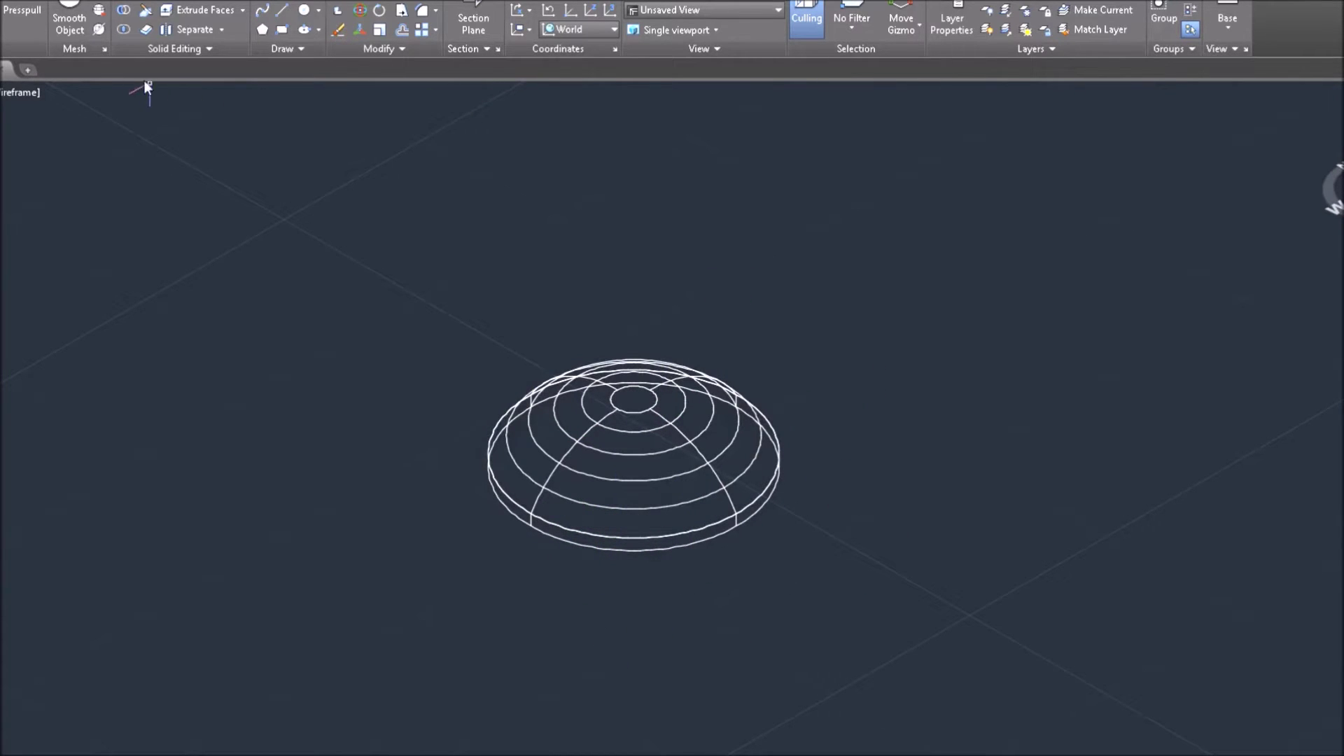
Step: Union the domed solid and the thin base disc into a single solid
click(123, 8)
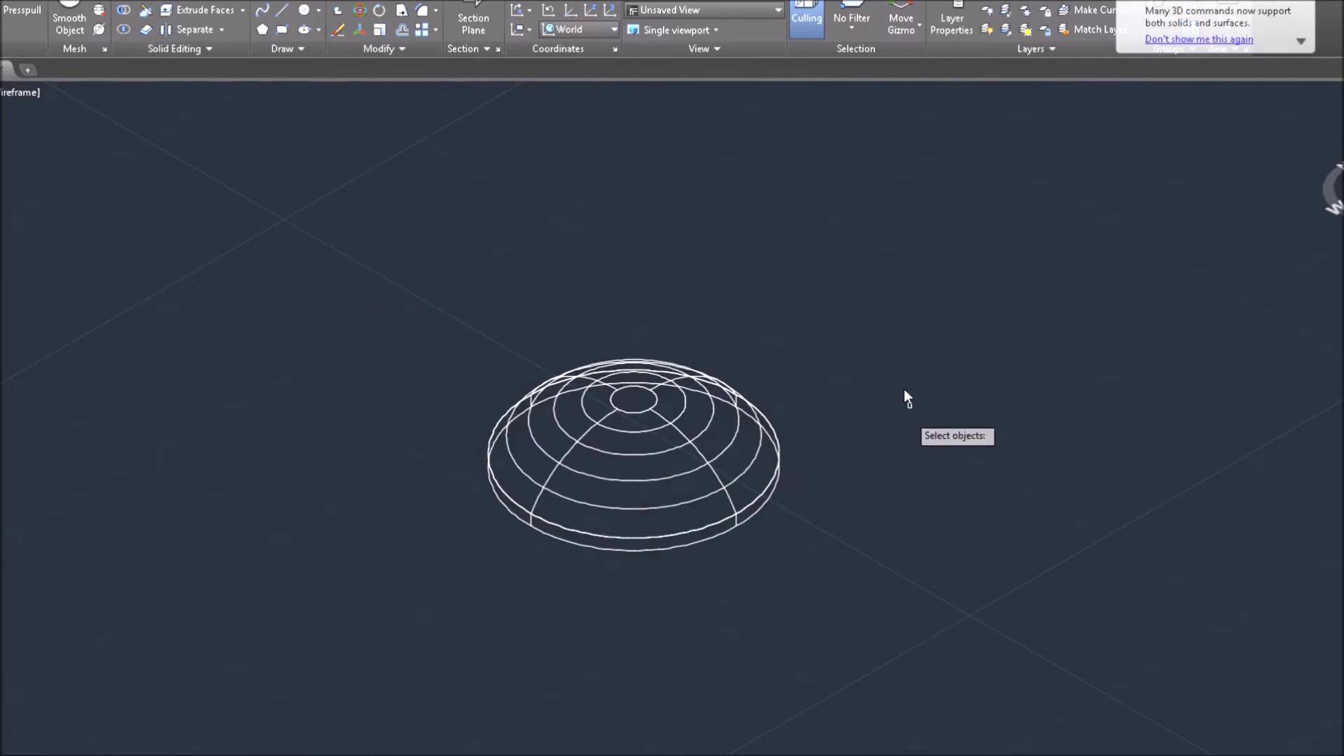
click(863, 318)
click(461, 599)
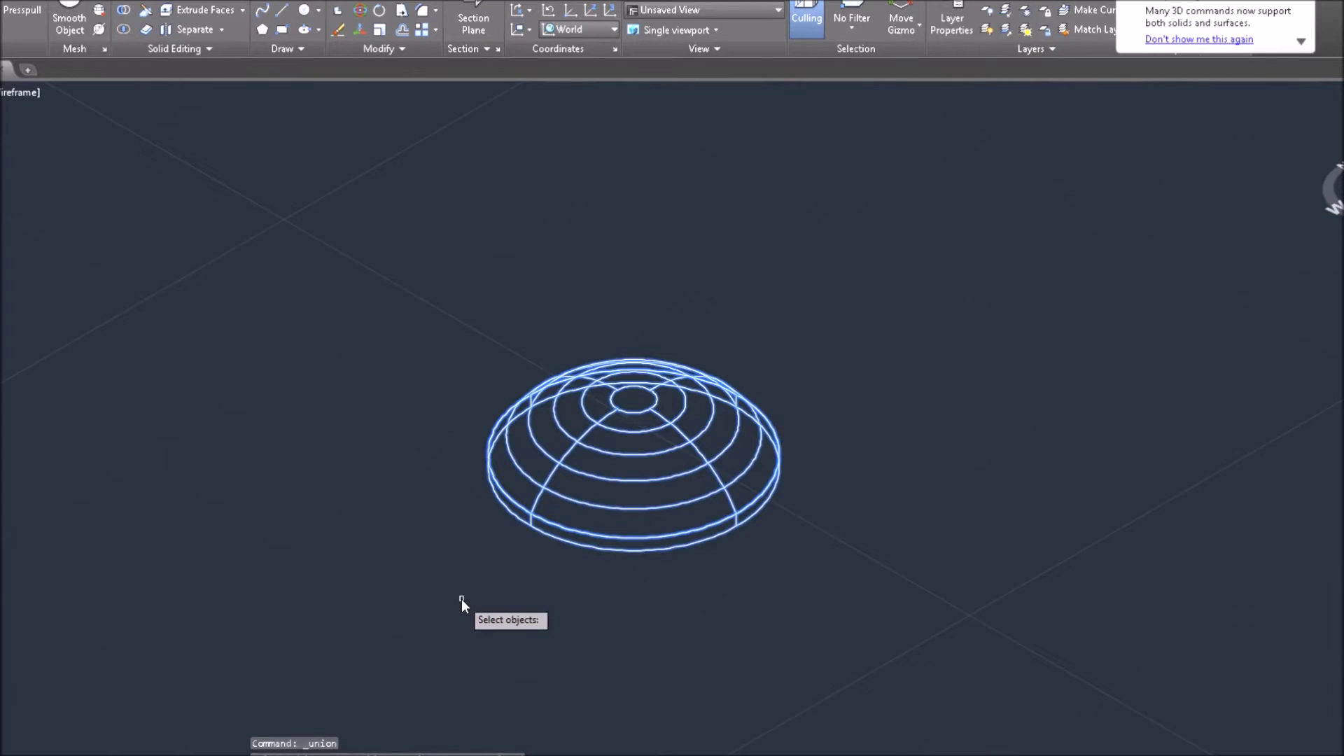
key(Return)
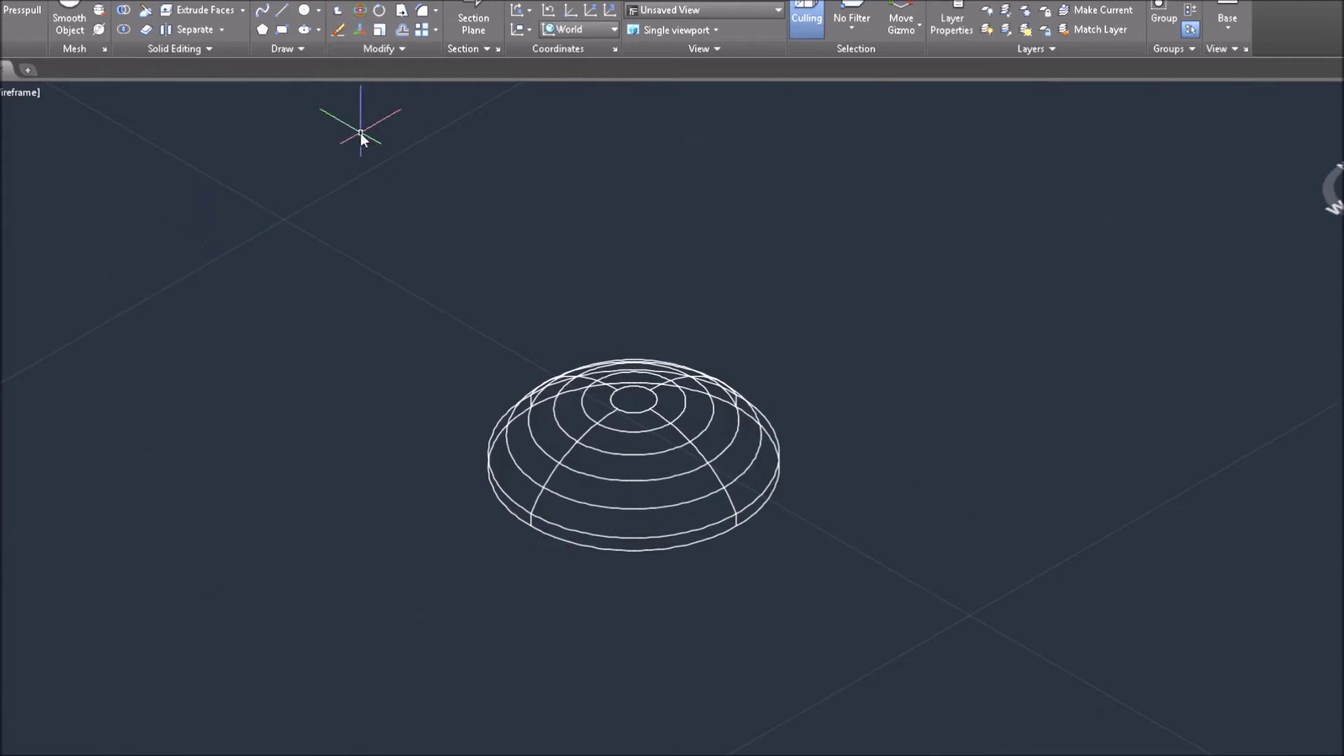
Step: Fillet the circular edge where the dome meets the base disc with a radius of 0.03125
click(421, 14)
scroll(581, 568, up, 5)
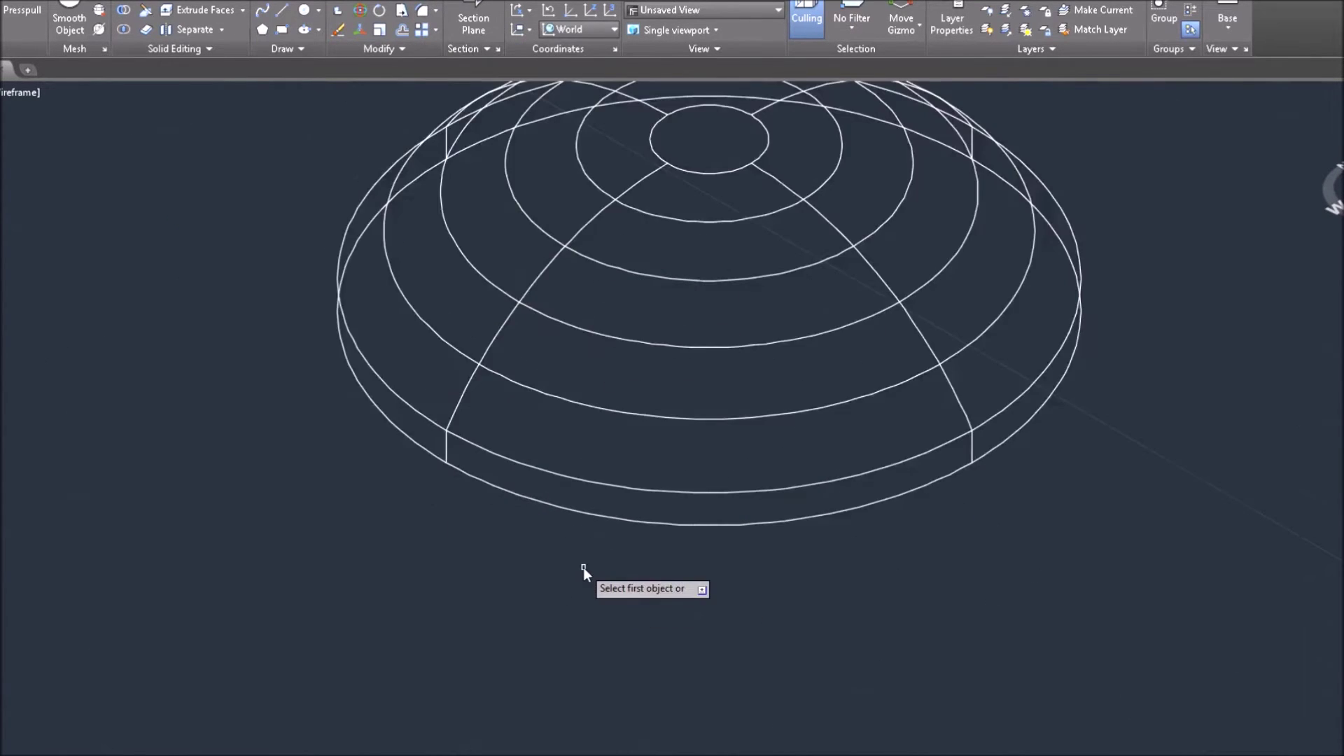
click(599, 484)
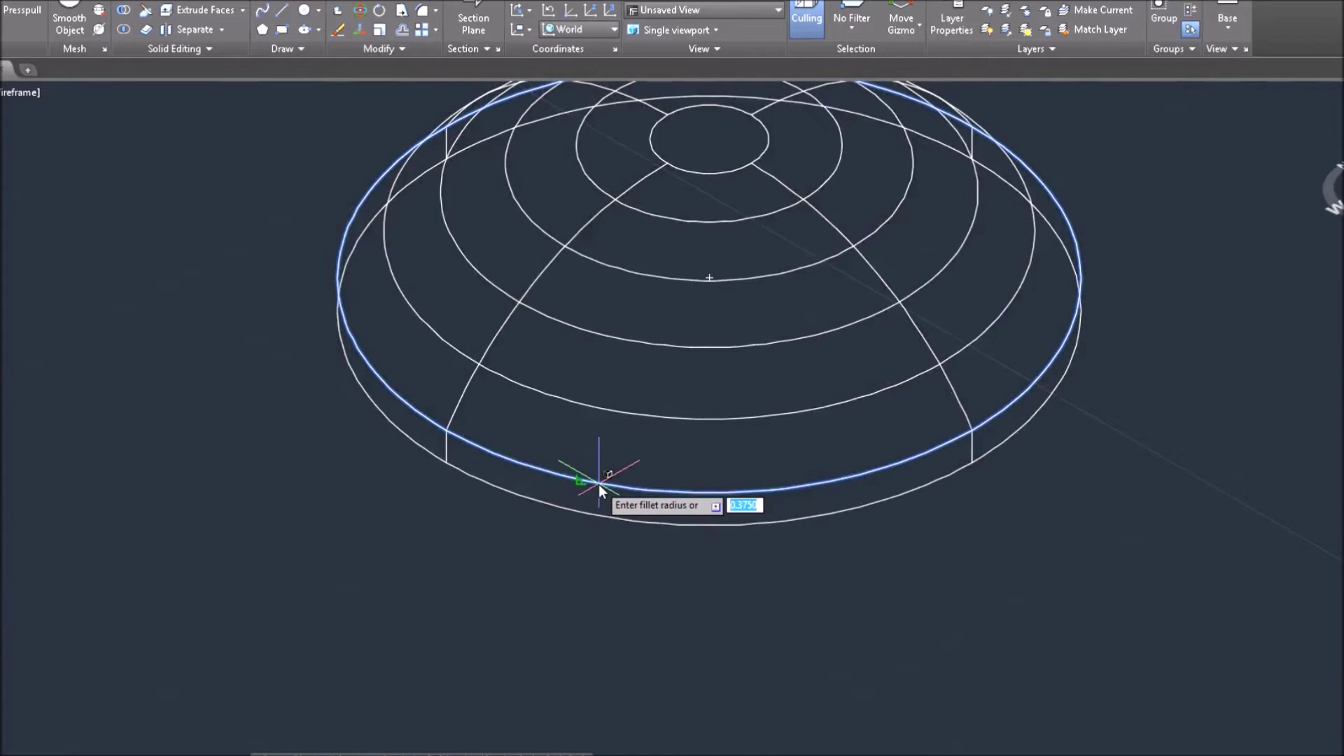
text(.03125)
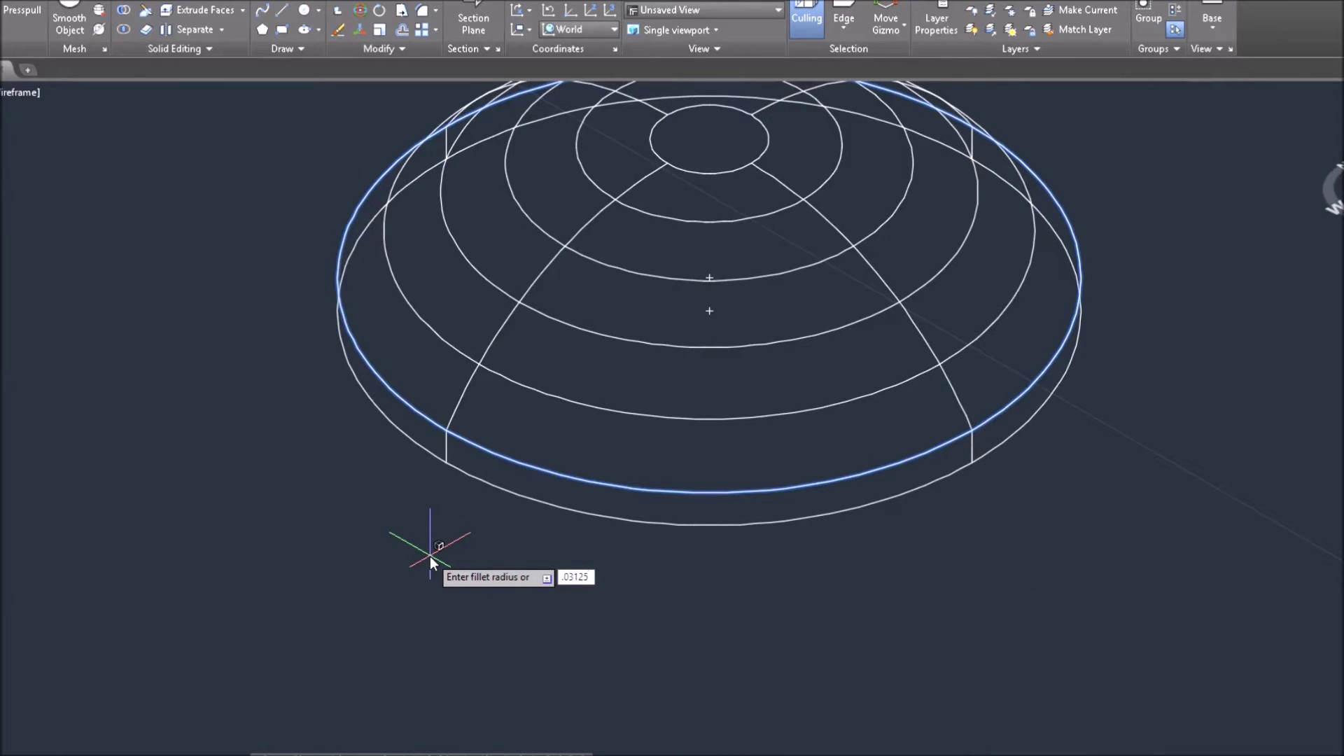
key(Return)
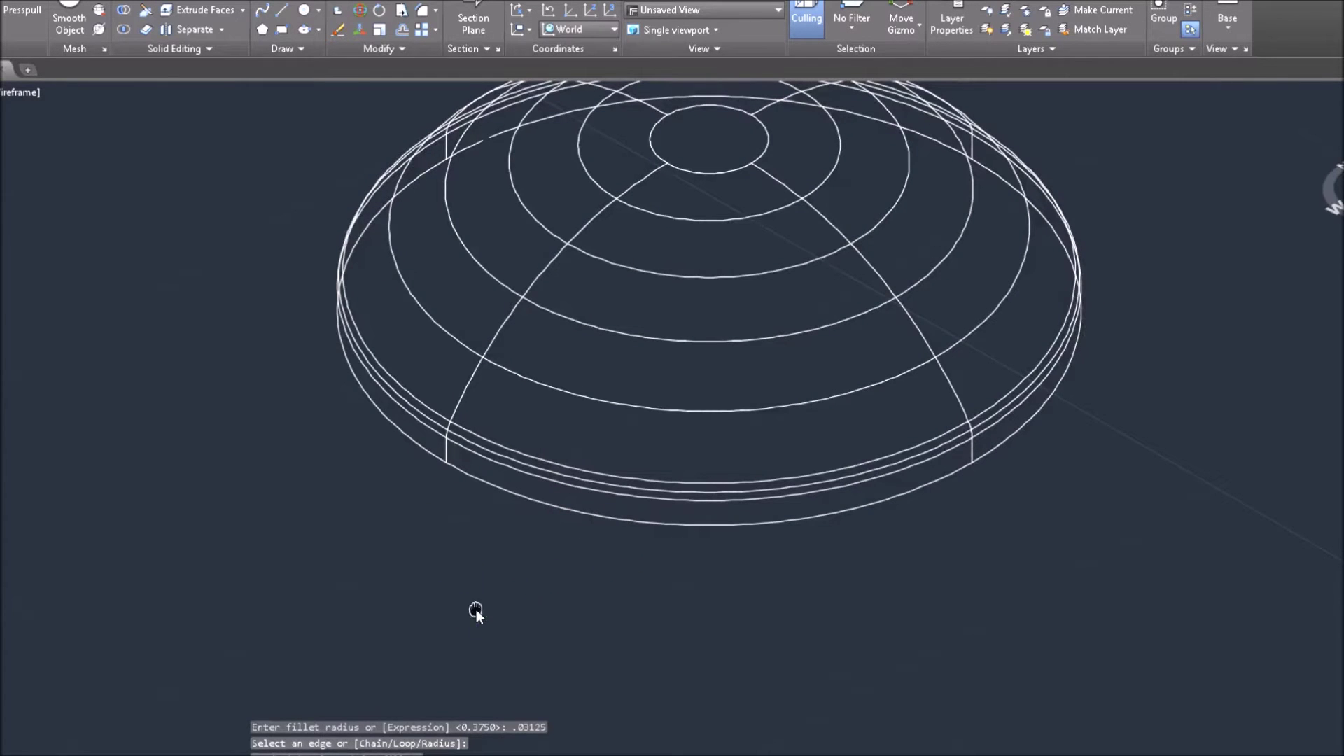
middle_drag(473, 609, 523, 627)
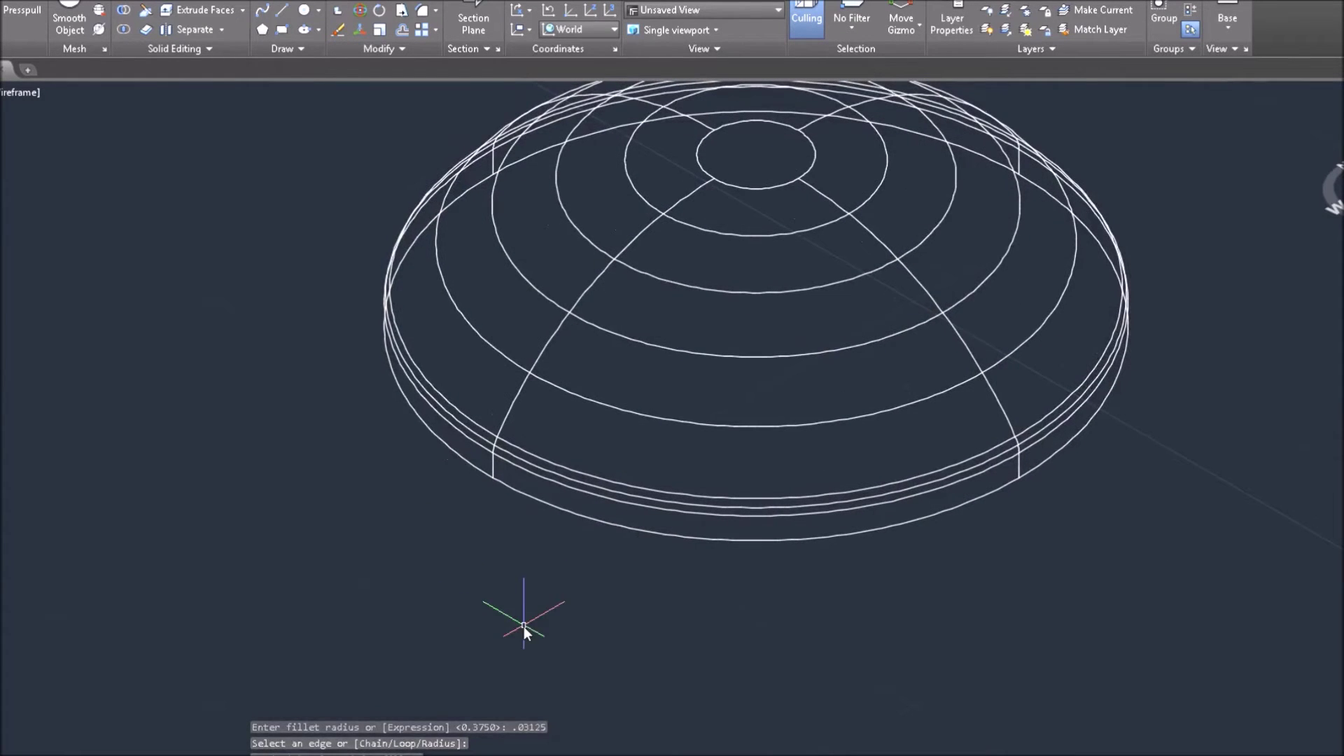
Step: Preview the domed solid in the Realistic visual style and return to 2D Wireframe
click(19, 94)
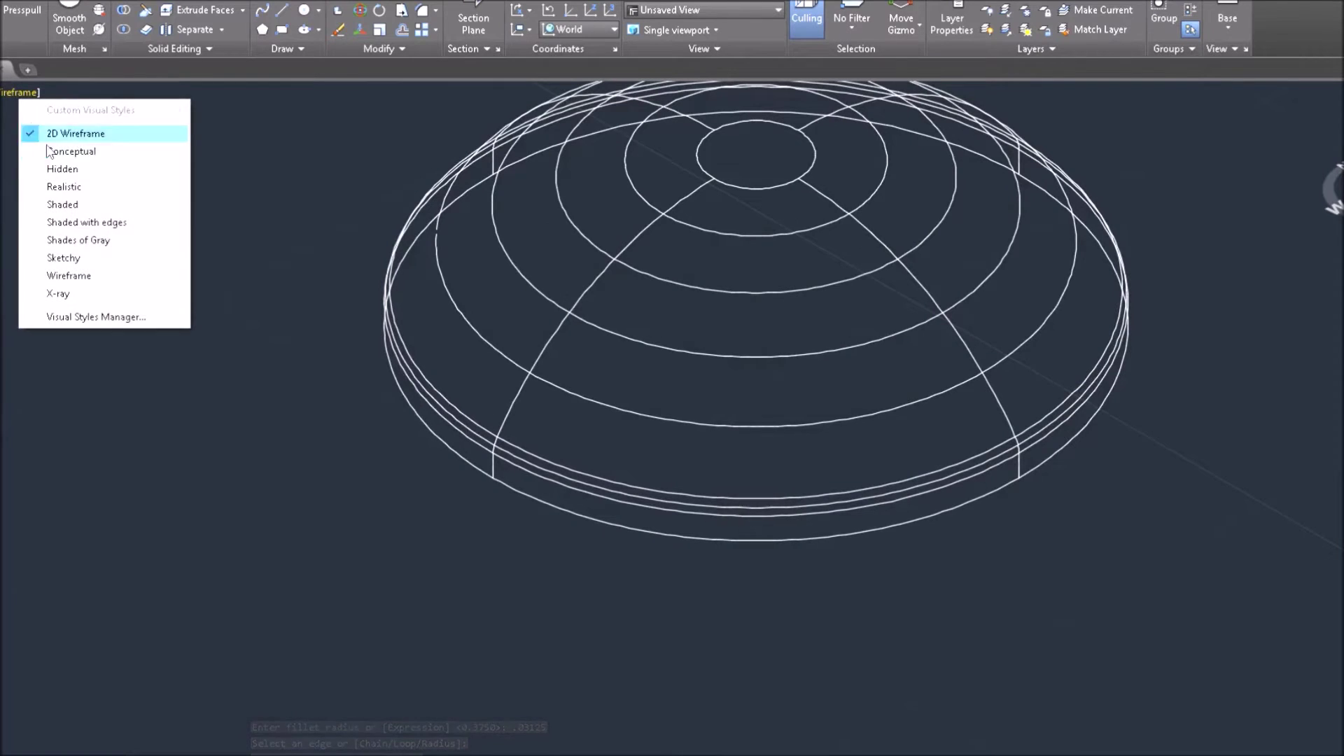
click(71, 186)
mouse_move(1266, 464)
middle_down()
mouse_move(1188, 628)
mouse_move(1170, 523)
middle_up()
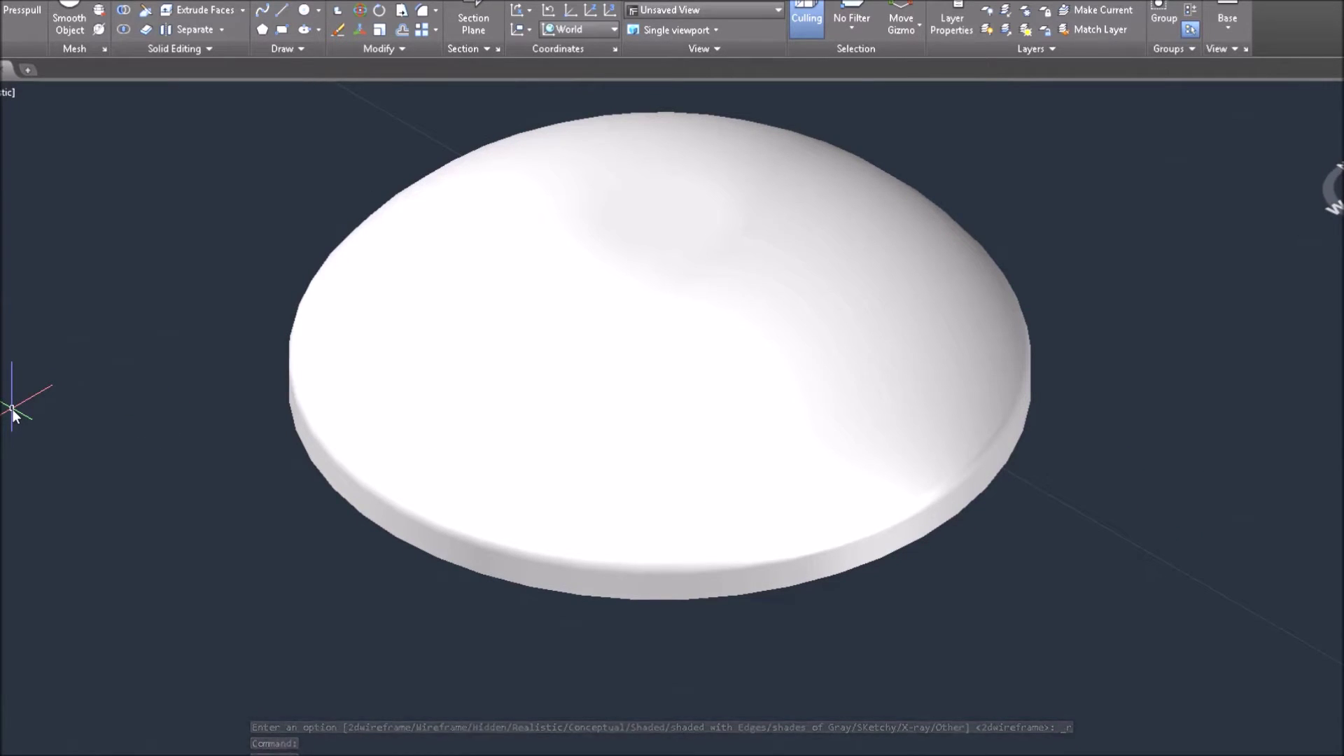
click(4, 94)
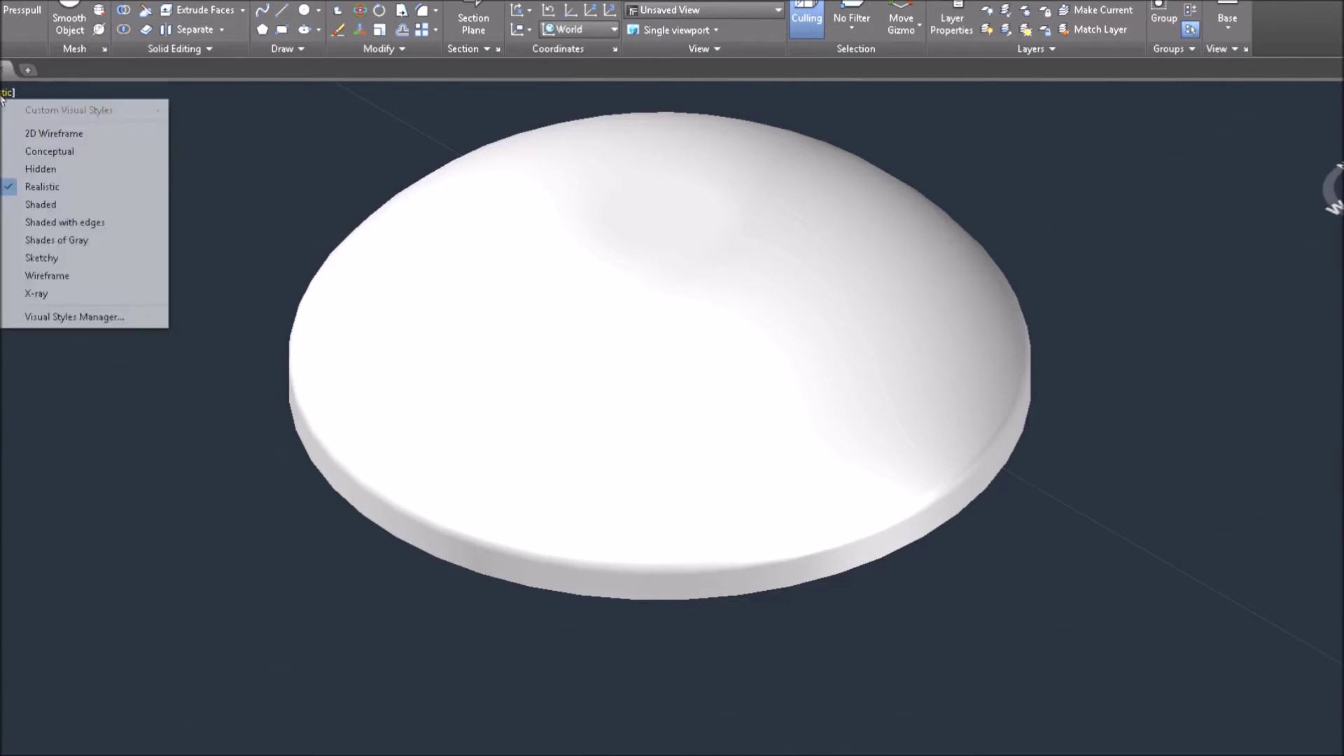
click(42, 133)
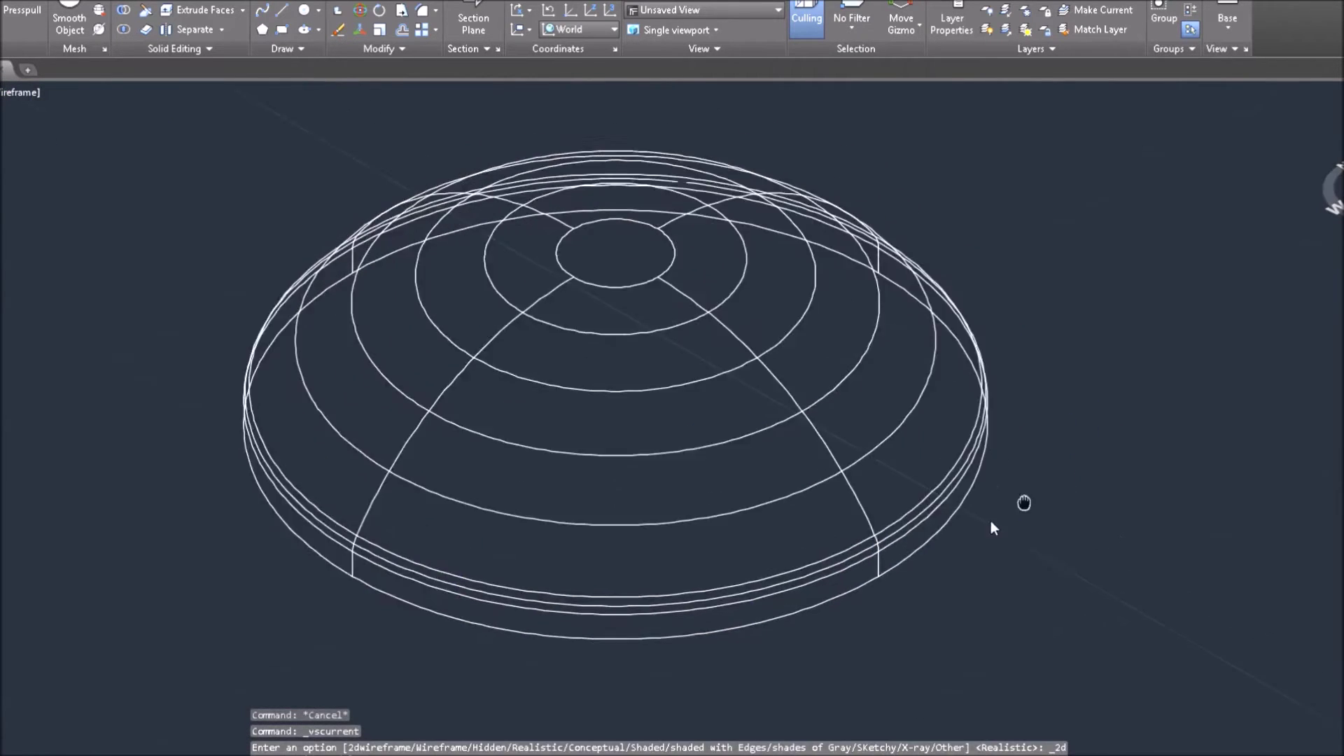
middle_drag(1024, 502, 894, 558)
Step: In the top view, draw a circle with a diameter of 0.5625 in the empty space beside the domed solid
click(1343, 184)
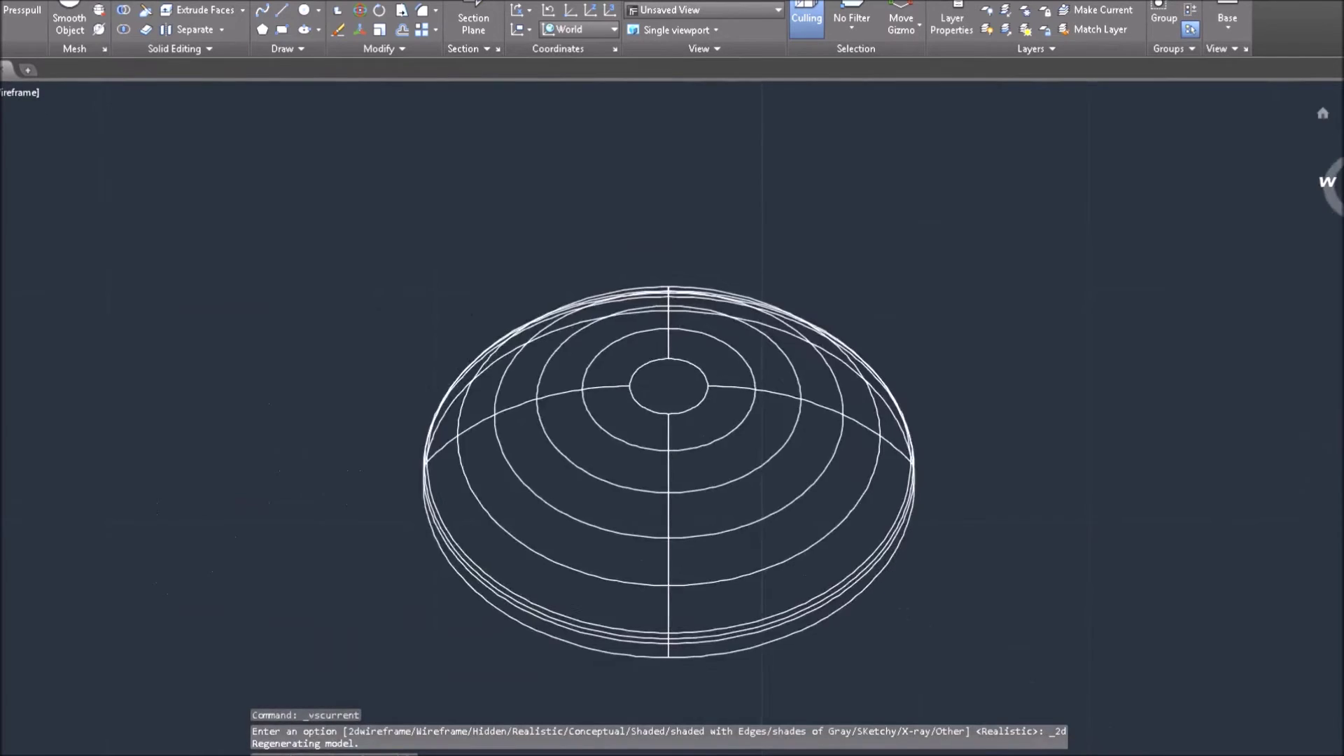
middle_drag(1136, 394, 730, 369)
scroll(728, 370, down, 2)
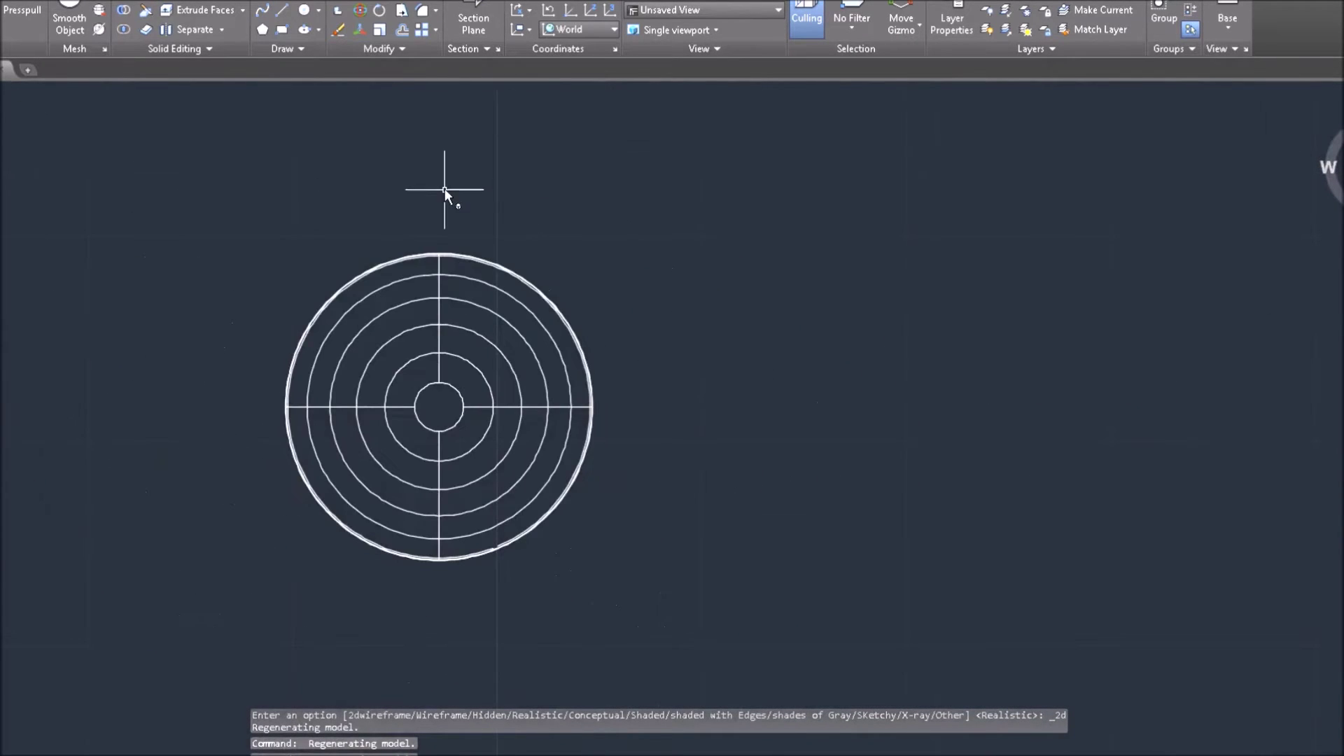
click(304, 11)
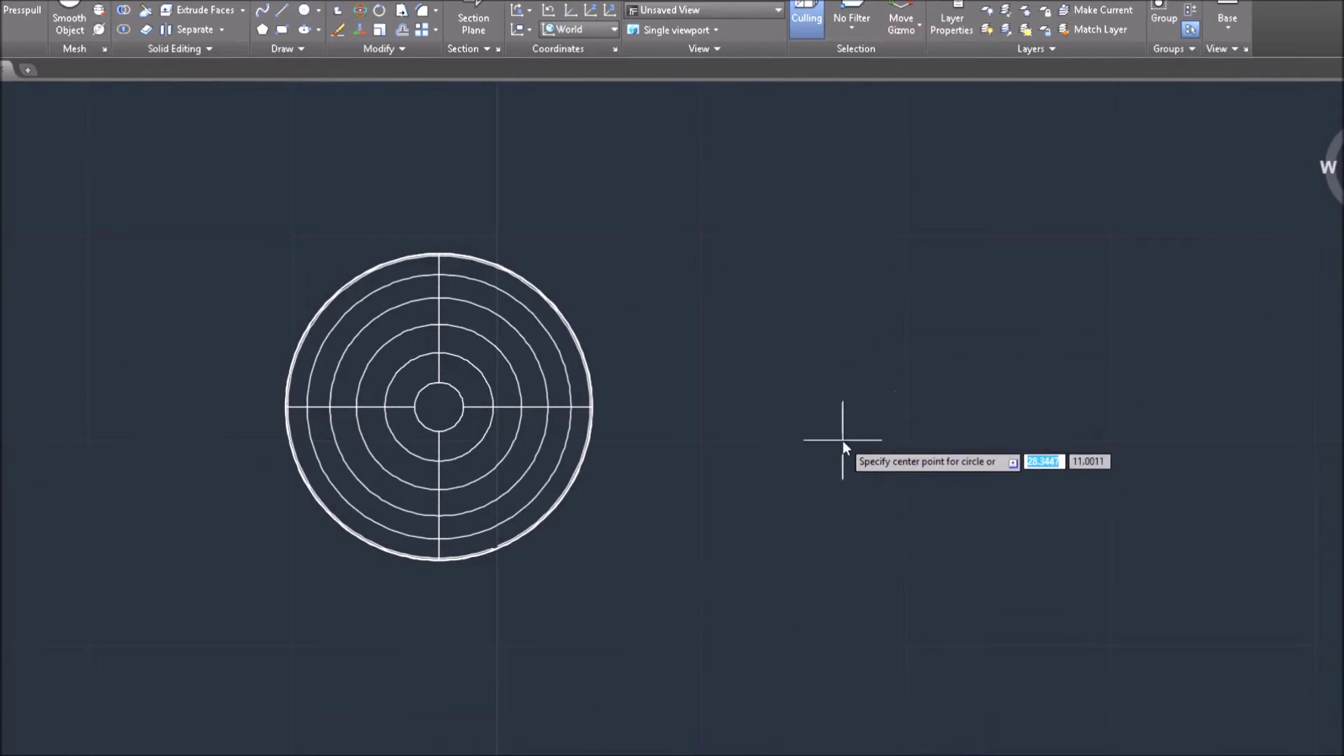
middle_drag(843, 448, 720, 472)
scroll(653, 448, up, 4)
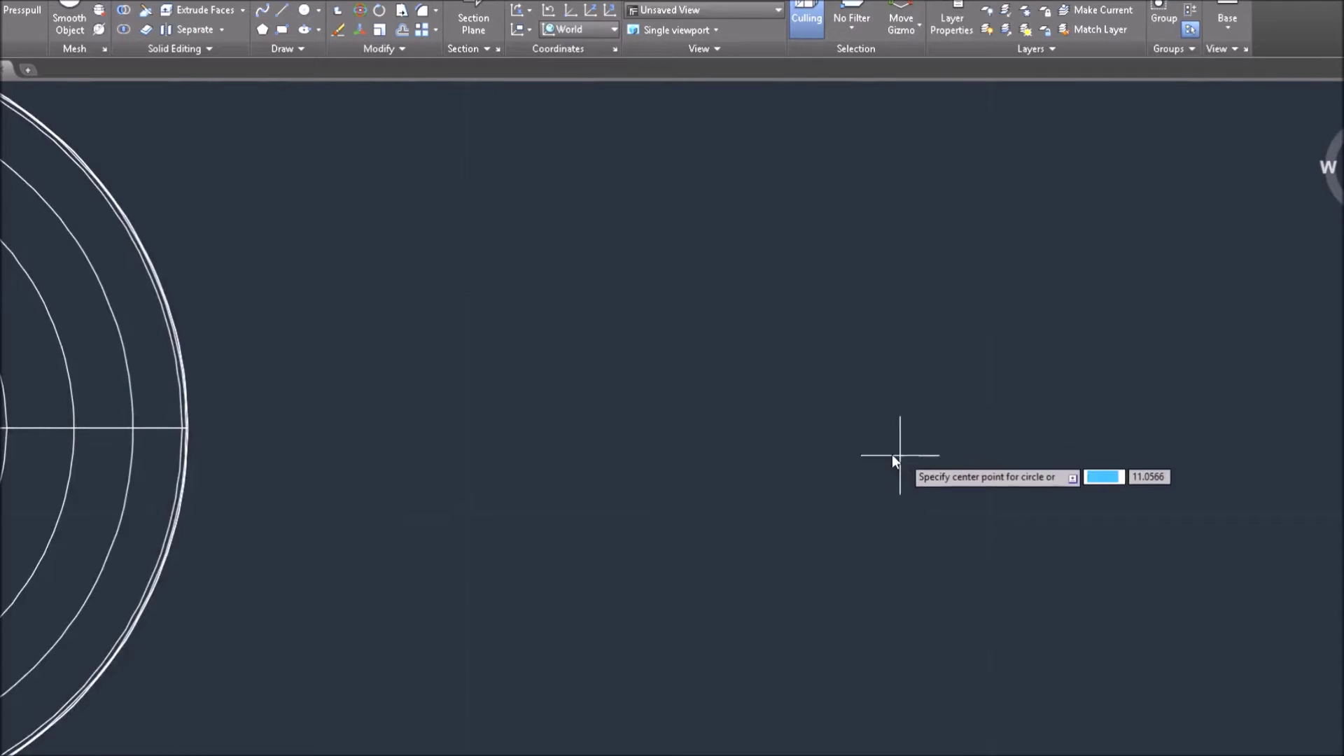
click(854, 417)
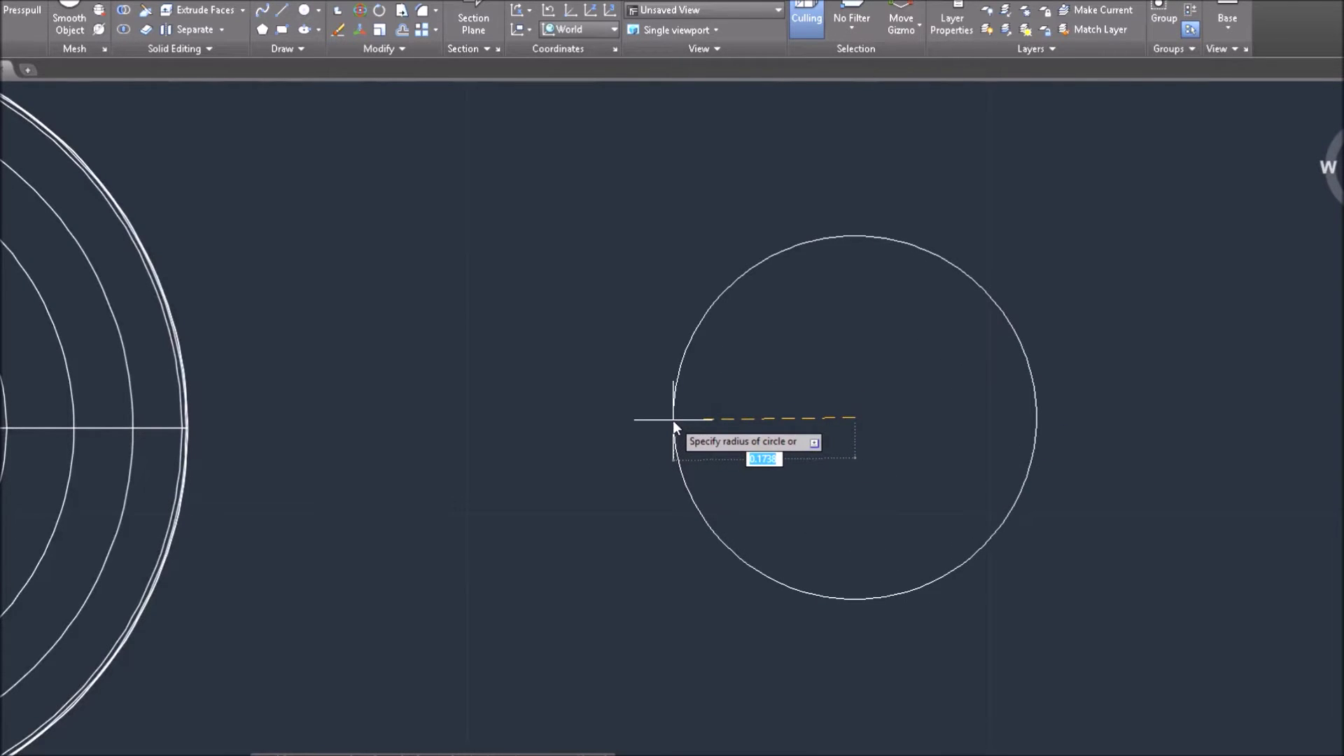
text(d)
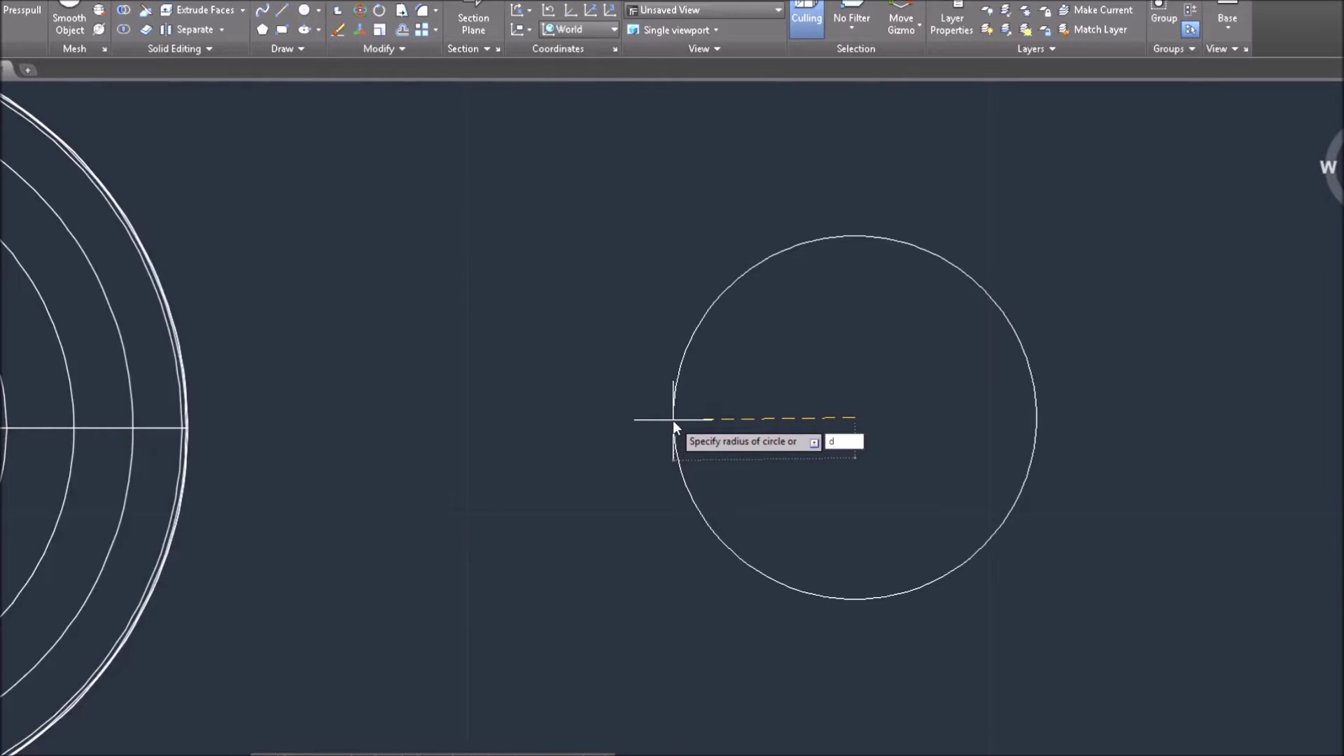
key(Return)
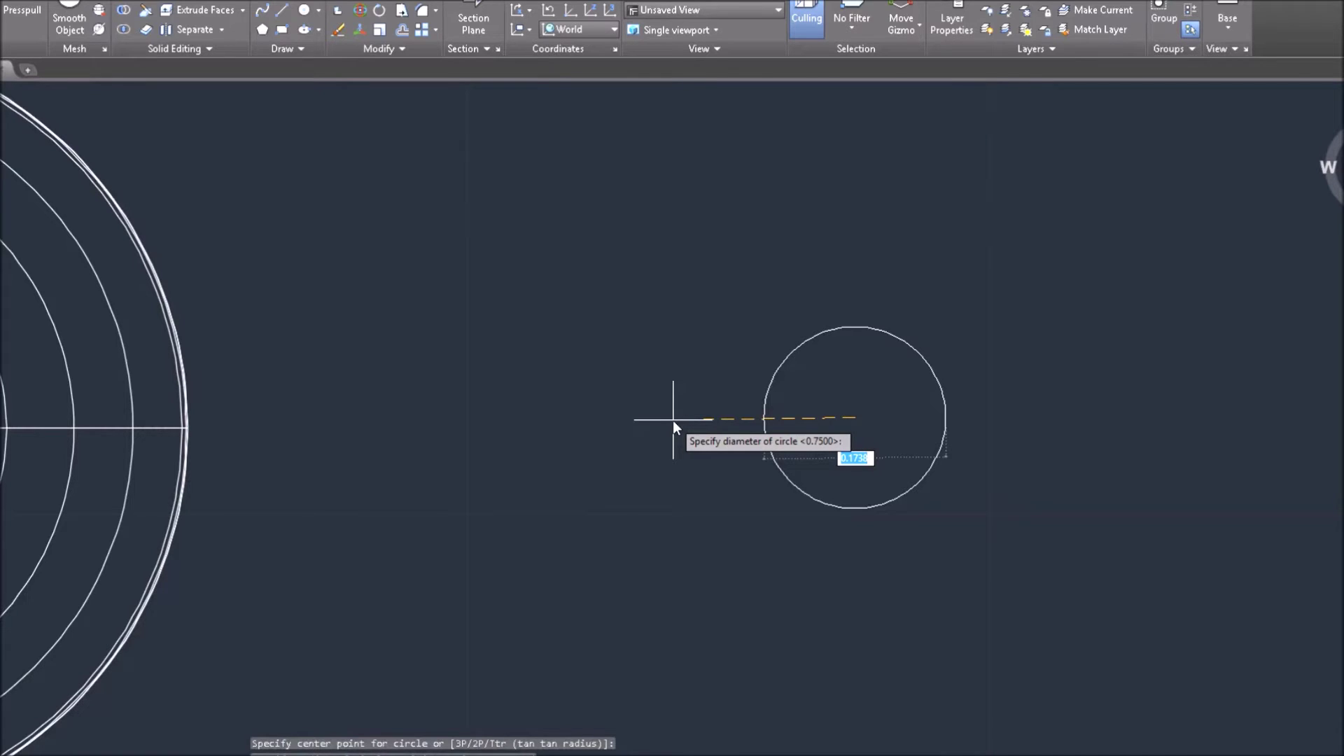
text(0.5625)
key(Return)
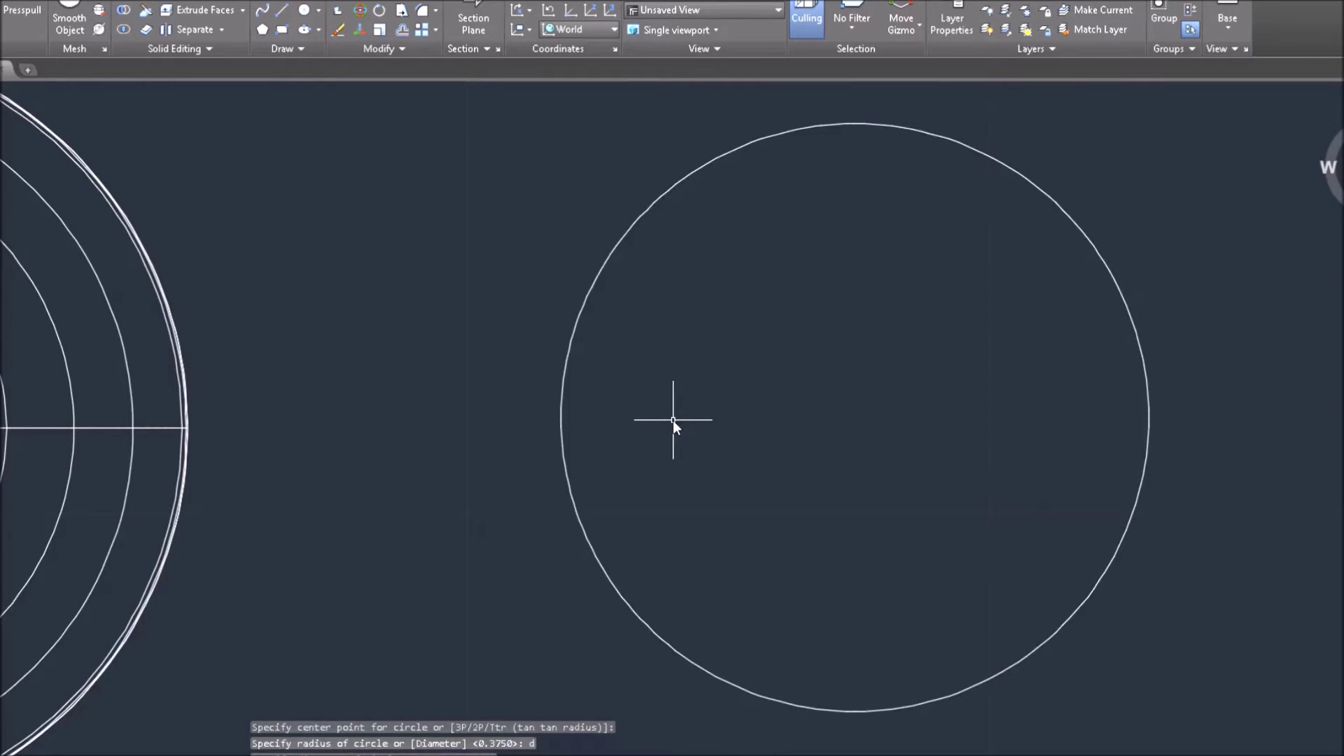
Step: Draw a concentric circle with a diameter of 0.375 inside the 0.5625-diameter circle
middle_drag(728, 422, 681, 377)
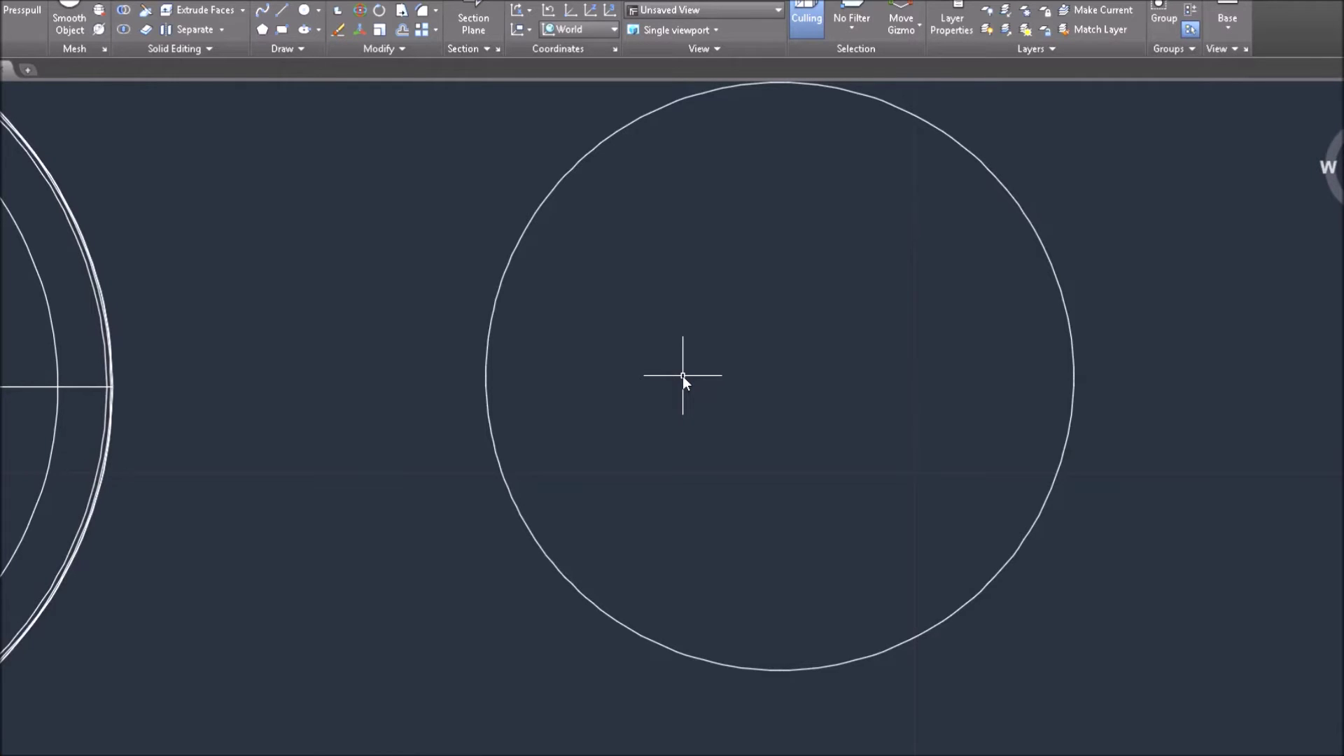
middle_drag(766, 427, 771, 449)
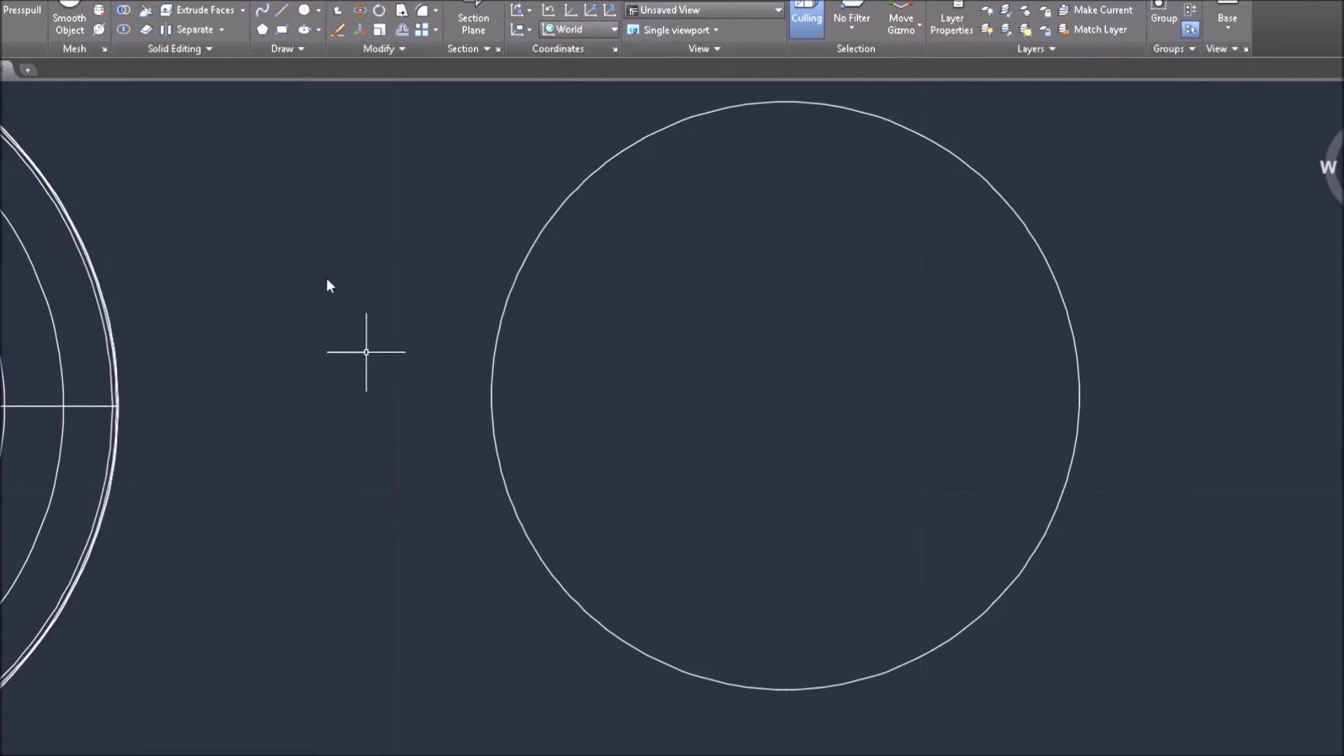
click(308, 14)
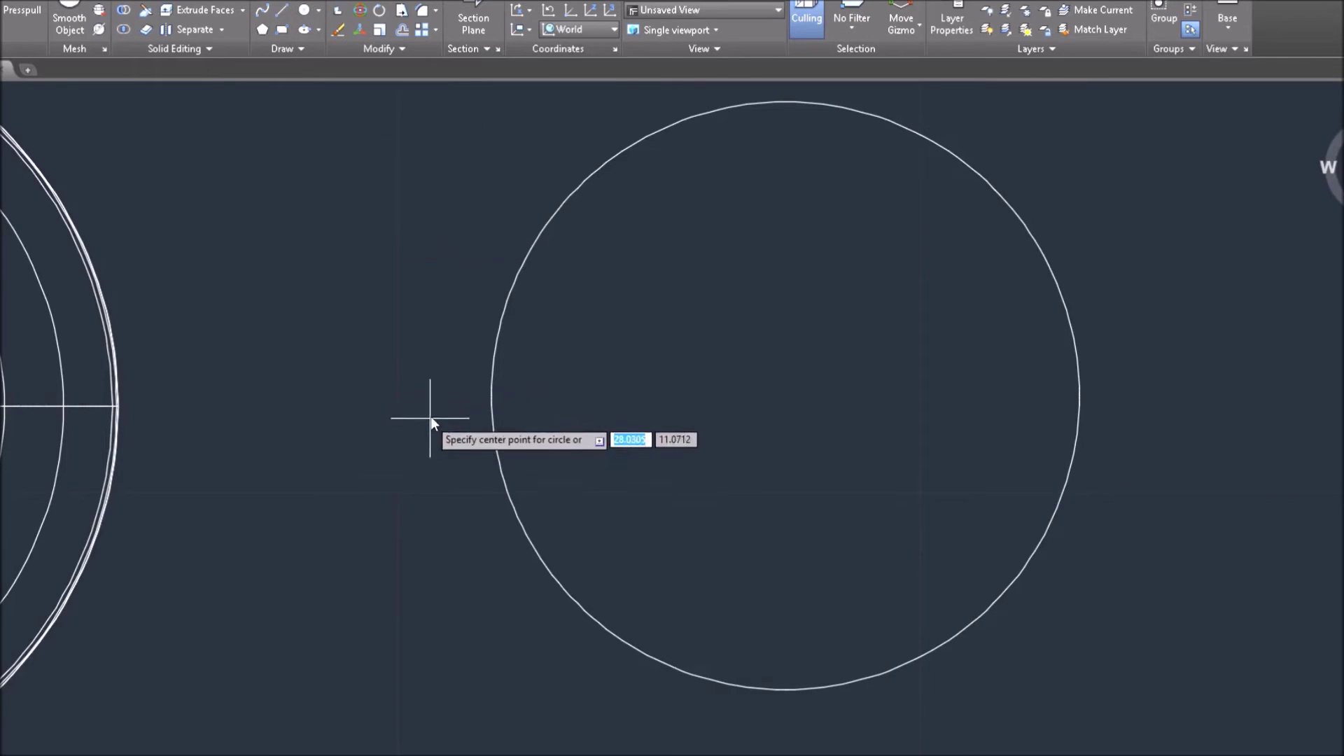
click(785, 395)
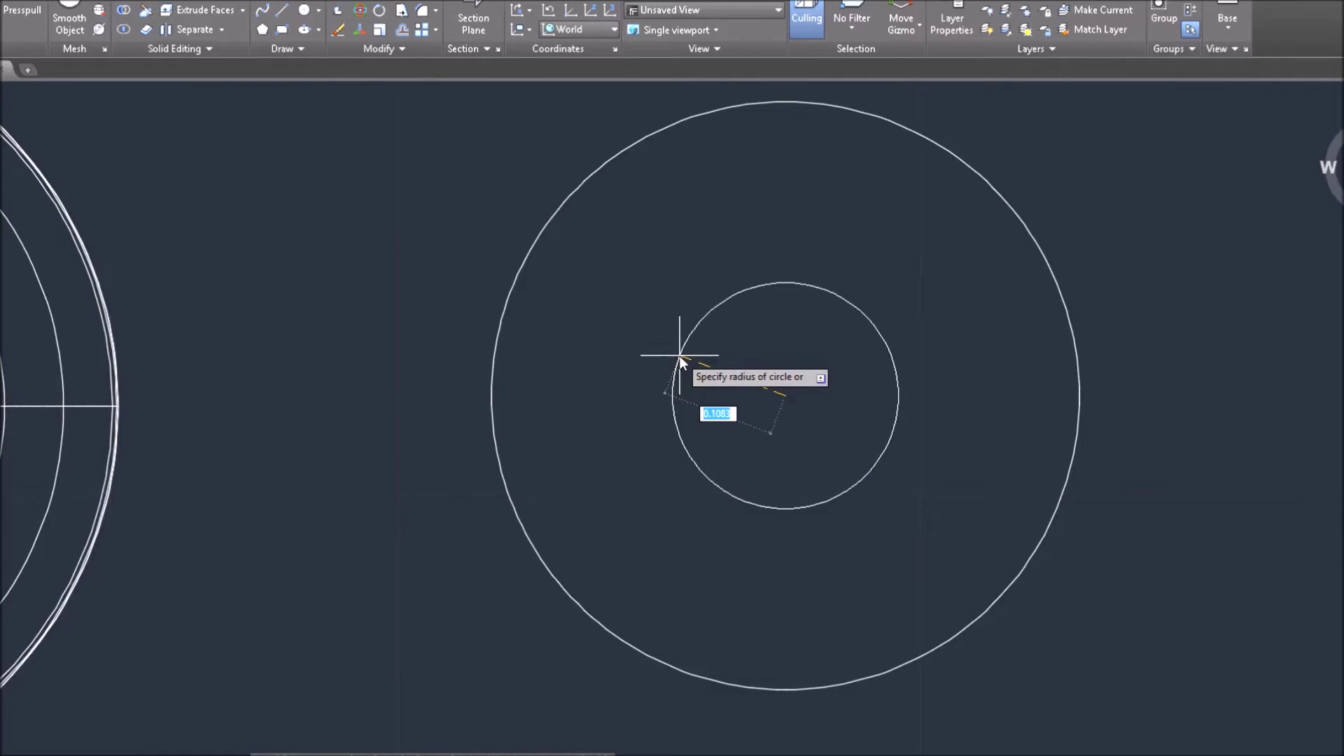
text(d)
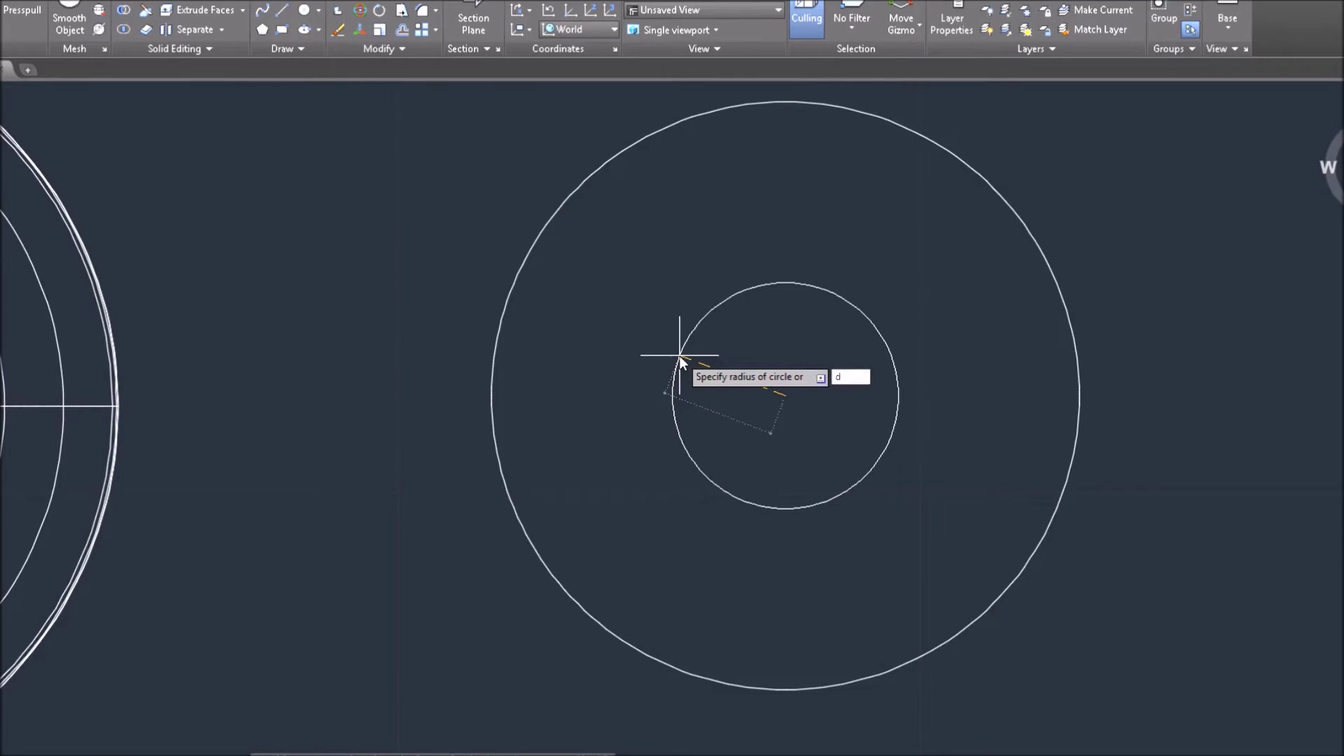
key(Return)
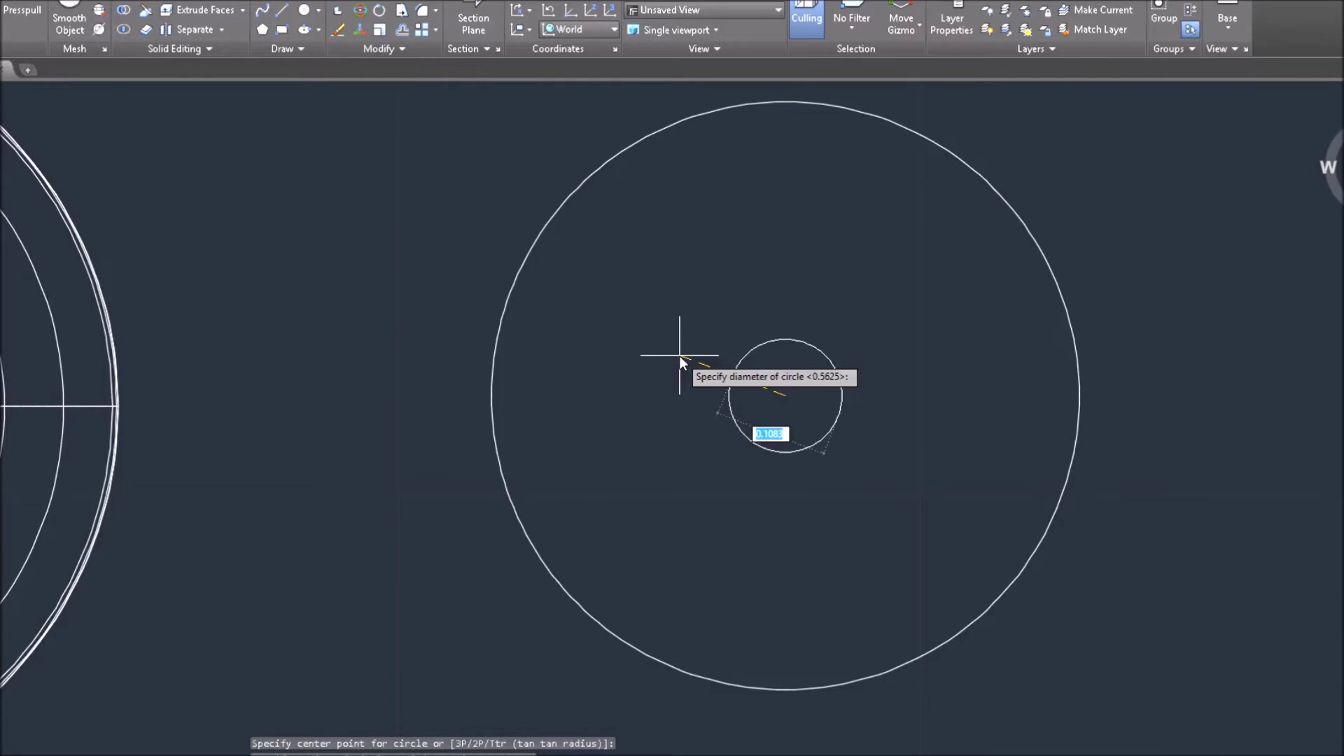
text(0.375)
key(Return)
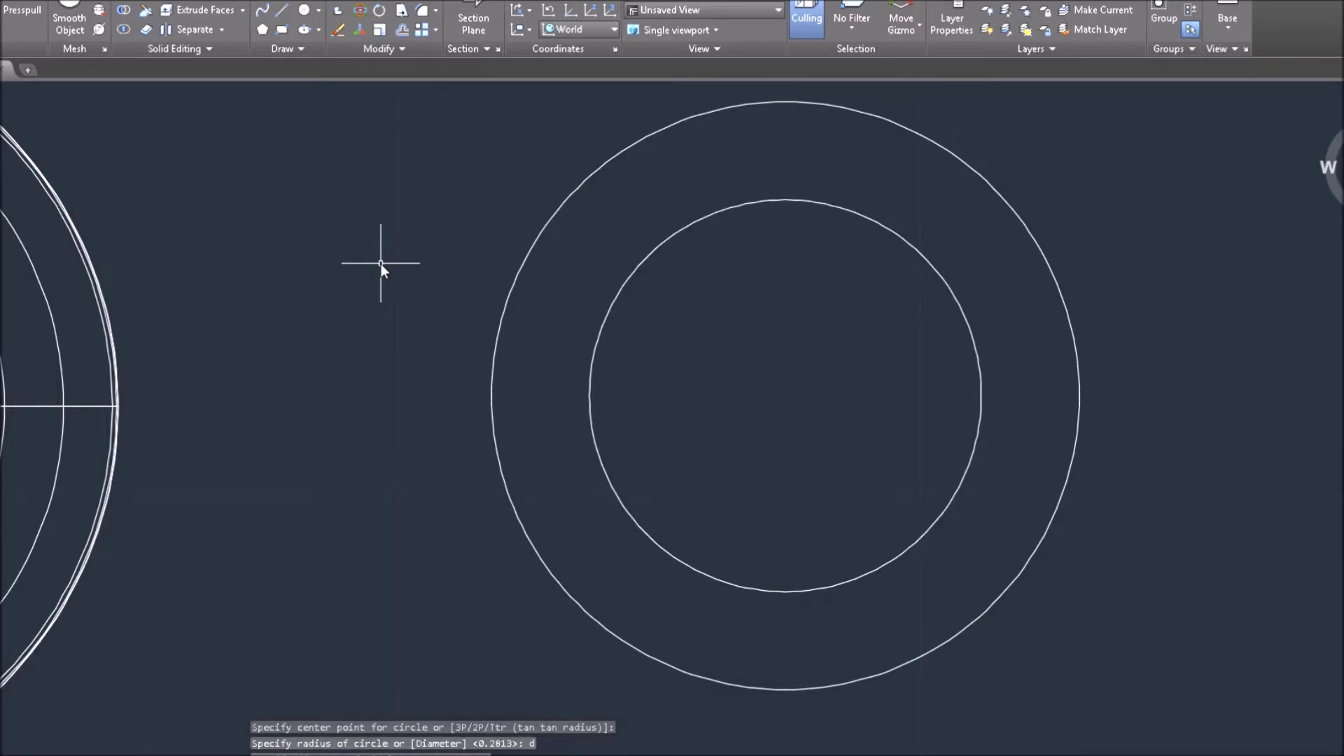
Step: Draw a six-sided polygon circumscribed about the outer circle, centred on the circles' common centre
click(261, 29)
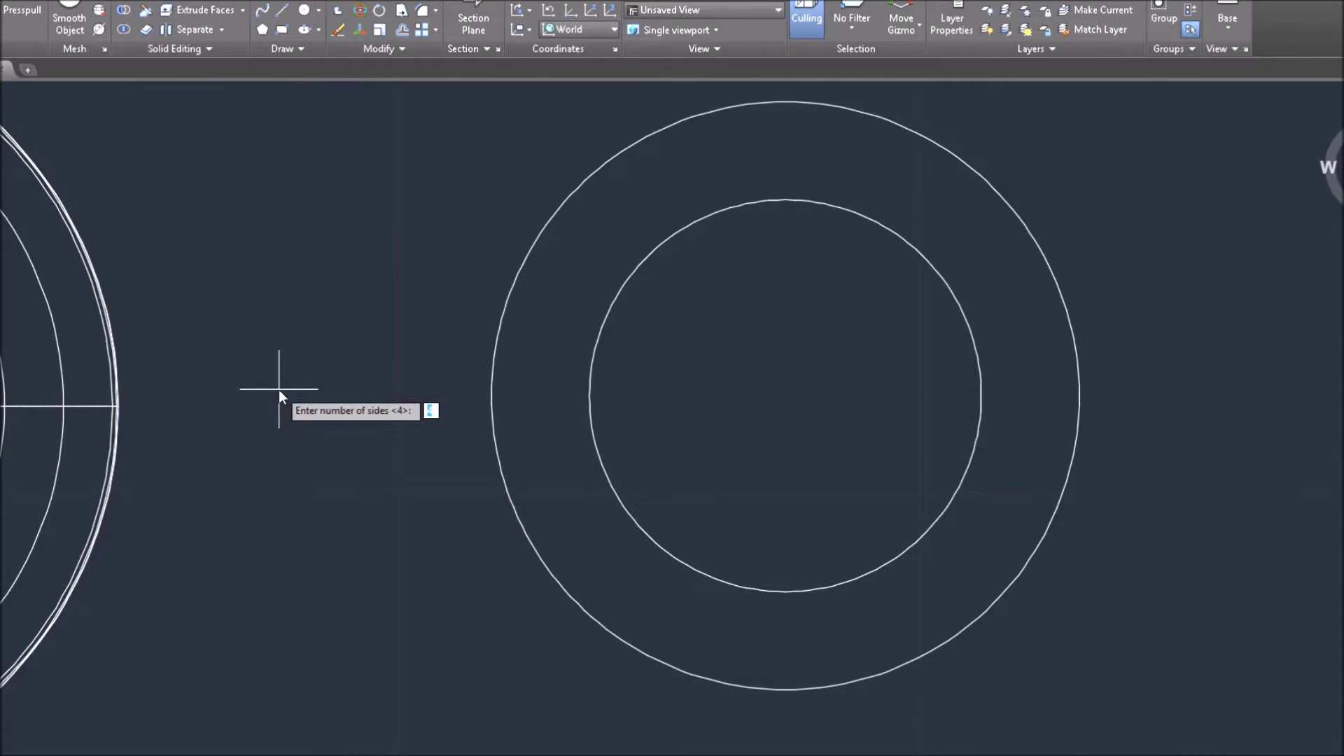
text(6)
key(Return)
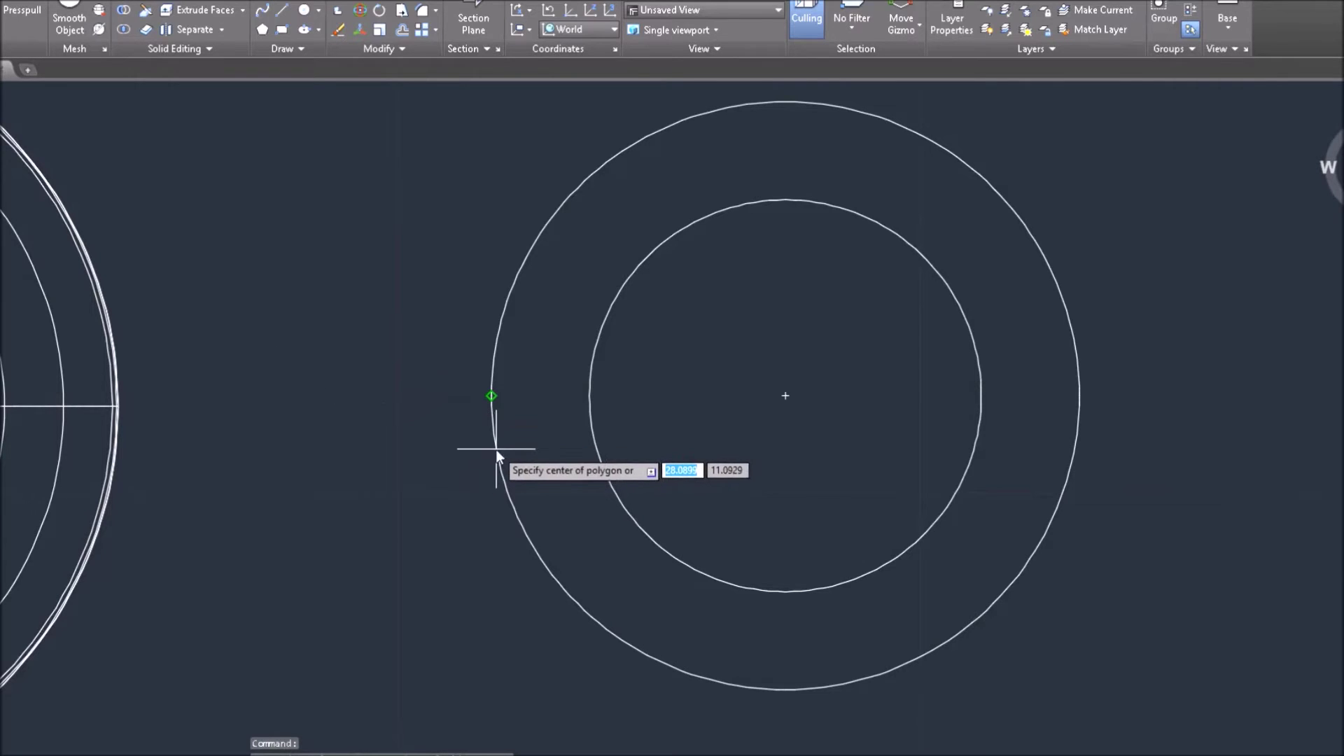
click(788, 395)
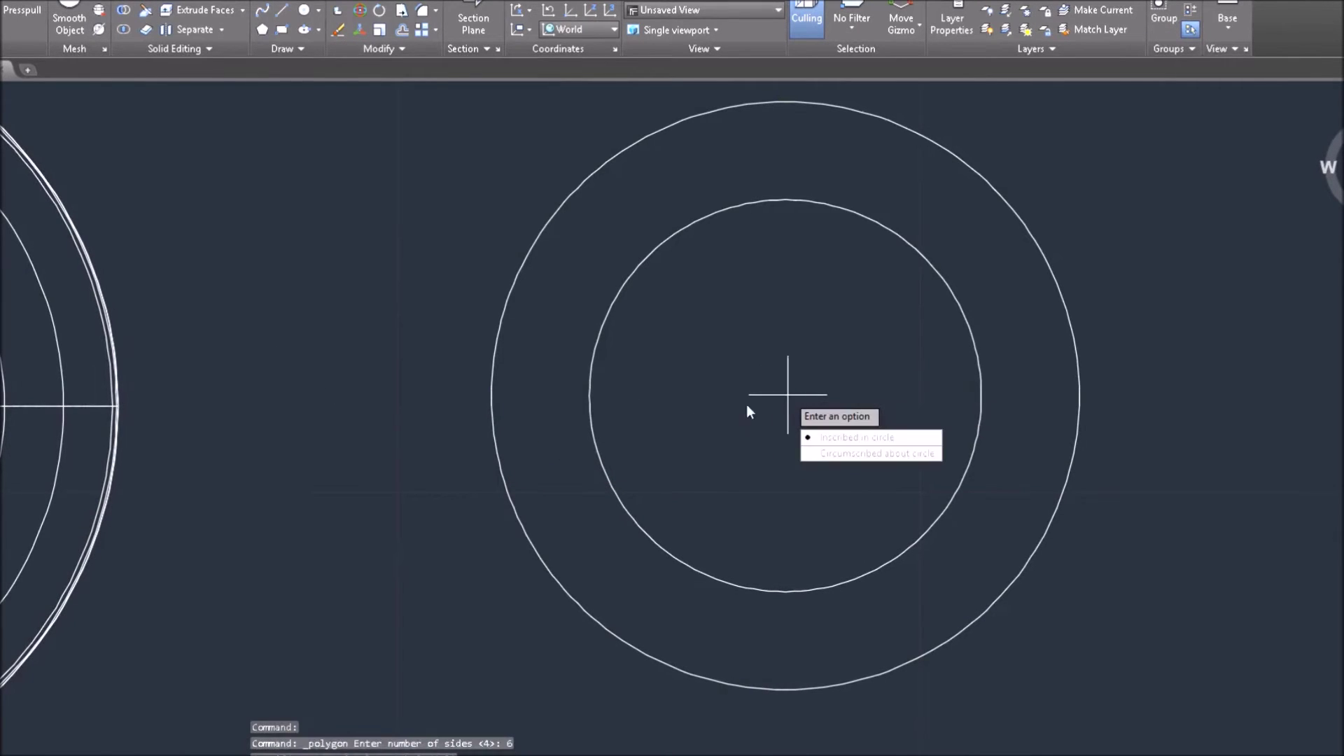
click(850, 454)
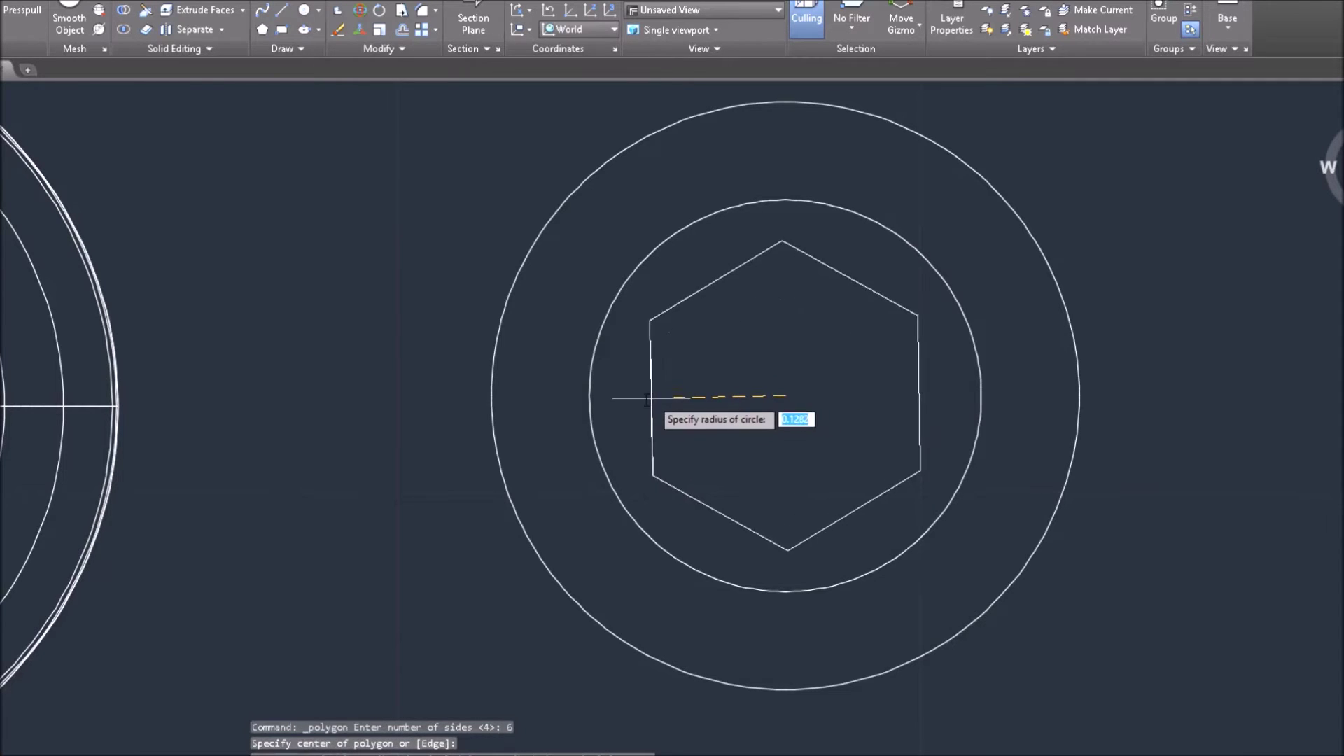
click(491, 395)
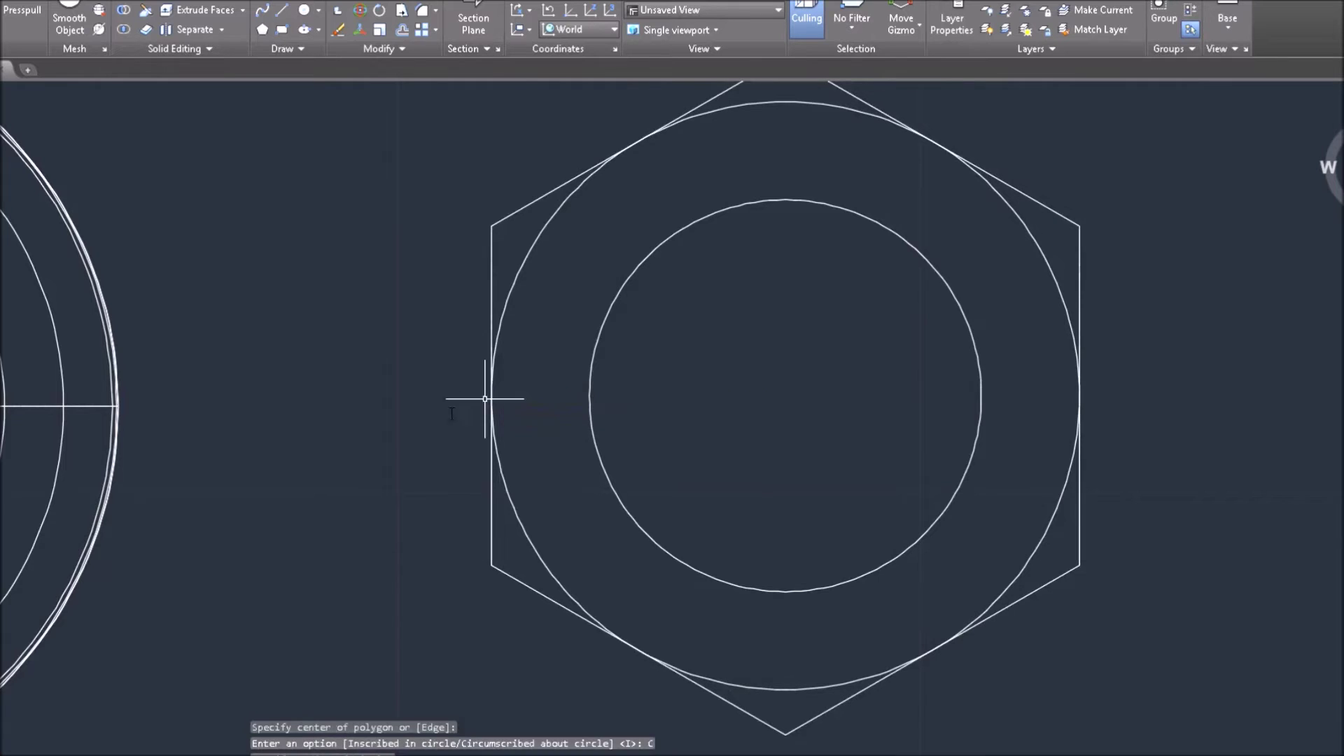
Step: Draw a tall, narrow rectangle just beyond the hexagon's vertical side, on the side away from the dome
mouse_move(301, 446)
middle_down()
mouse_move(93, 438)
mouse_move(96, 462)
mouse_move(87, 411)
middle_up()
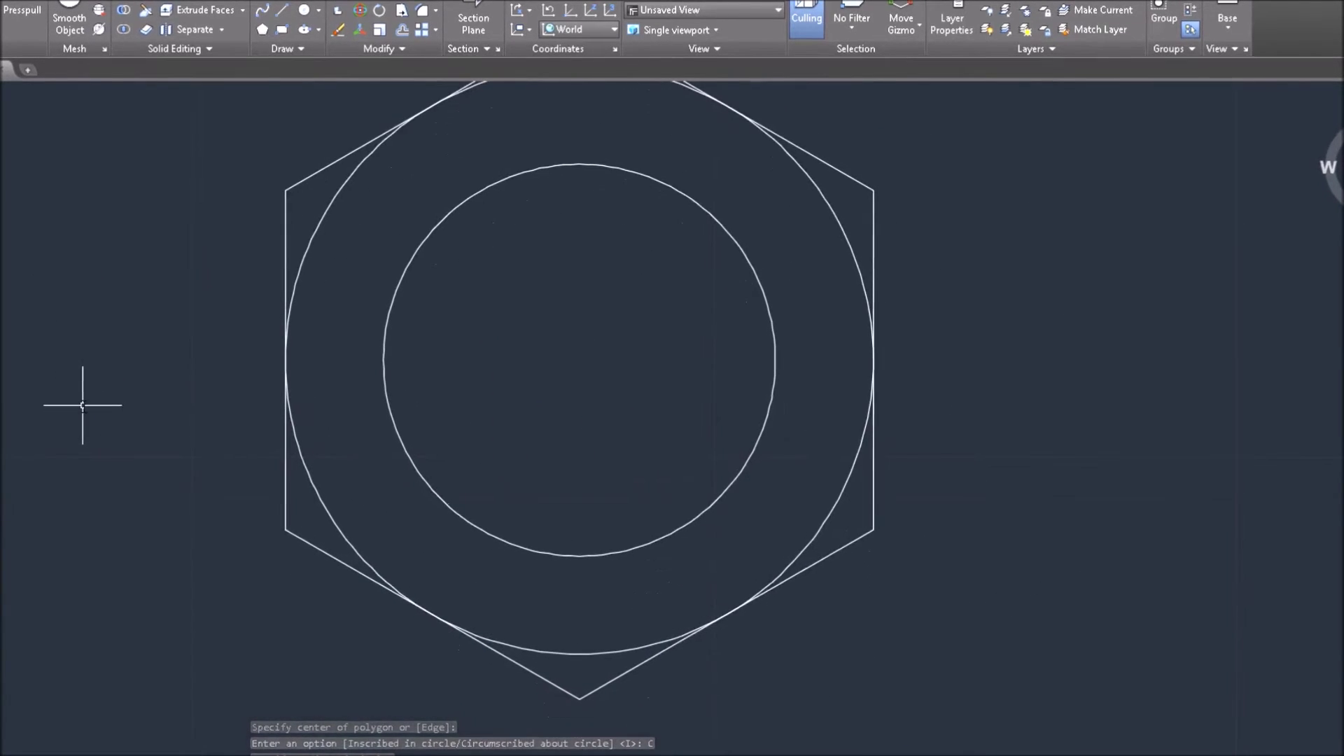
click(280, 30)
mouse_move(901, 367)
middle_down()
mouse_move(870, 390)
mouse_move(645, 366)
mouse_move(623, 414)
middle_up()
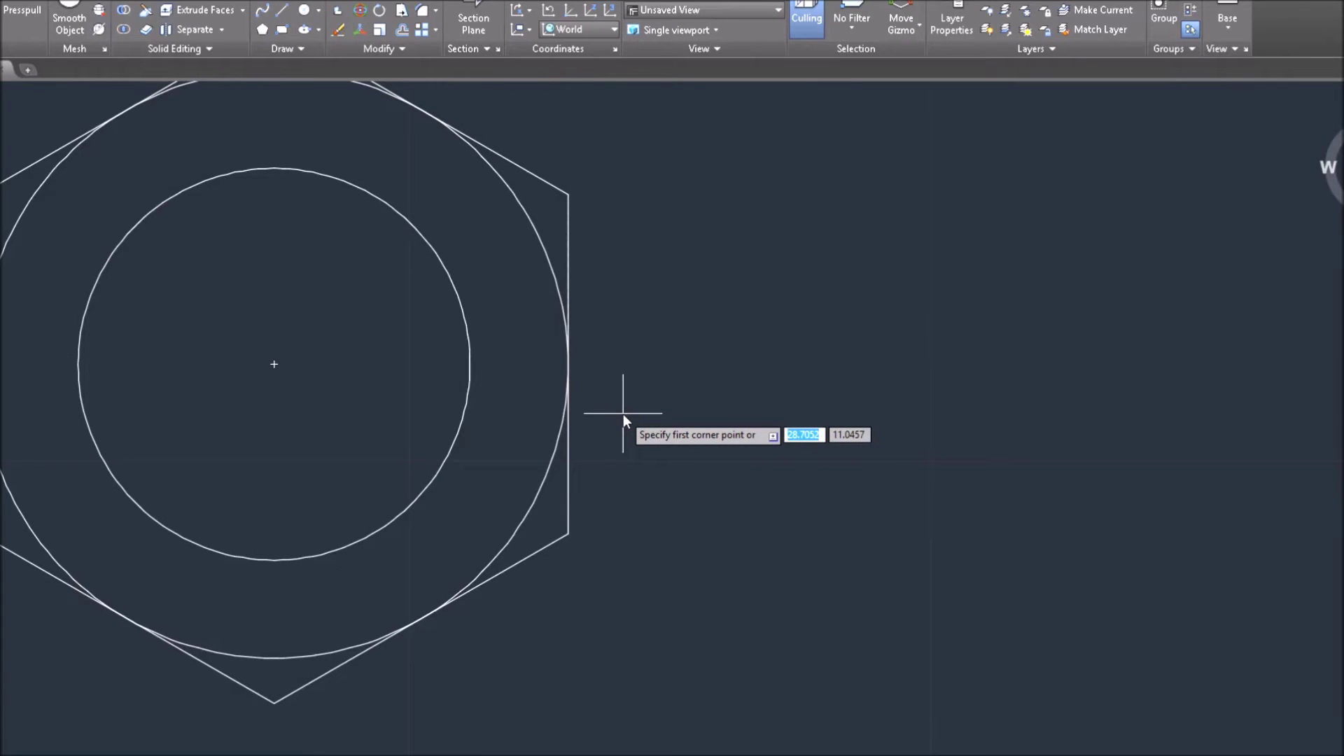
click(617, 534)
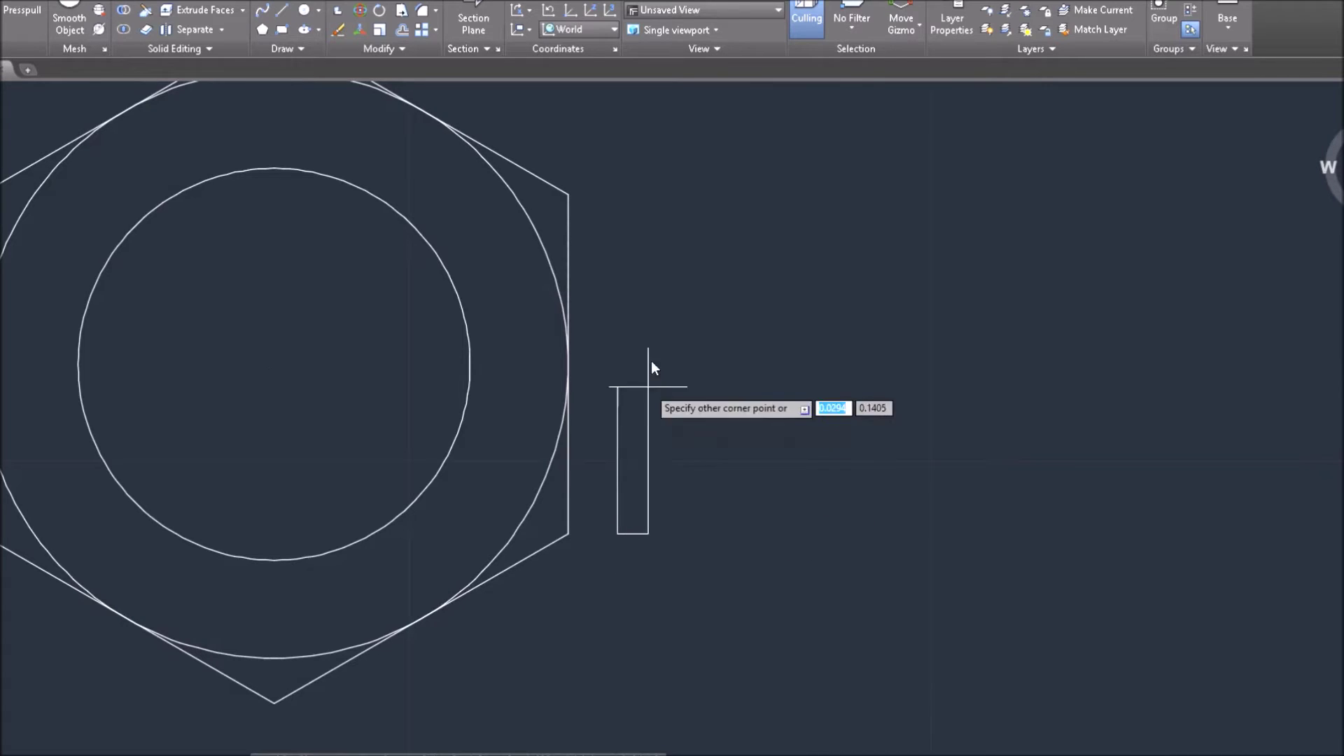
click(755, 165)
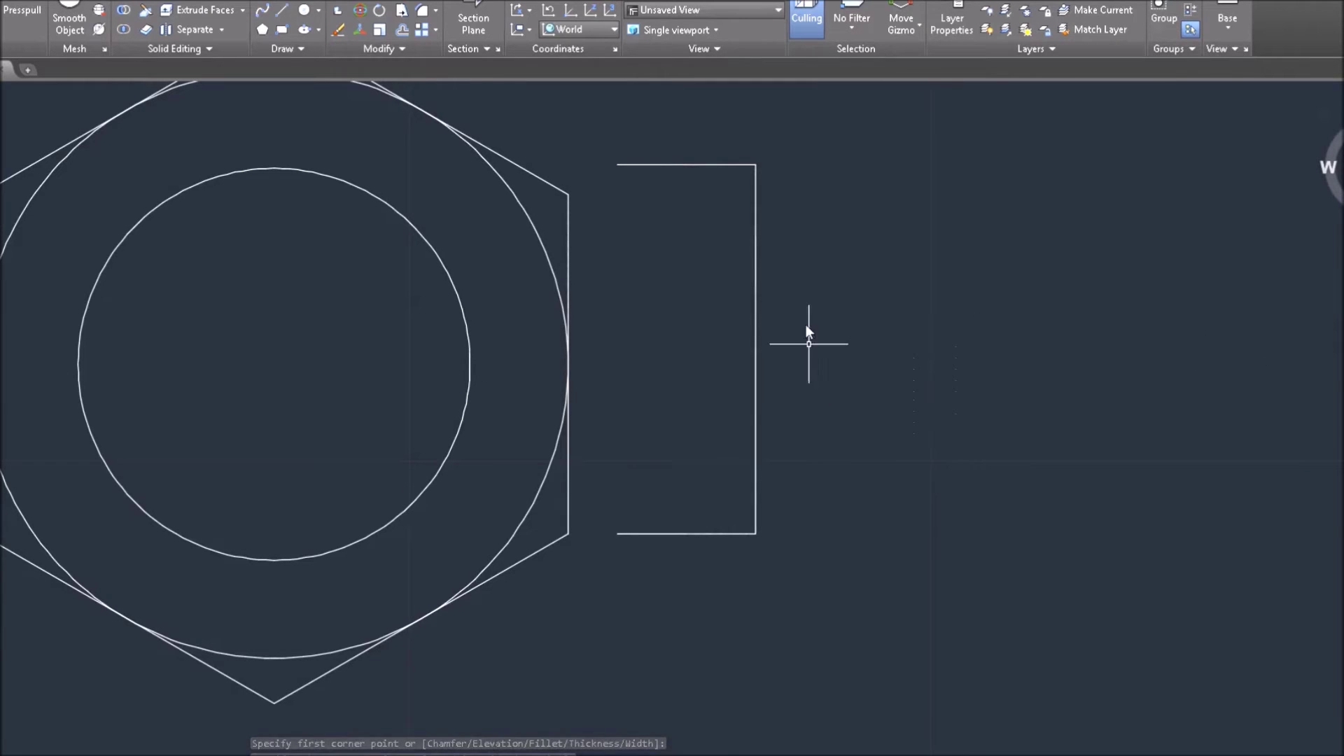
Step: Copy the tall rectangle once, horizontally away from the hexagon, using its side midpoint as base point
right_click(876, 399)
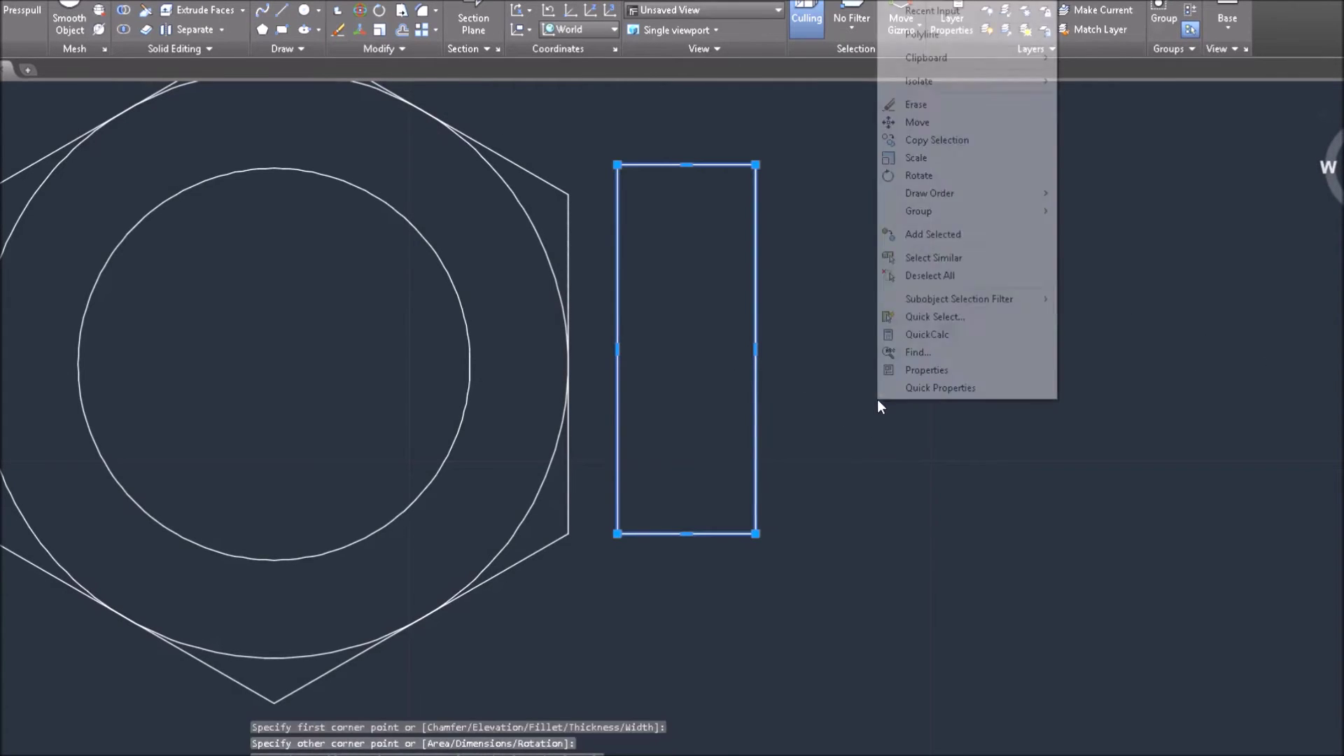
click(931, 139)
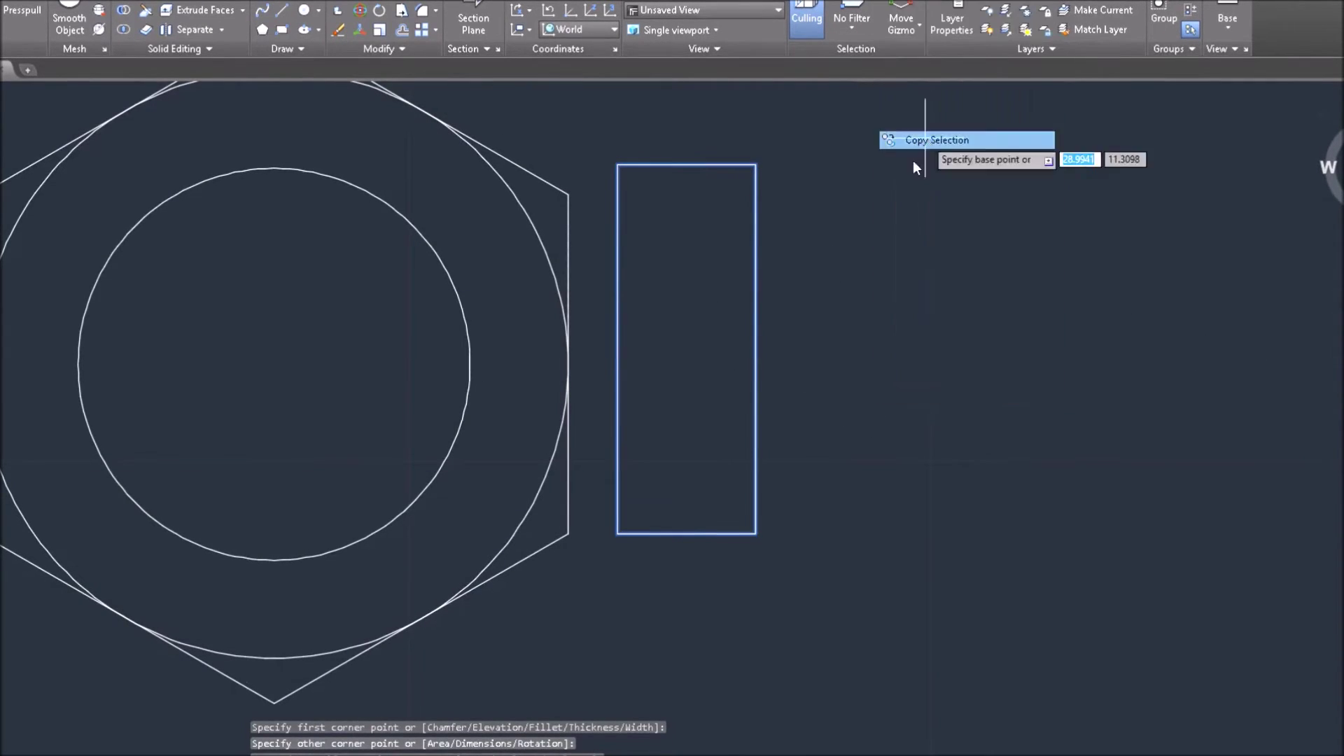
click(758, 350)
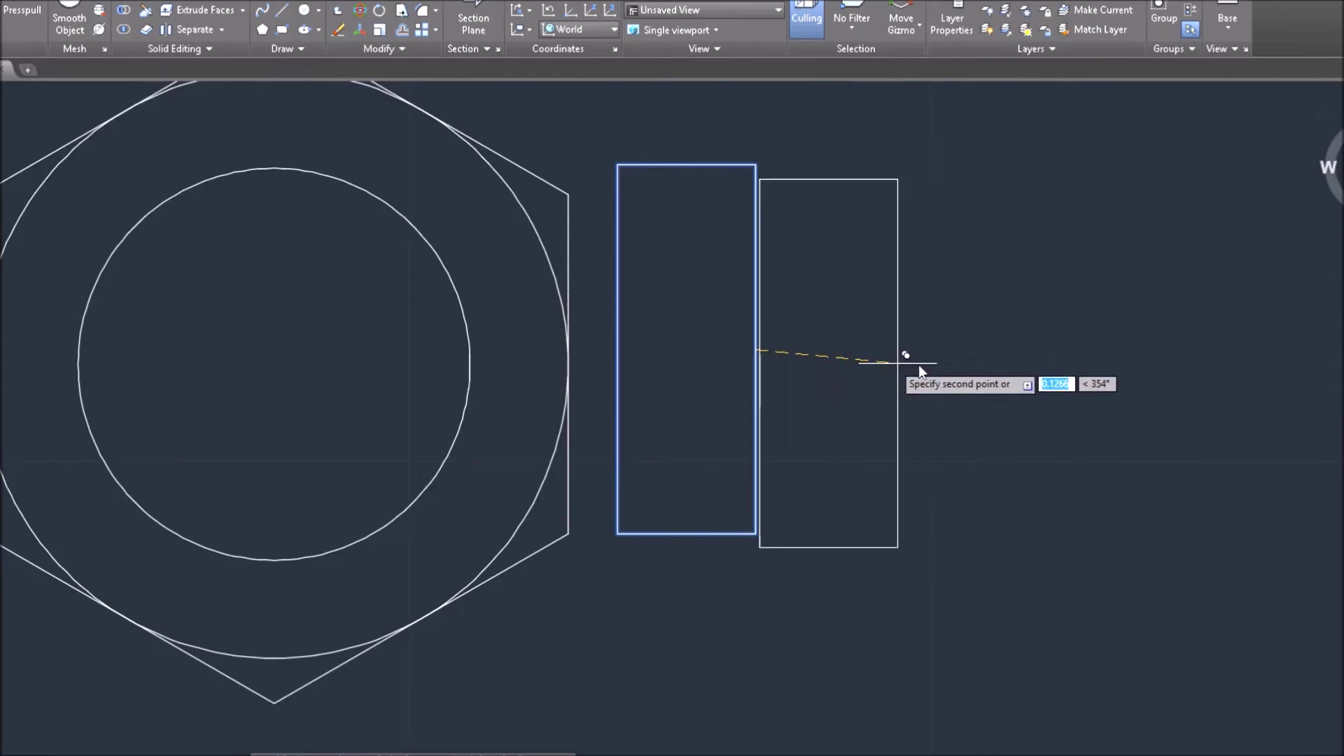
click(990, 350)
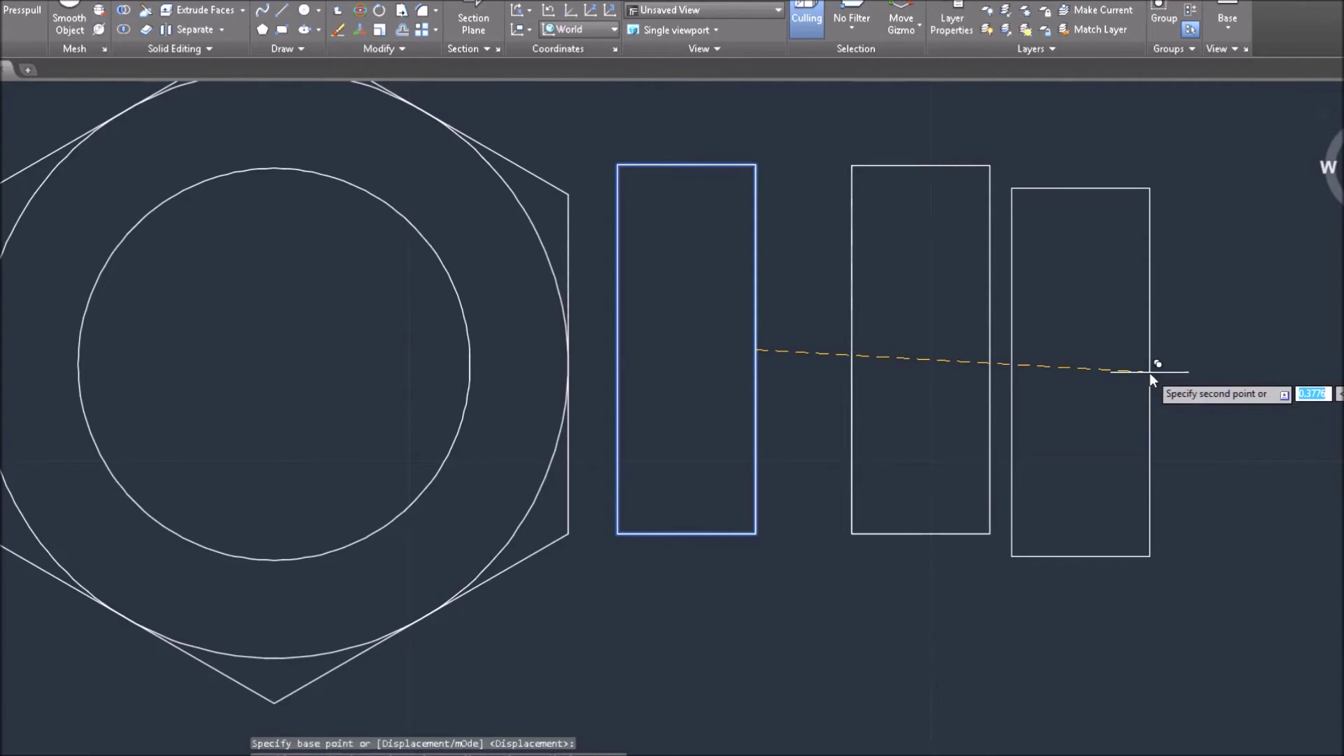
key(Return)
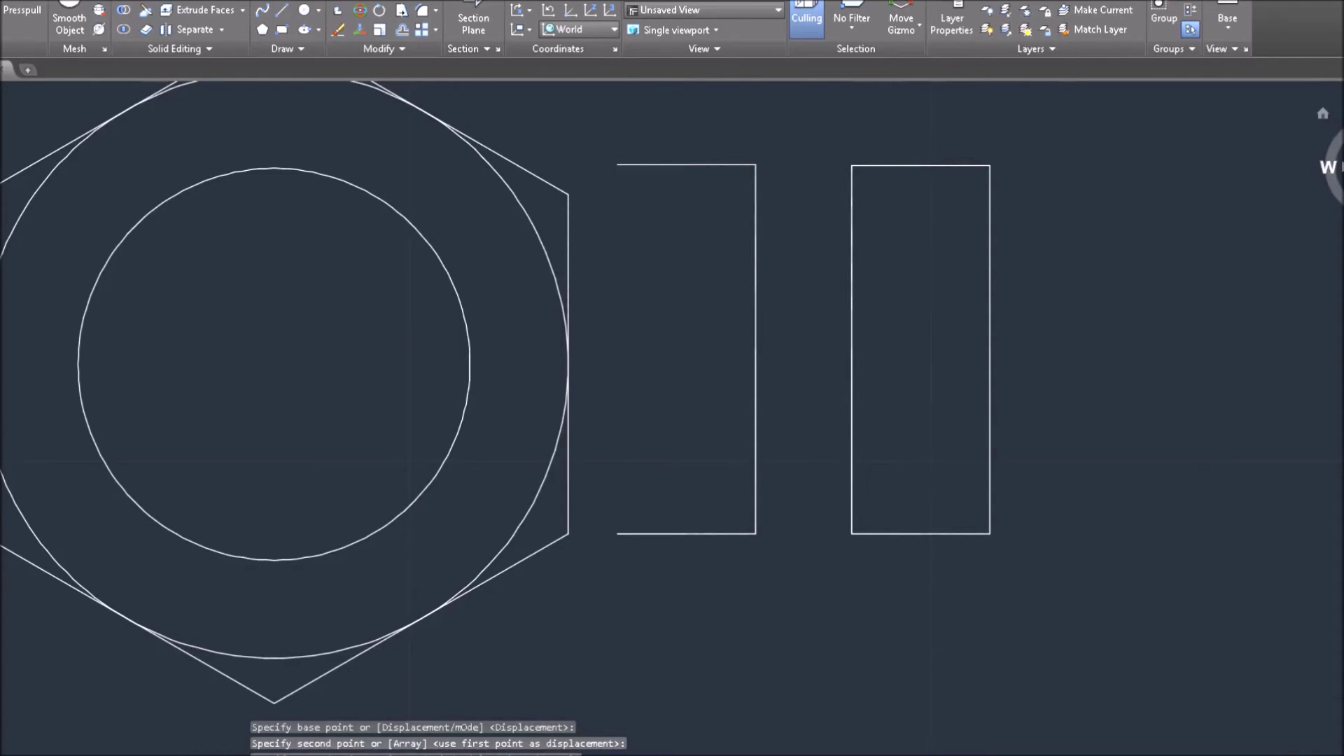
Step: Switch to an isometric view and extrude the hexagon upward to a height of 0.3438
click(1342, 190)
scroll(889, 415, up, 2)
scroll(889, 415, up, 2)
middle_drag(948, 417, 1039, 399)
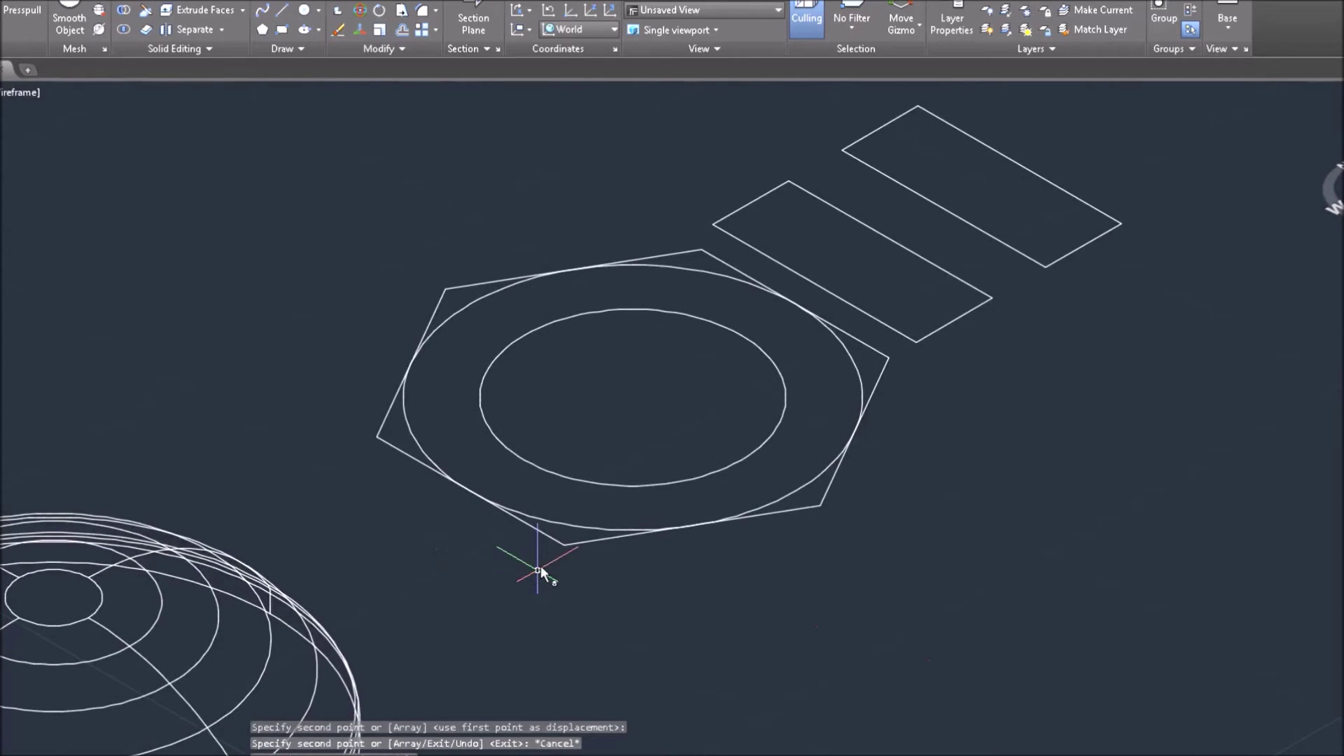
click(558, 543)
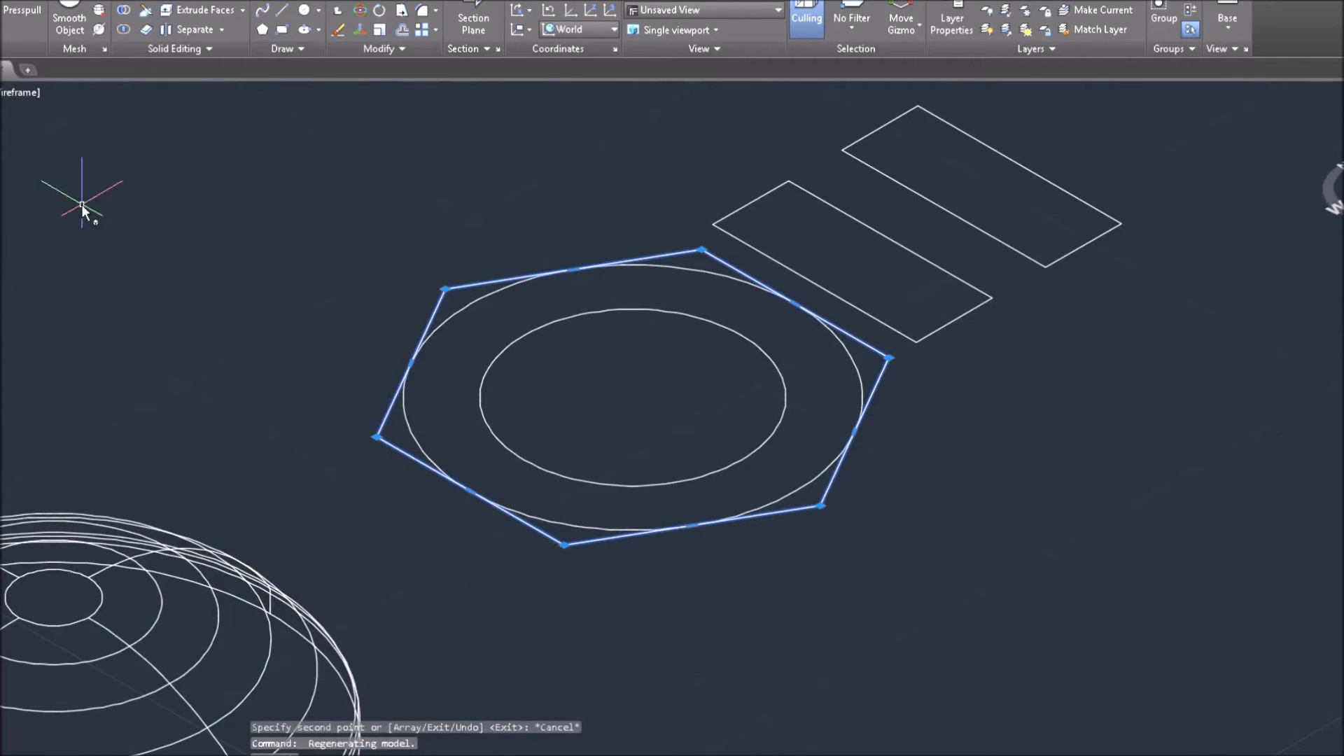
text(ext)
key(Return)
middle_drag(165, 251, 136, 386)
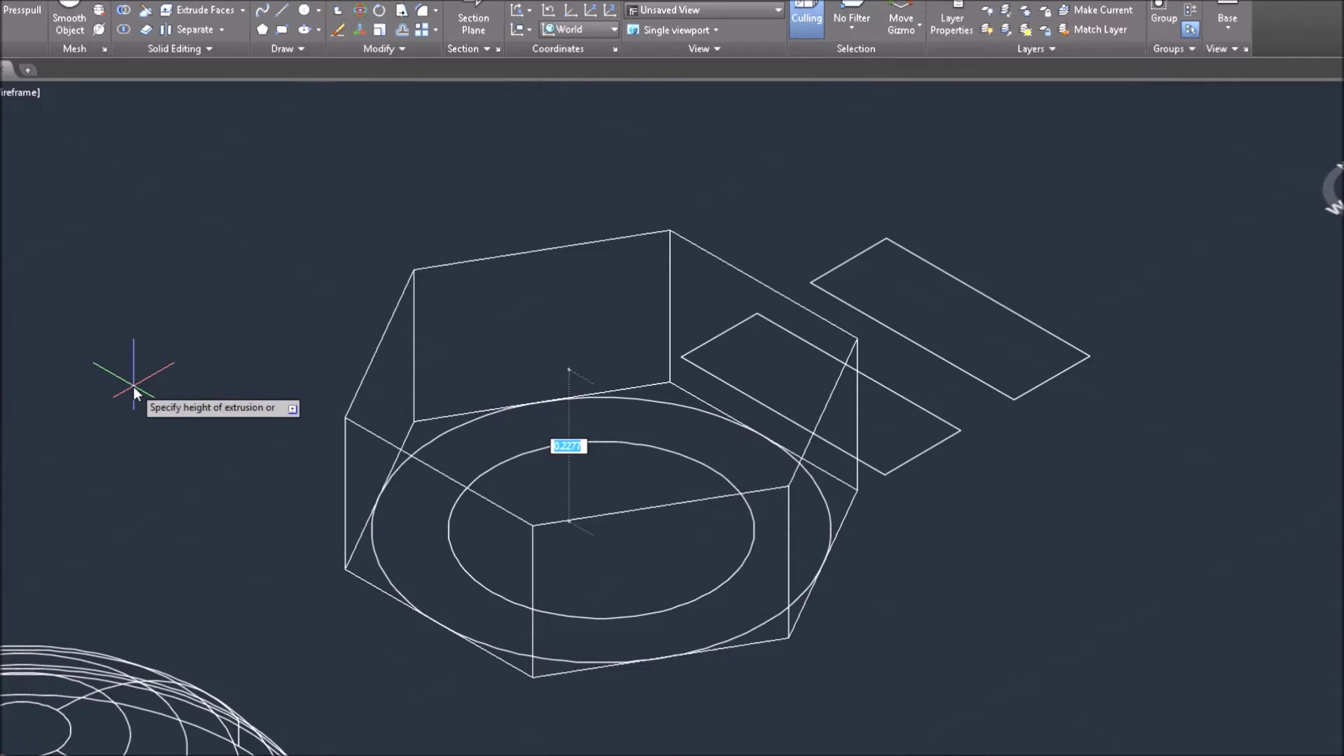
text(0.343)
key(Return)
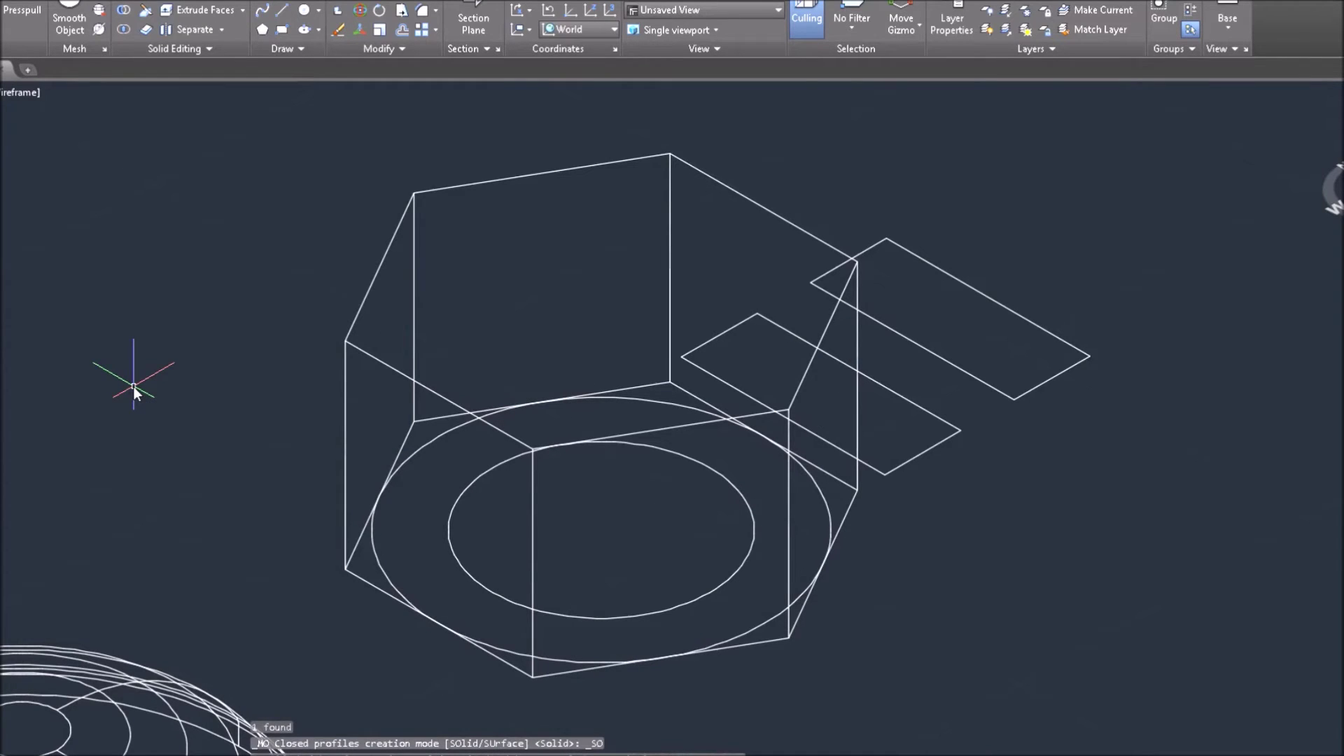
Step: Copy the outer circle vertically from the hexagonal solid's base onto its upper face
click(380, 564)
right_click(413, 521)
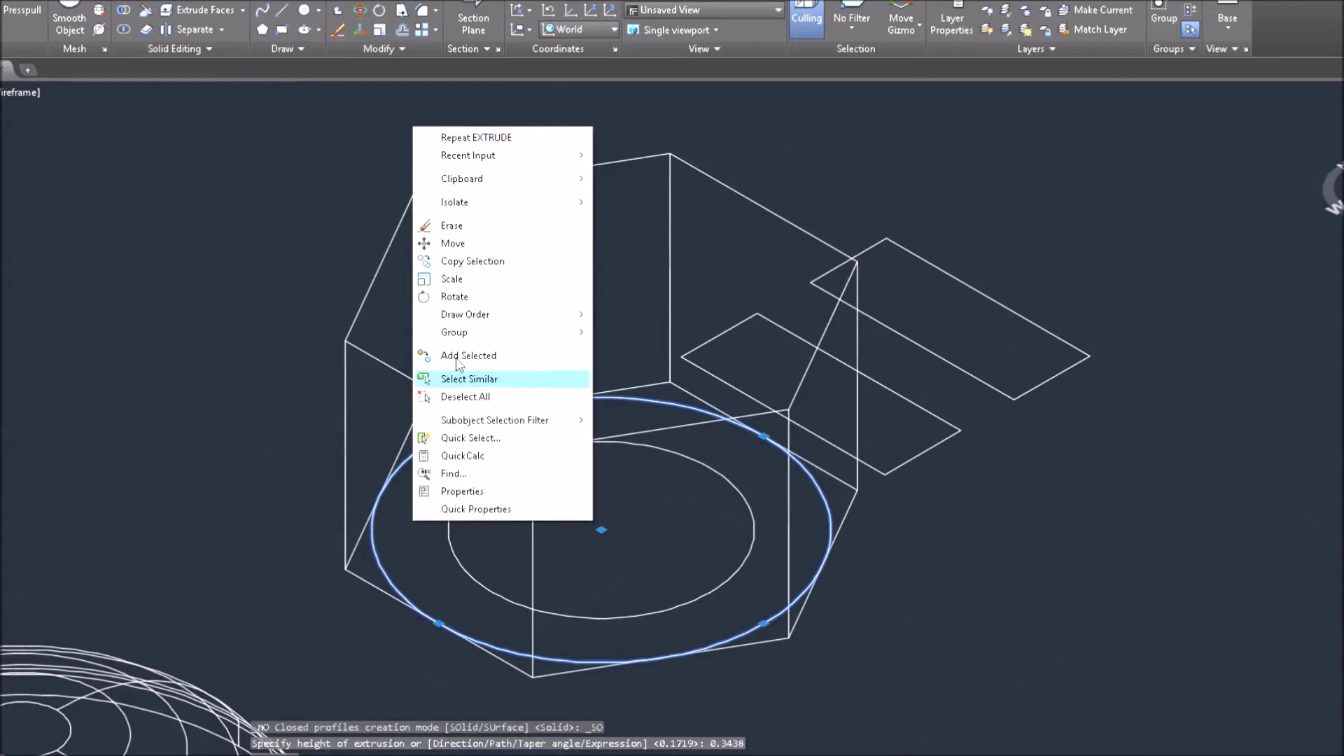
click(472, 270)
click(438, 620)
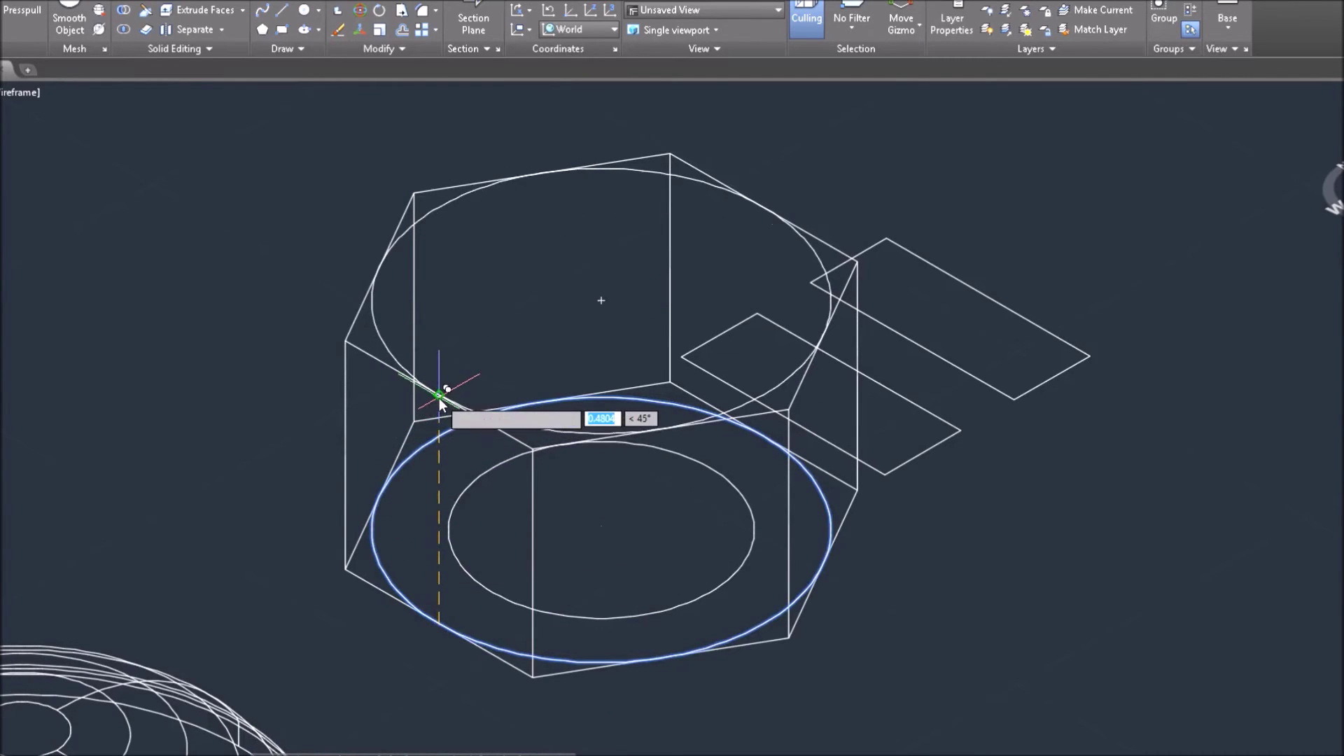
click(387, 482)
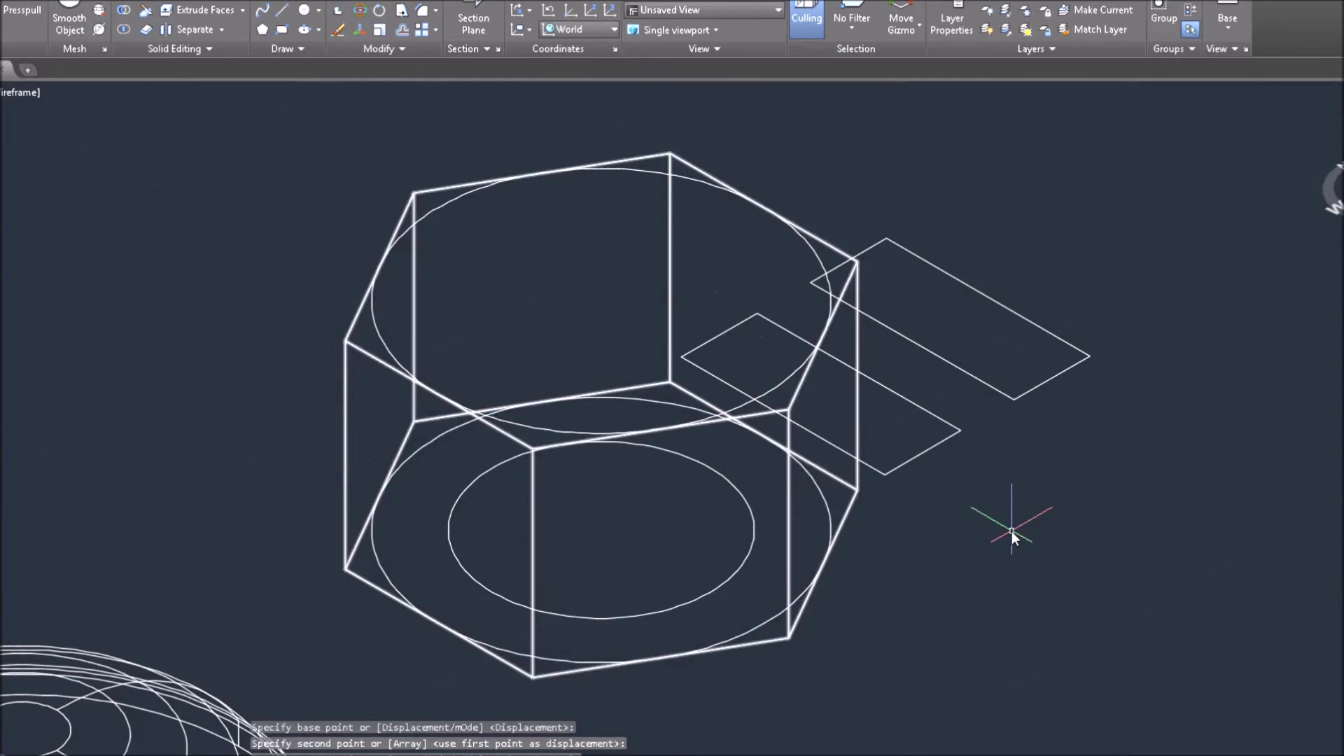
Step: Sweep the rectangle nearest the hexagon along the lower outer circle, using the midpoint of its long side facing the hexagon as base point
middle_drag(1034, 549, 1000, 532)
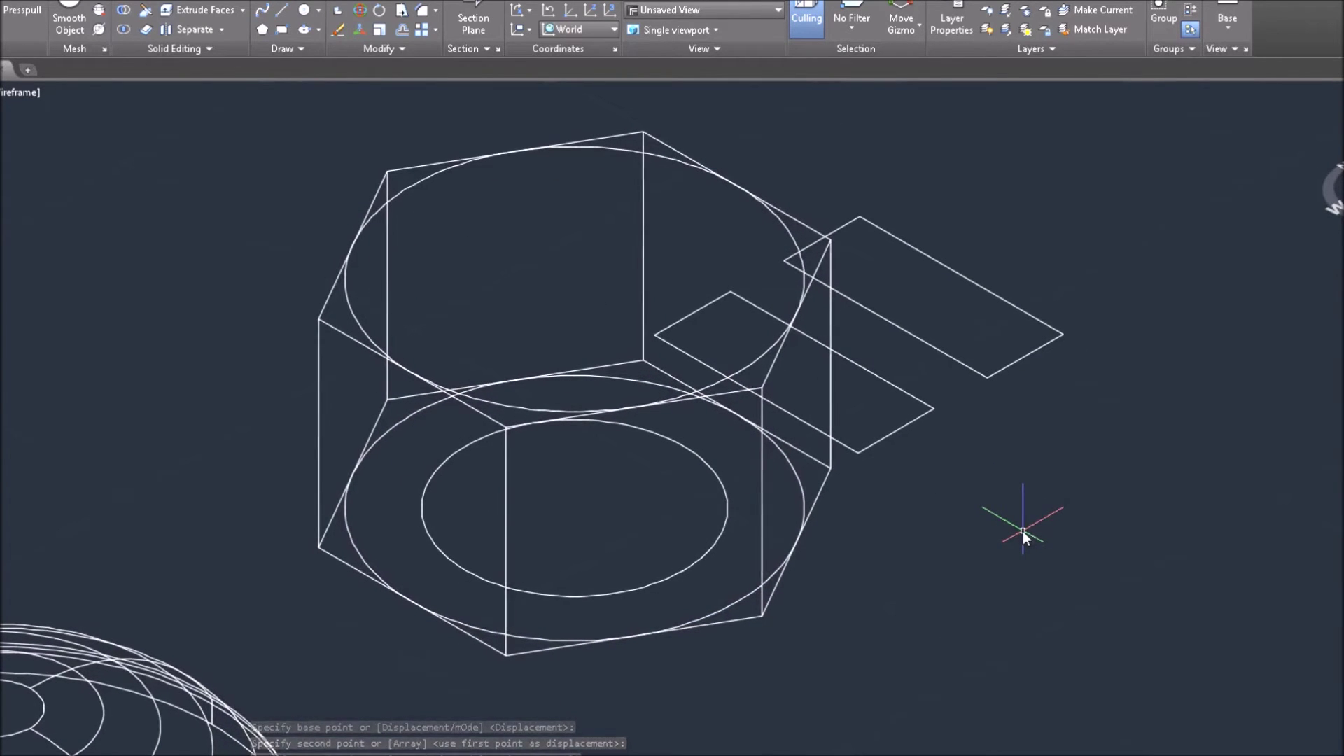
click(928, 407)
text(SWEEP)
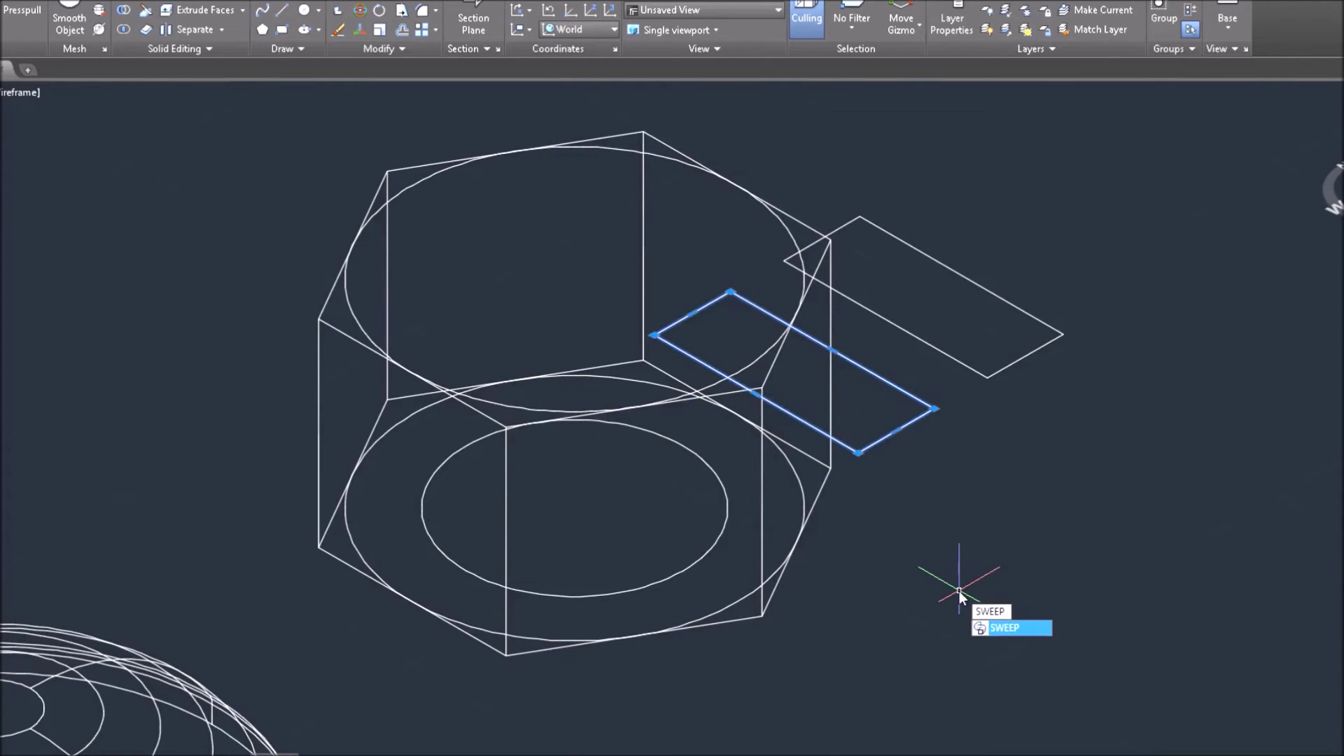
key(Return)
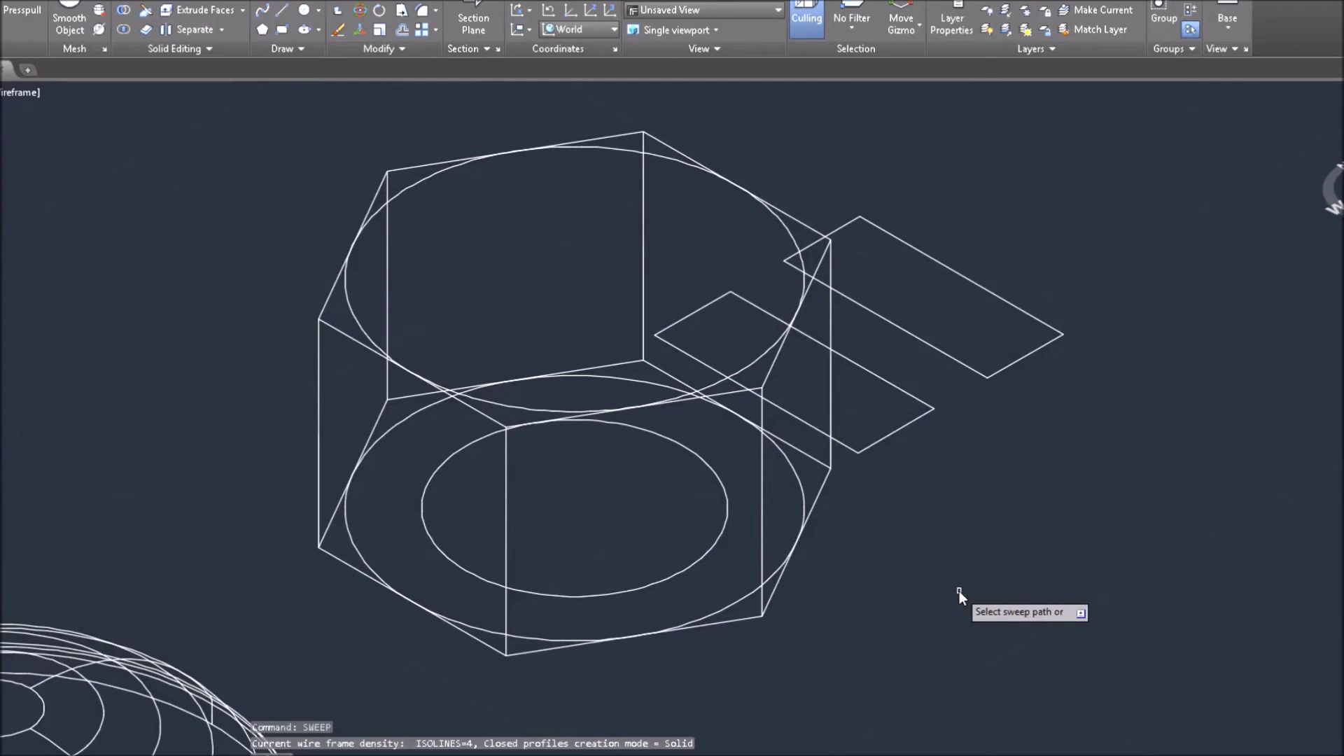
text(b)
key(Return)
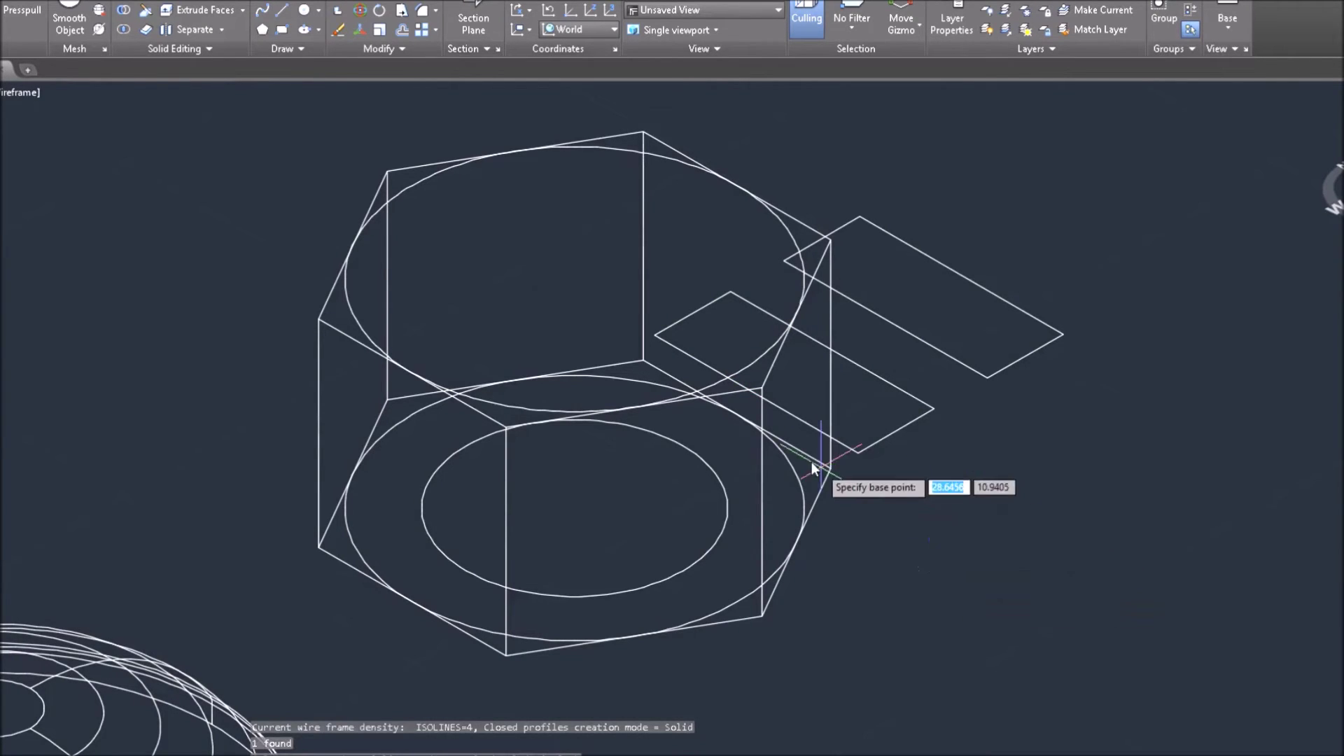
scroll(798, 429, up, 4)
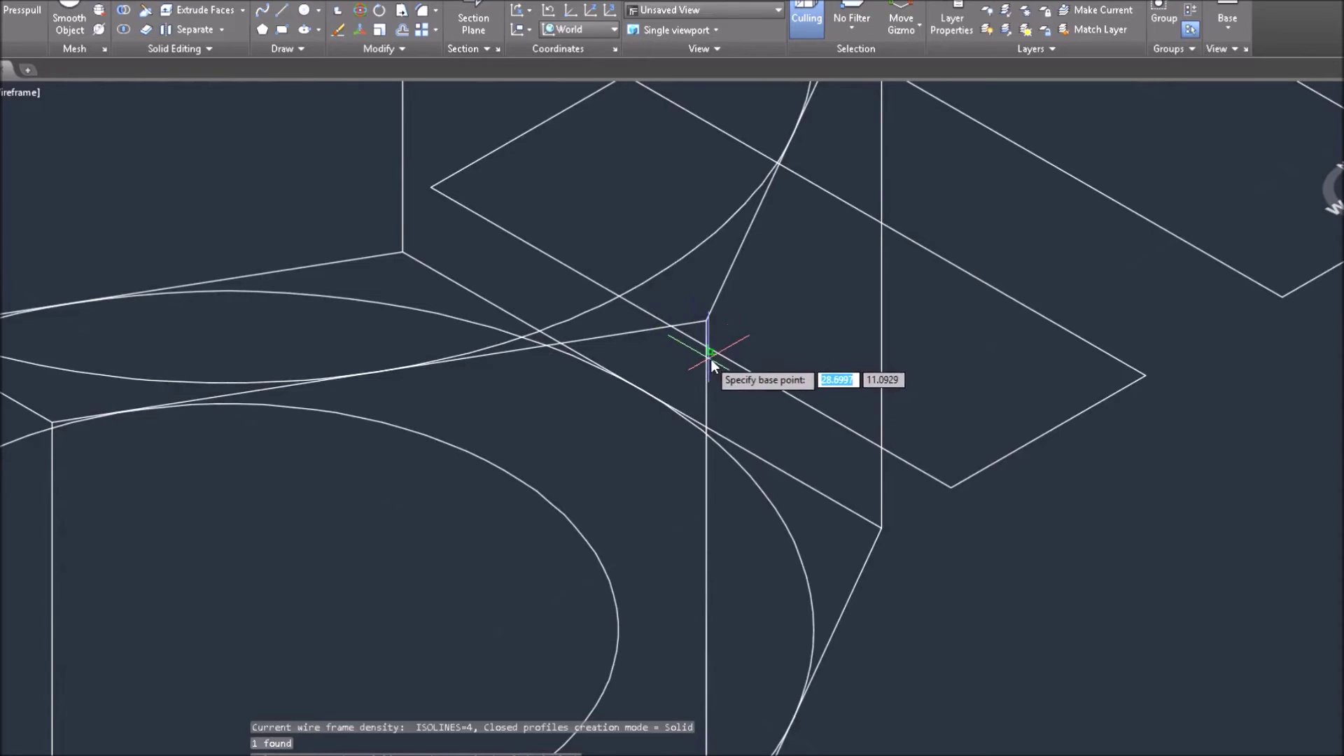
scroll(717, 350, up, 3)
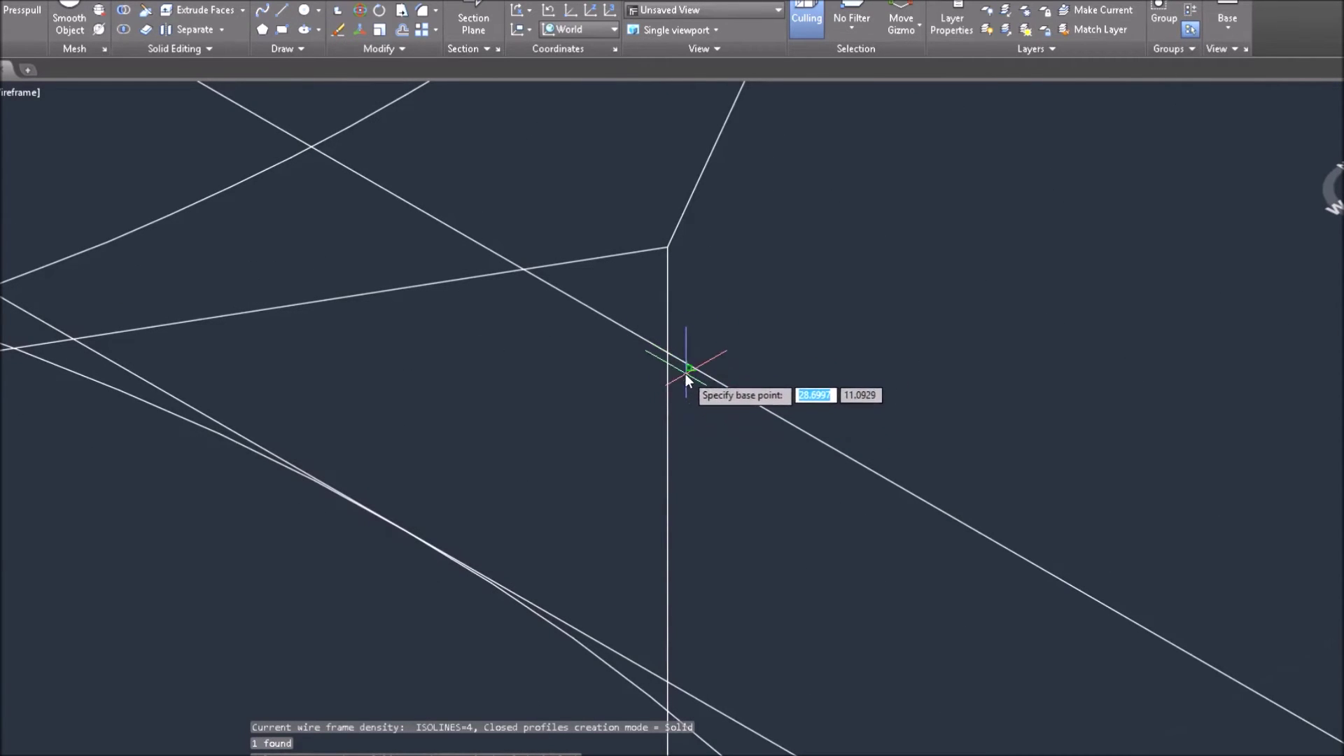
click(607, 320)
scroll(616, 315, down, 3)
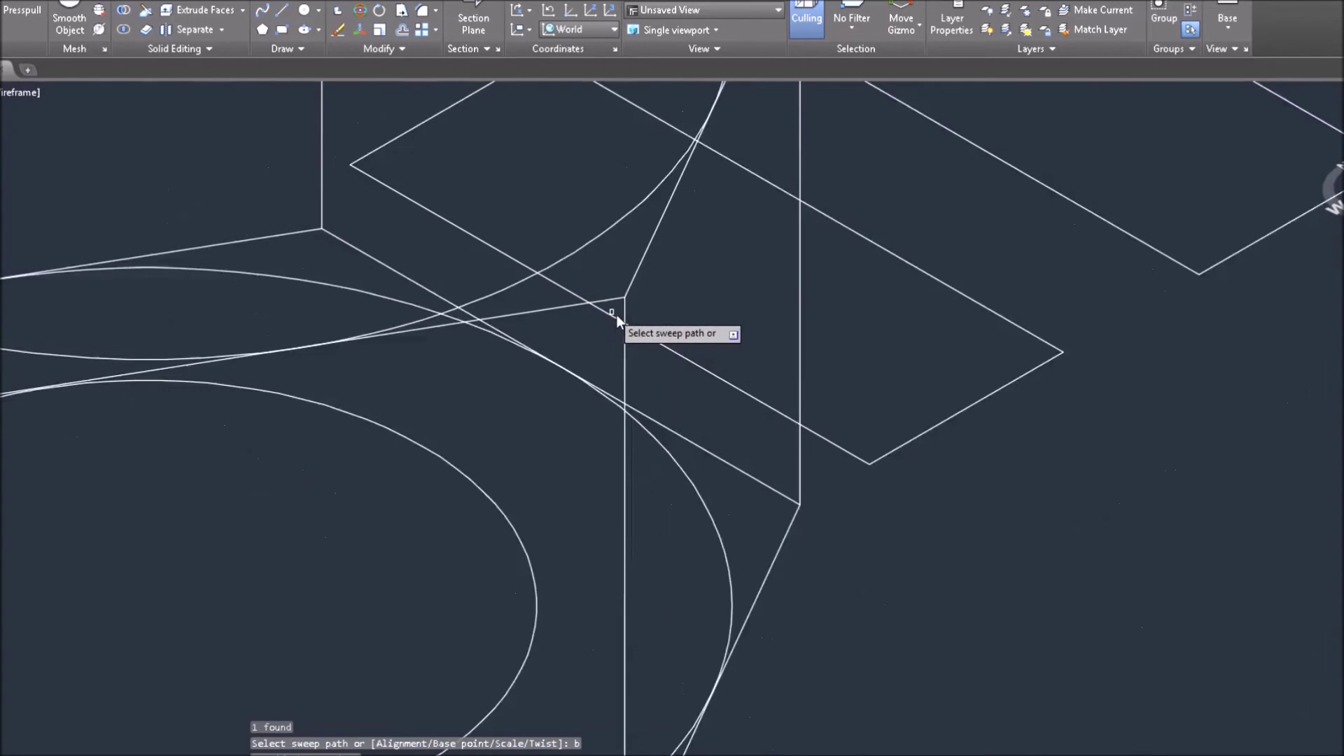
scroll(732, 434, down, 3)
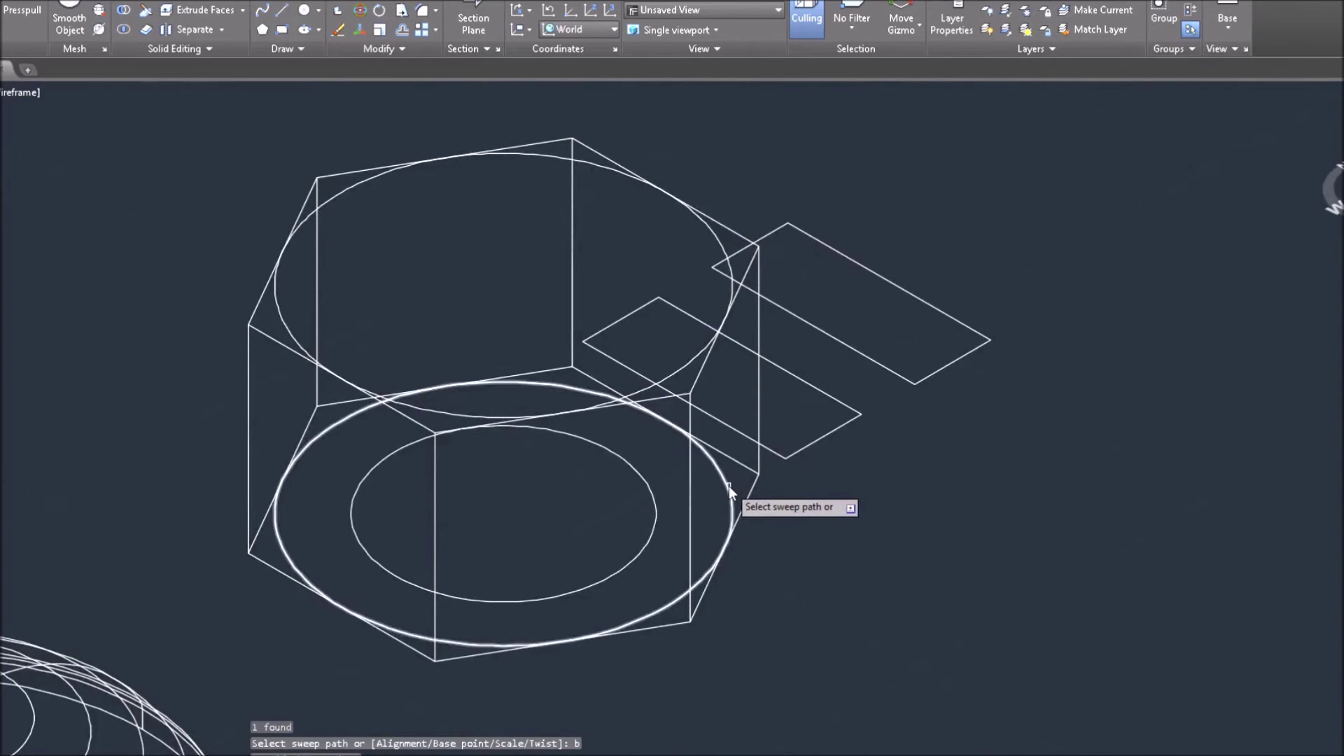
key(Return)
Step: Preview the swept ring in the Realistic visual style and return to 2D Wireframe
middle_drag(924, 532, 908, 456)
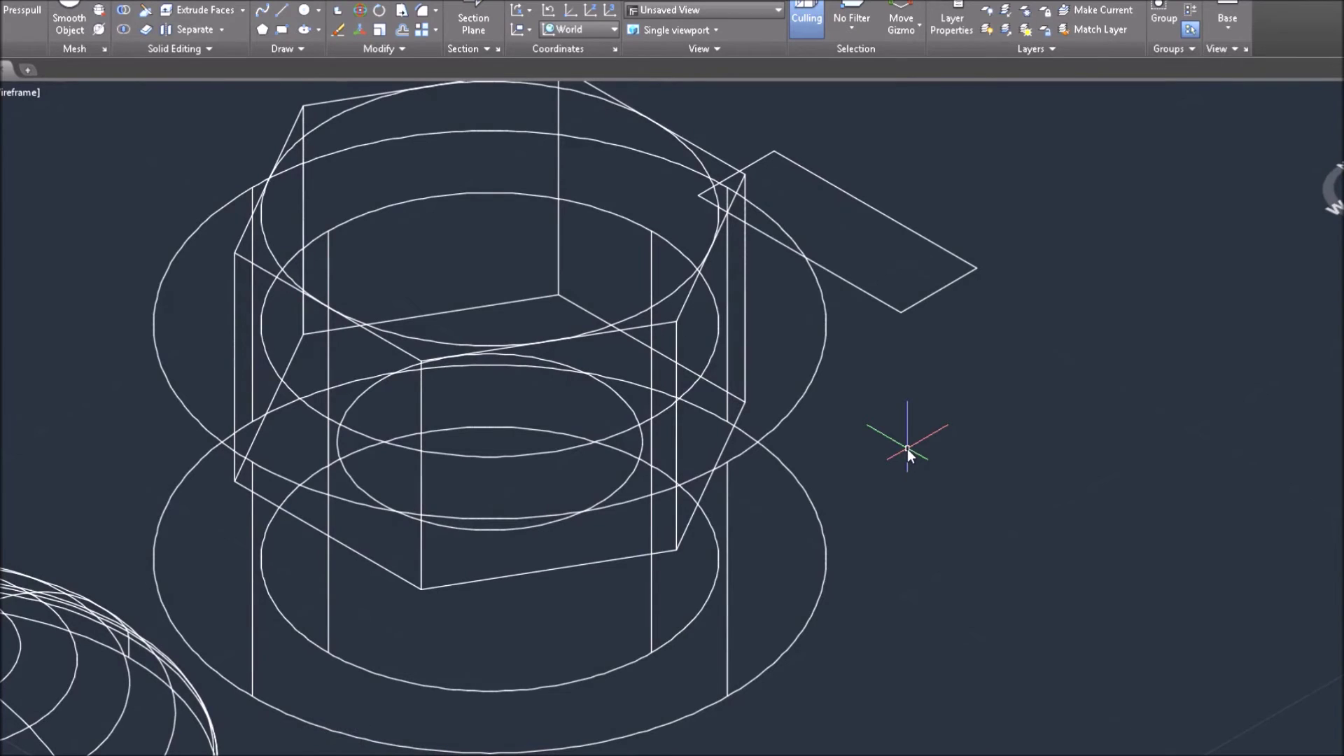
click(21, 91)
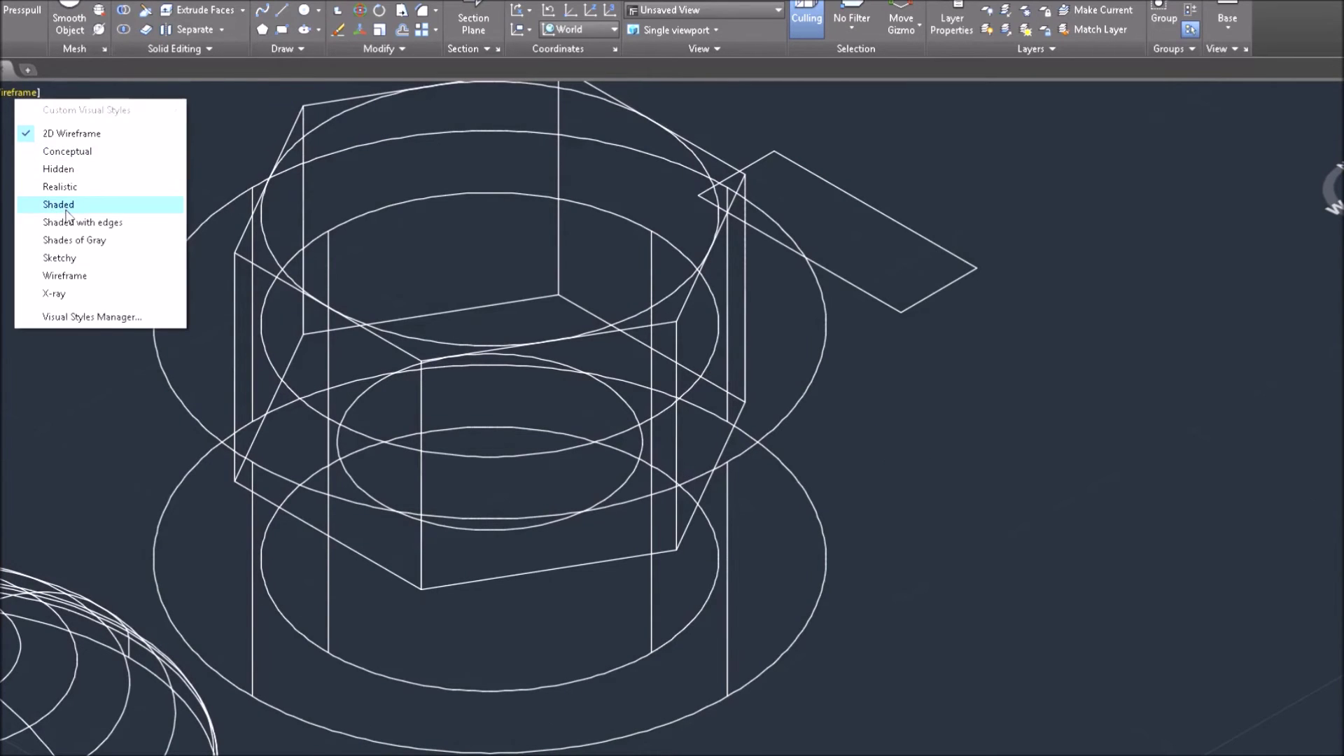
click(59, 187)
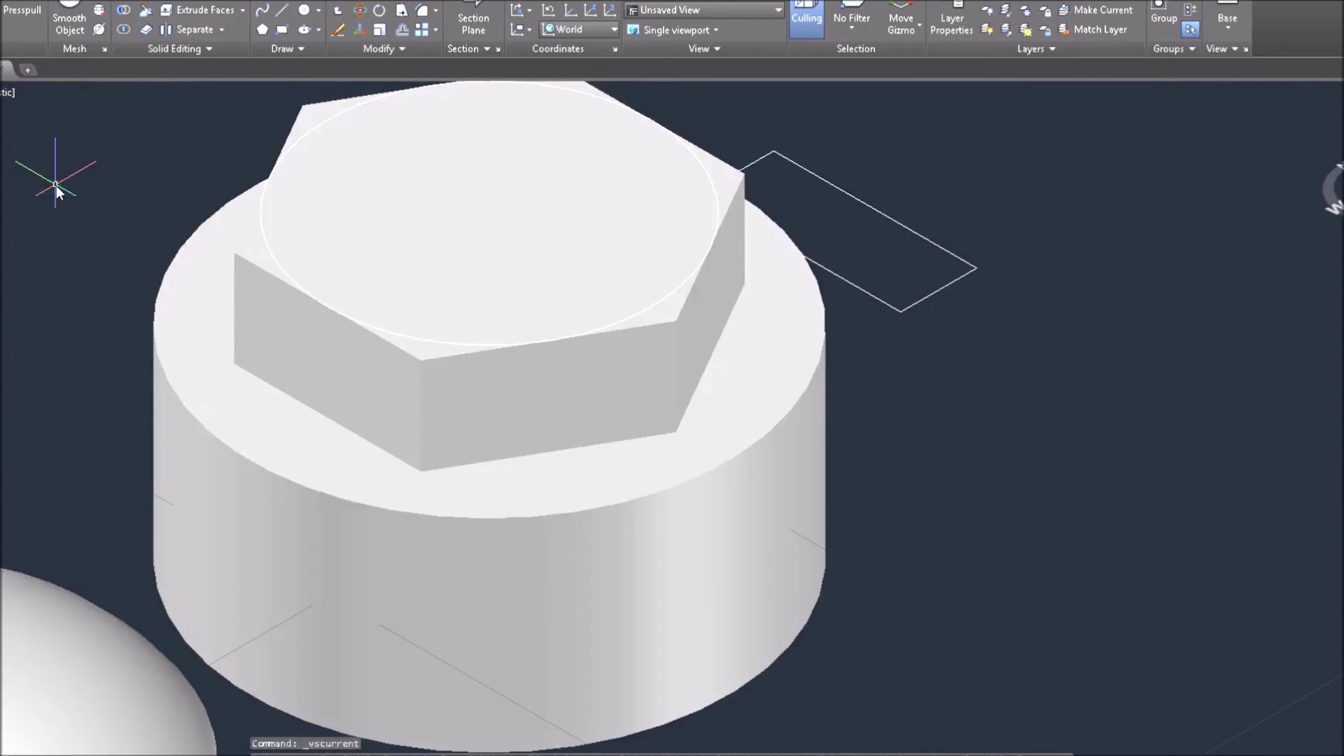
click(9, 91)
click(42, 134)
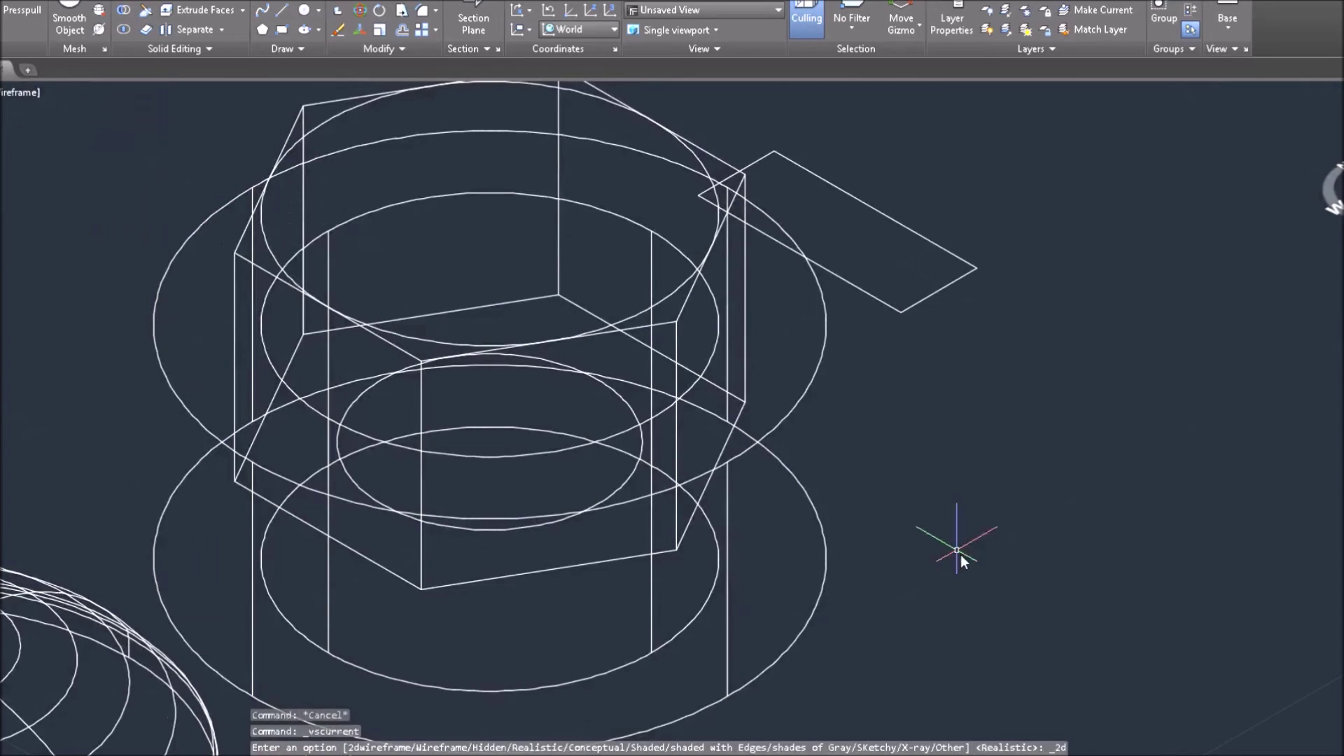
Step: Set the swept ring's profile rotation to 45
click(822, 559)
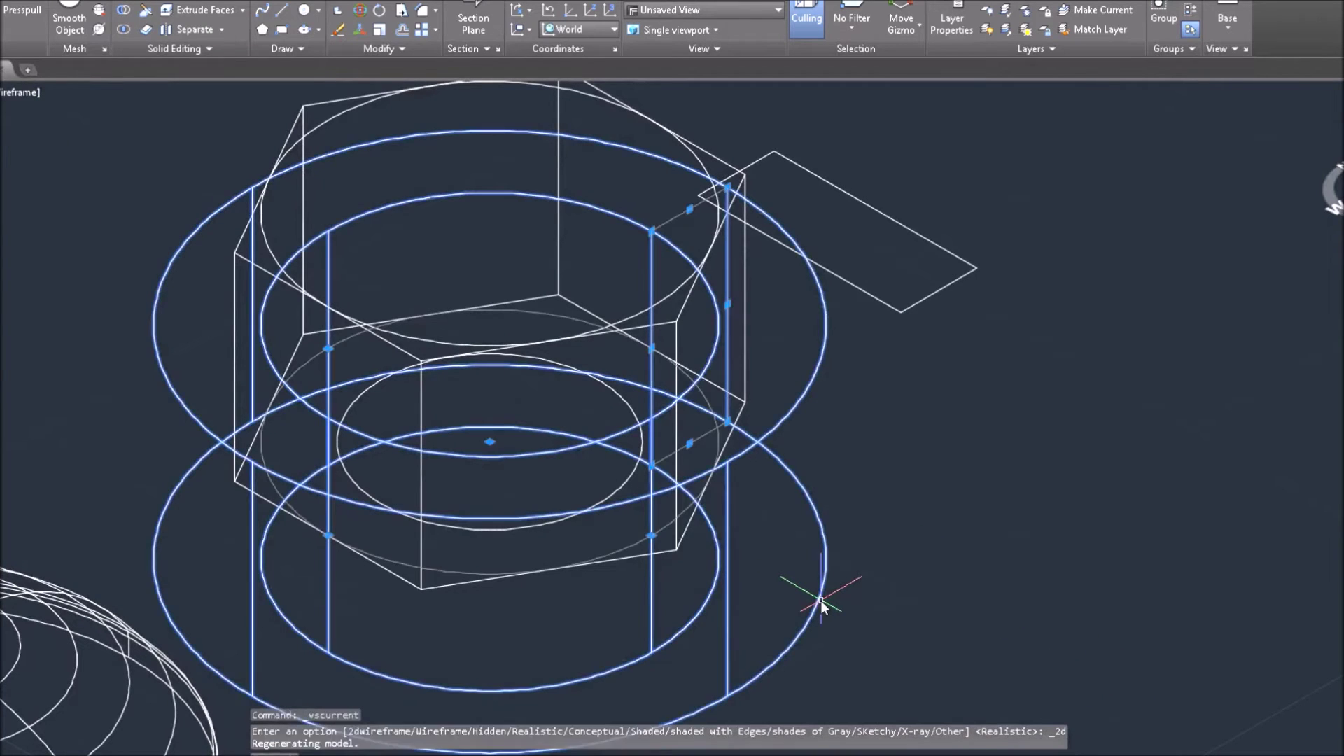
click(995, 521)
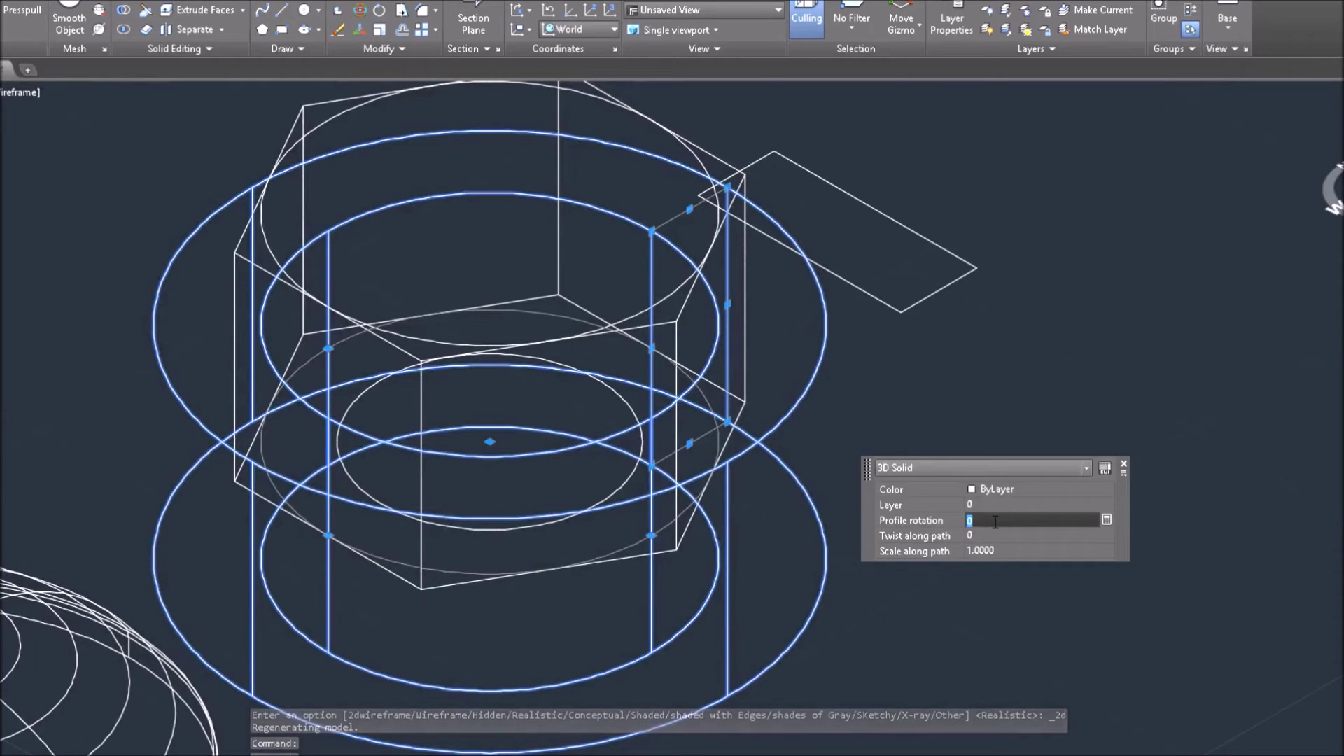
text(45)
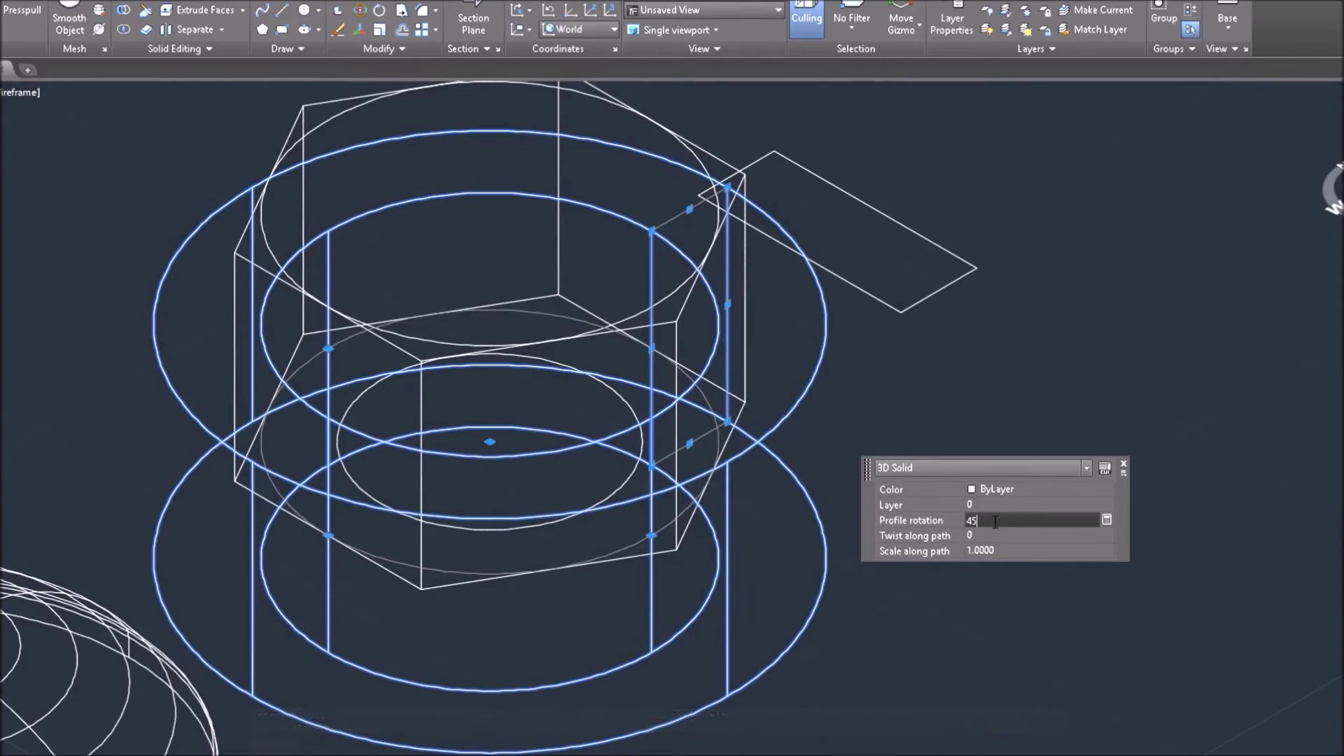
key(Tab)
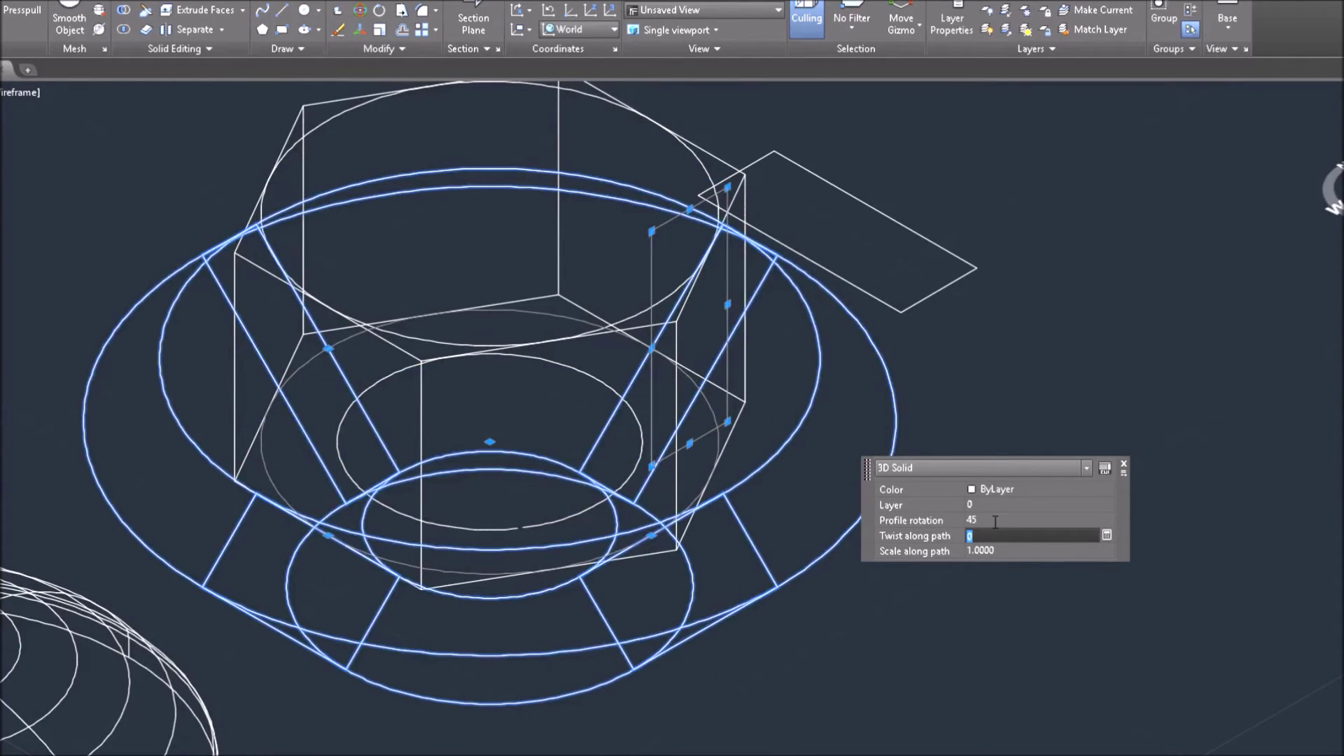
click(1123, 464)
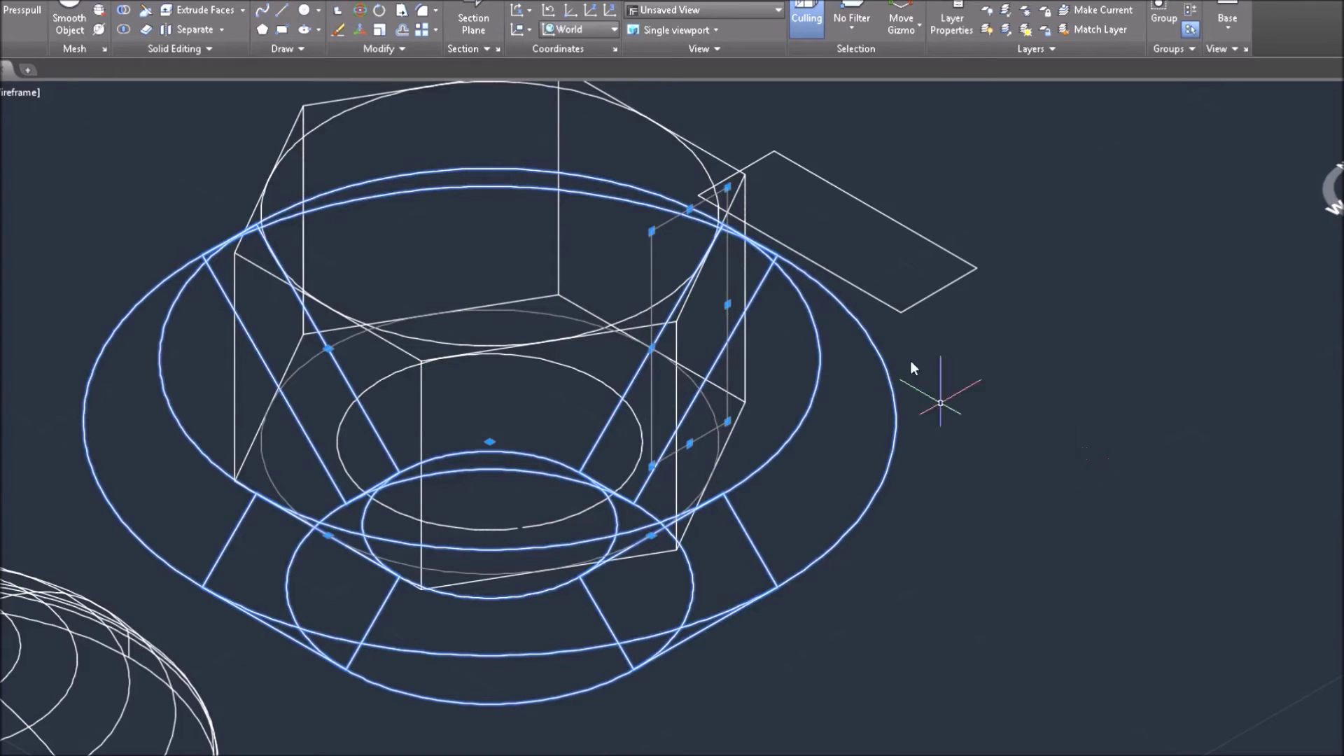
Step: Check the rotated ring around the hexagonal solid in the Realistic visual style and switch back to 2D Wireframe
click(17, 99)
click(51, 187)
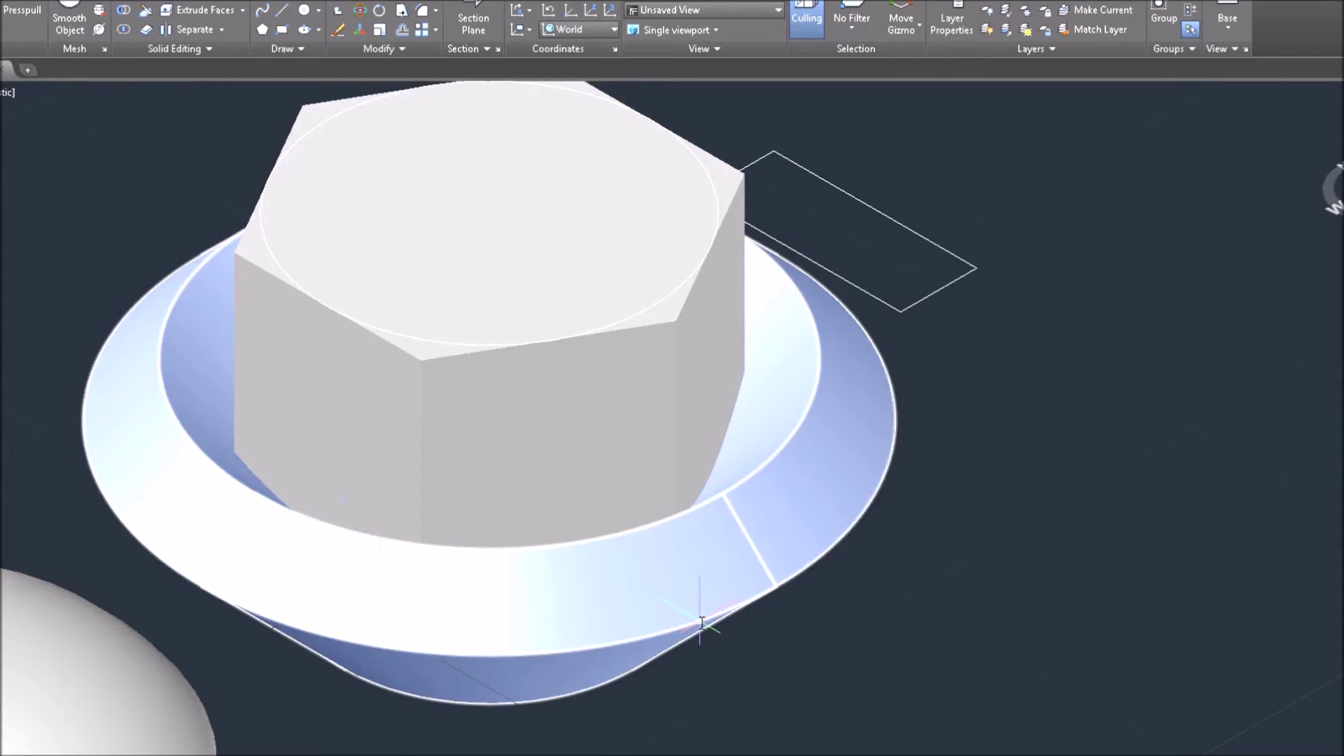
click(7, 94)
click(73, 134)
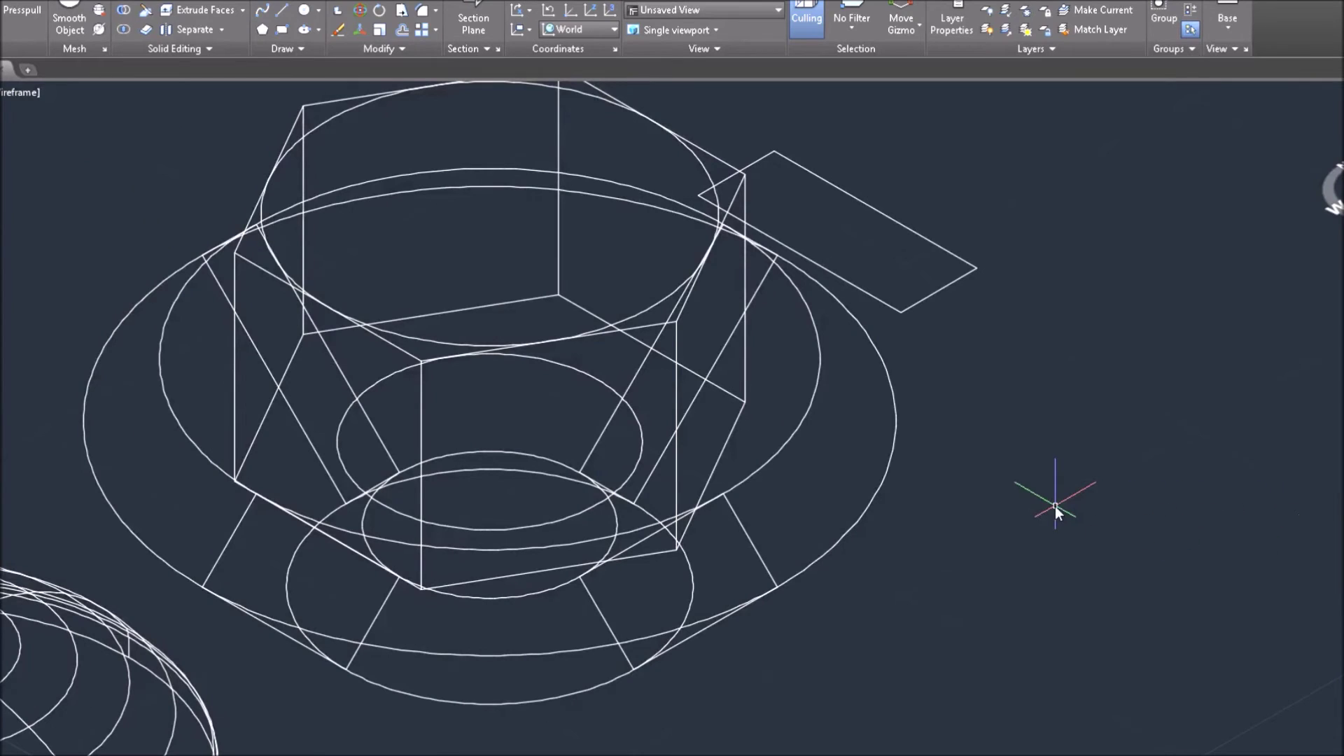
Step: Subtract the swept ring from the hexagonal solid to chamfer its lower corners
click(120, 12)
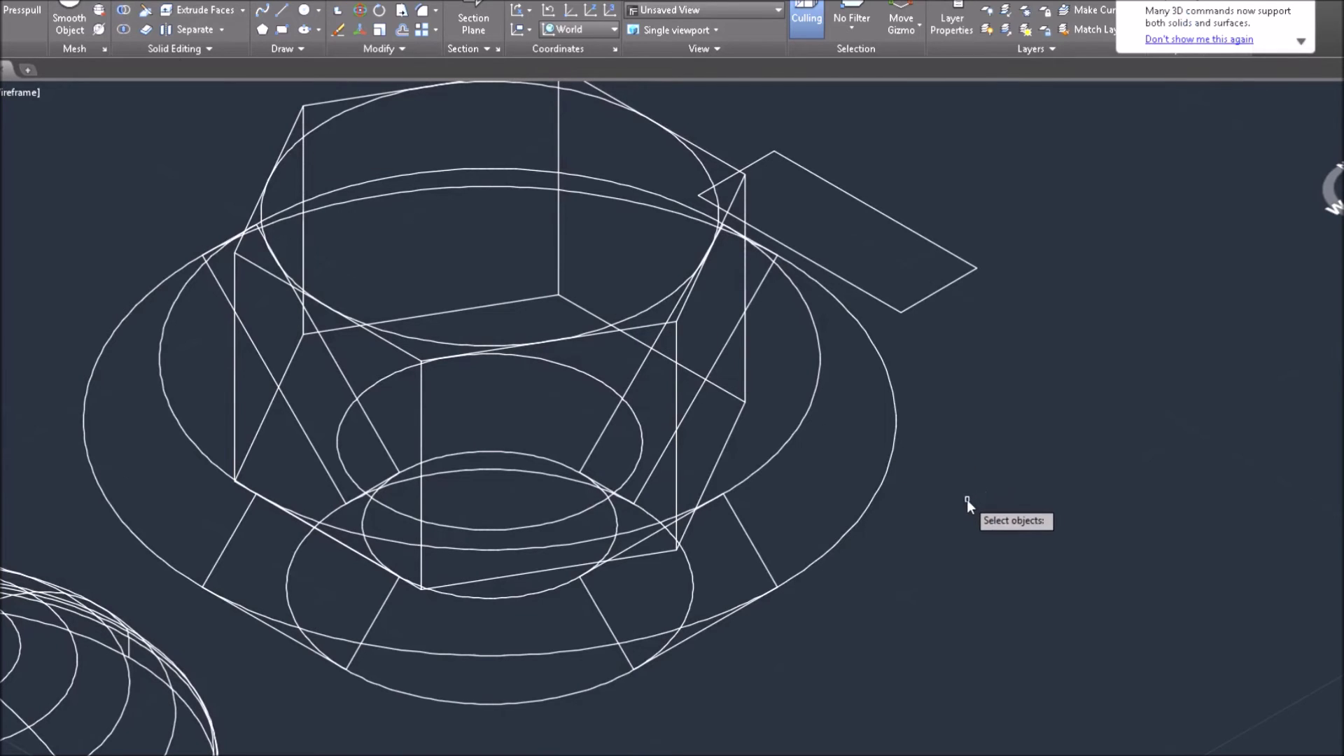
click(745, 390)
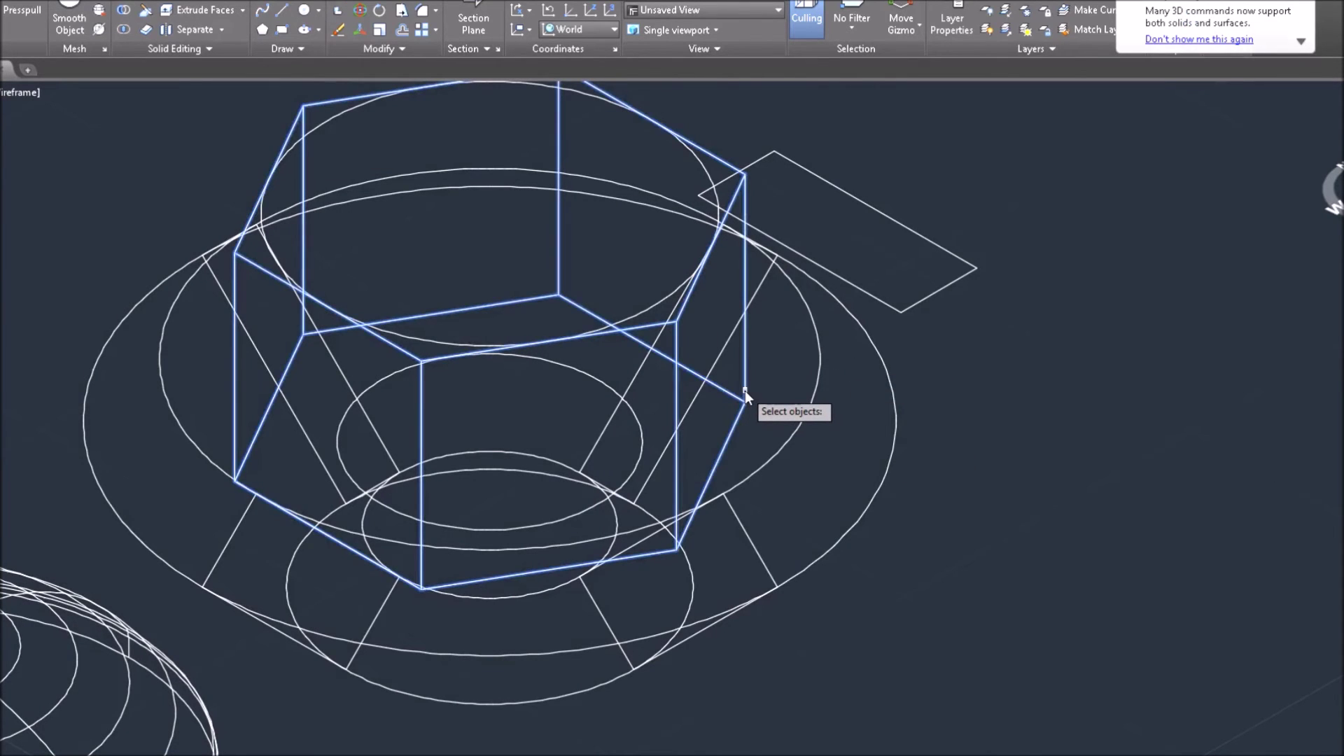
key(Return)
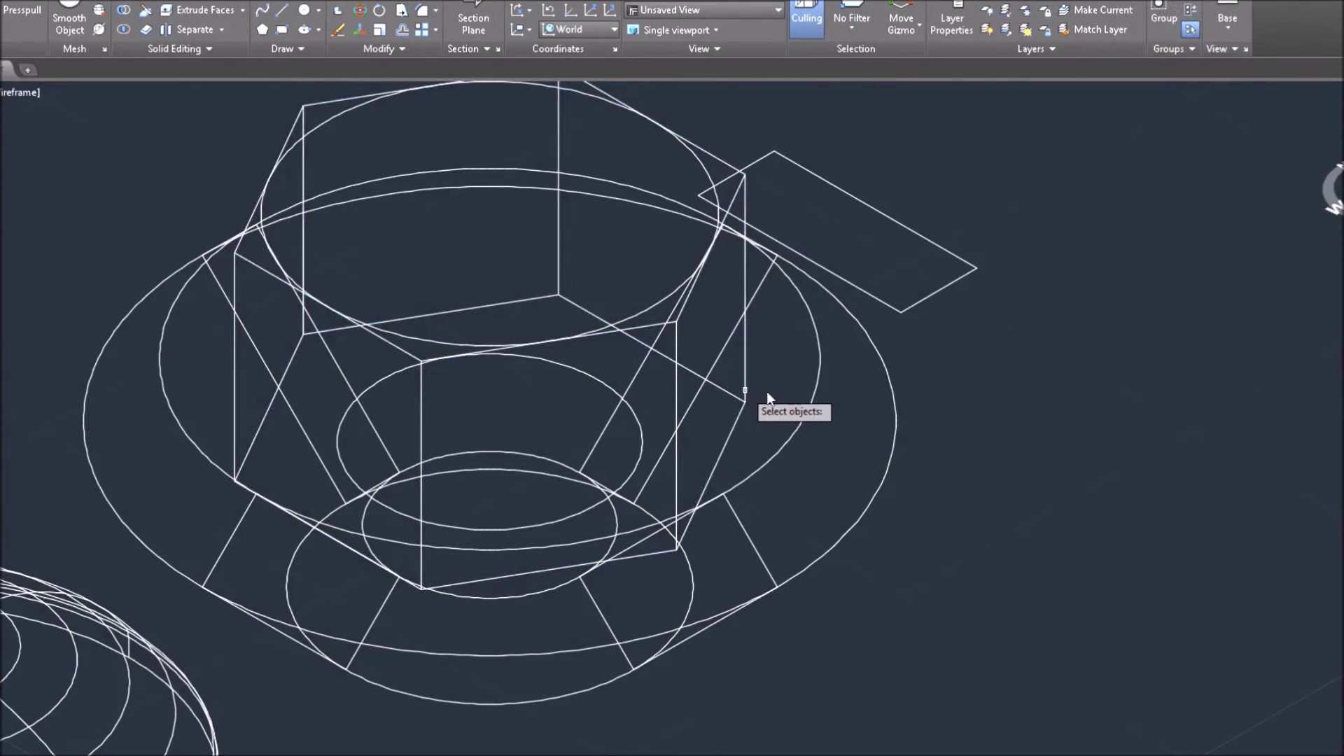
click(896, 443)
key(Return)
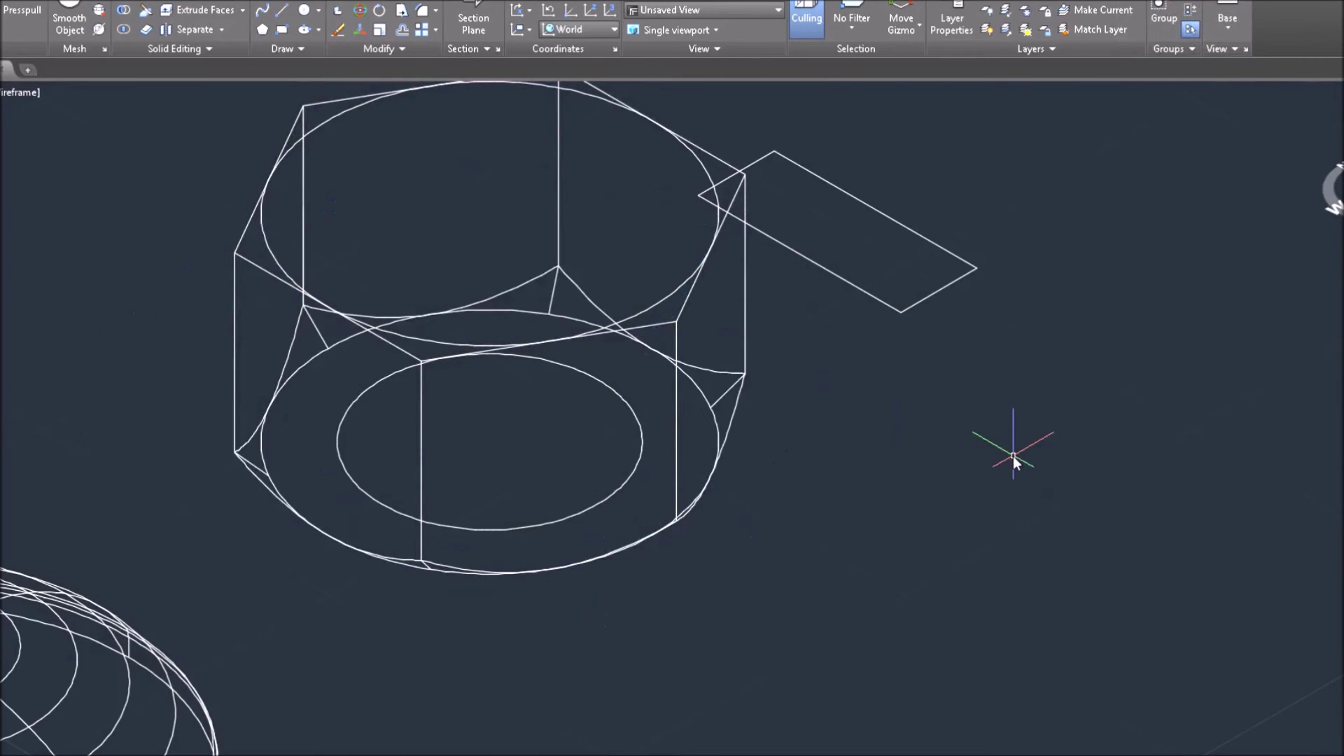
Step: Sweep the remaining rectangle along the hexagonal solid's upper circle, using the midpoint of the rectangle's inner short edge as base point
middle_drag(1012, 457, 1015, 544)
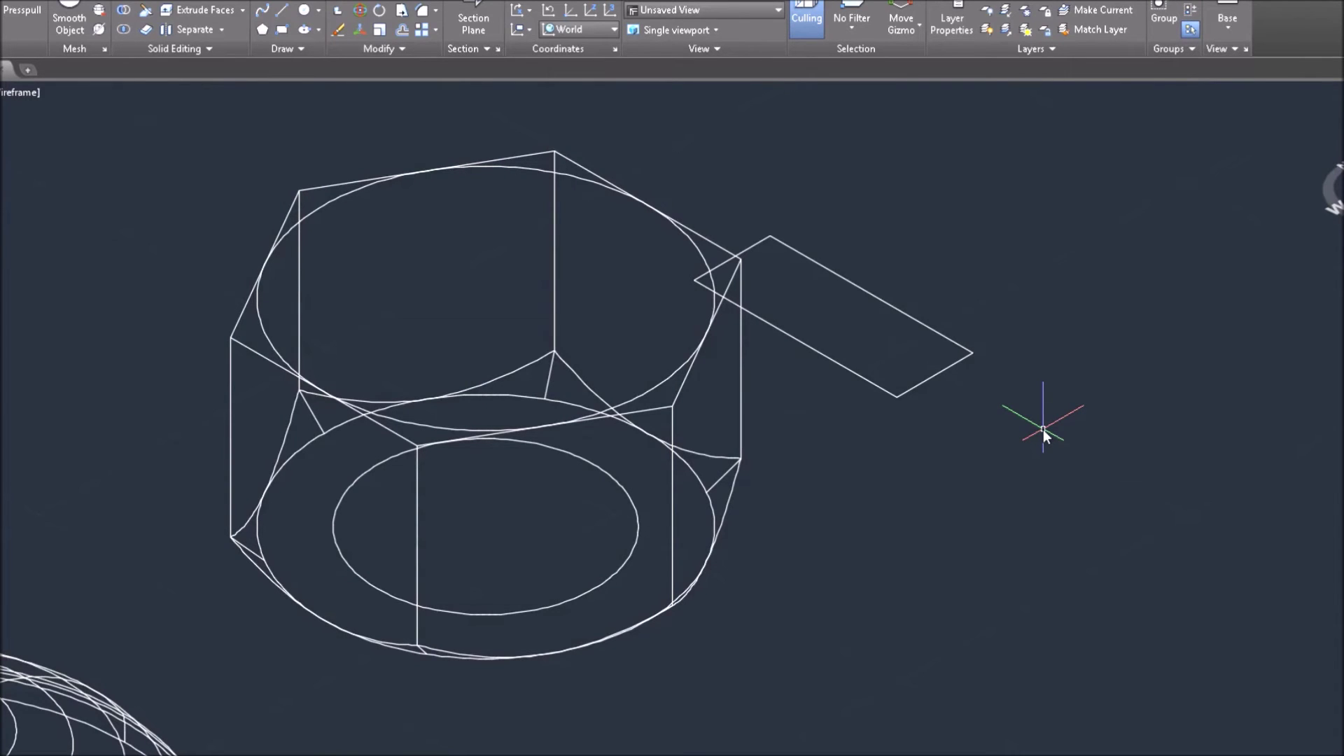
middle_drag(990, 446, 1048, 500)
click(1089, 345)
click(997, 534)
text(SWEEP)
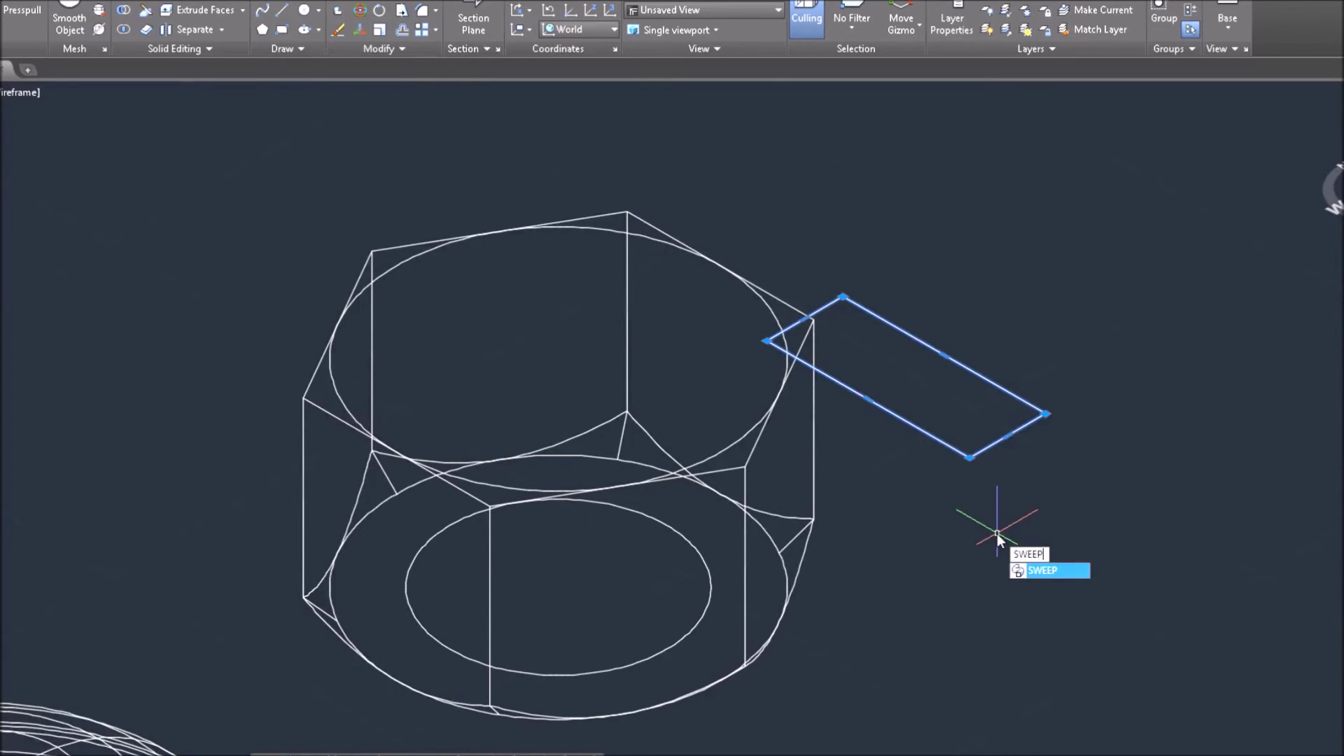
key(Return)
text(b)
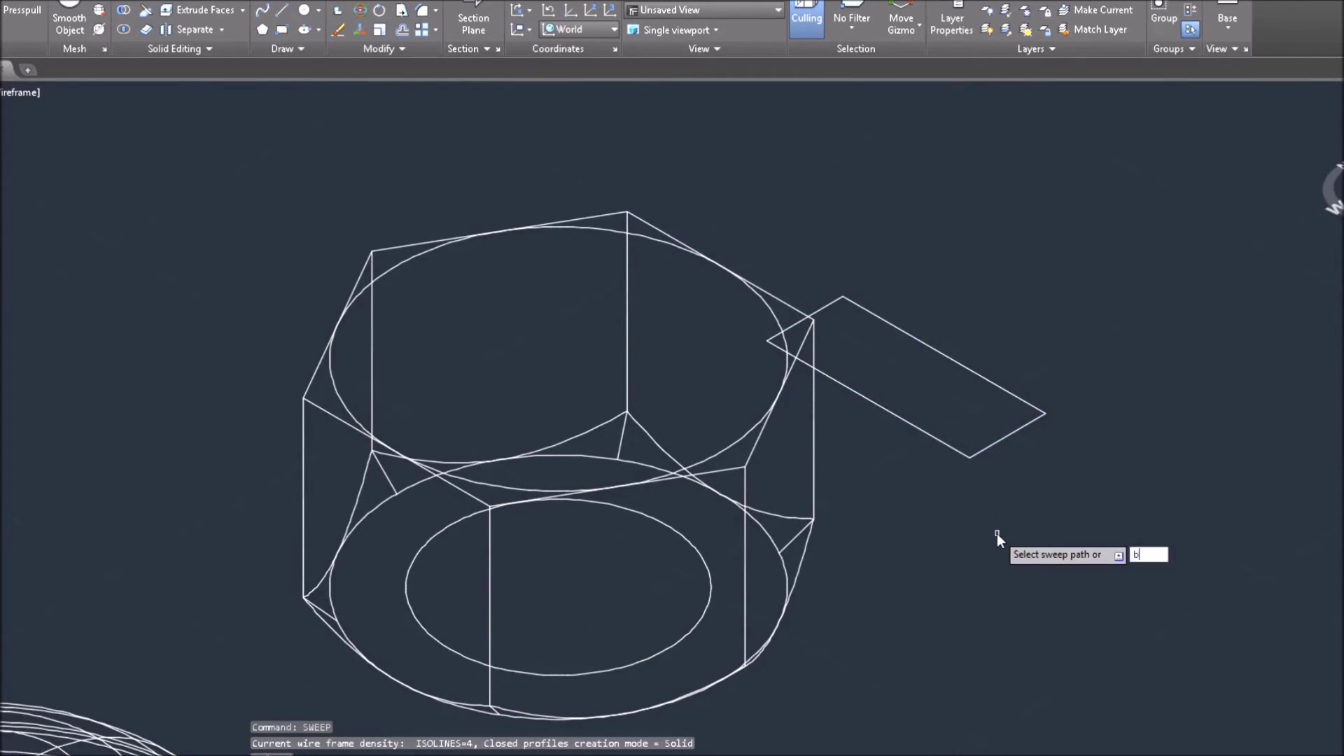
key(Return)
scroll(877, 333, up, 4)
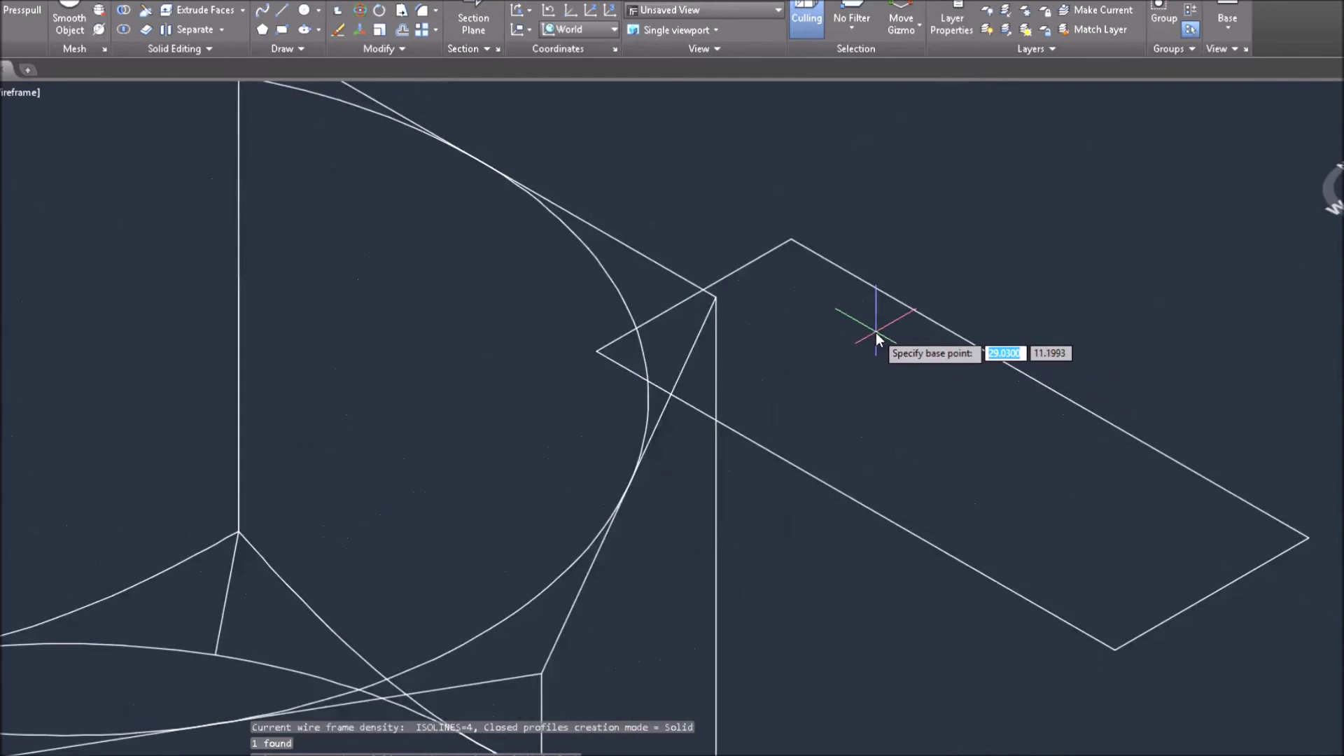
click(694, 294)
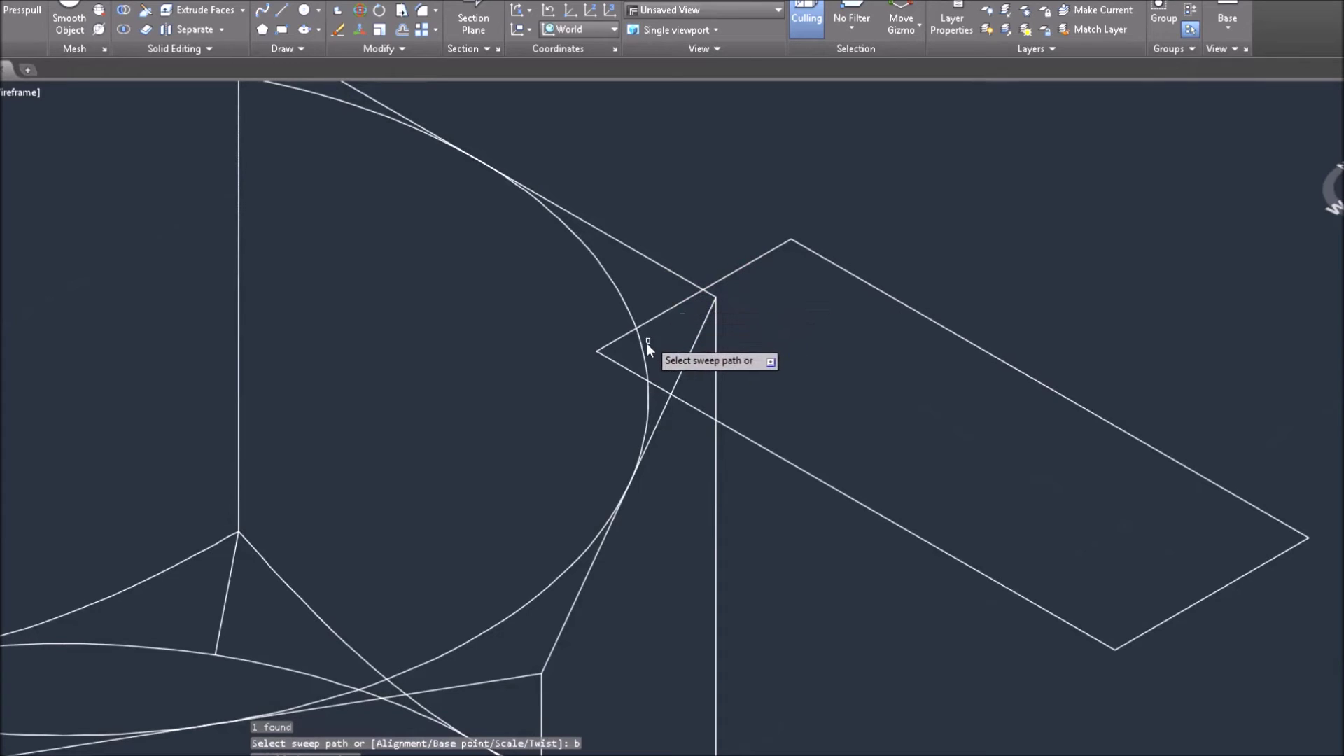
scroll(644, 350, down, 5)
middle_drag(854, 395, 930, 409)
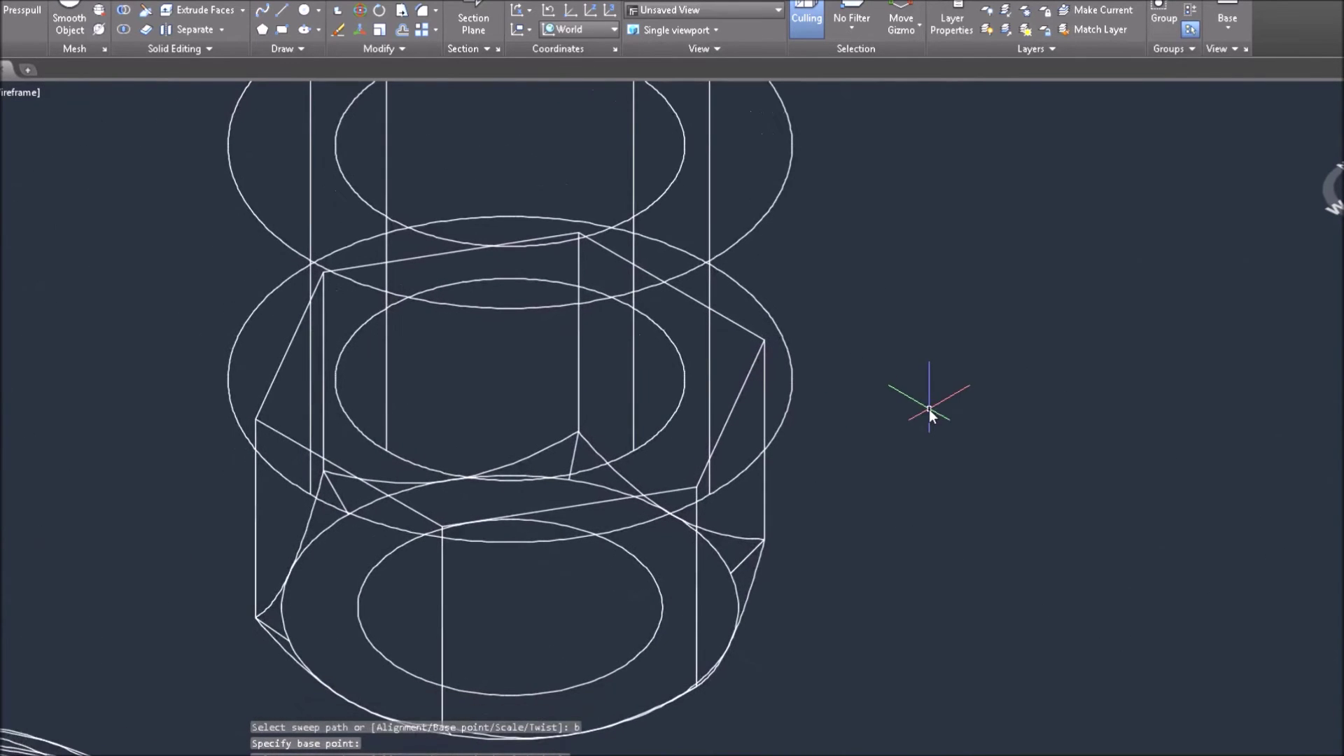
Step: Set the profile rotation of the upper swept ring to 45
click(796, 406)
click(787, 403)
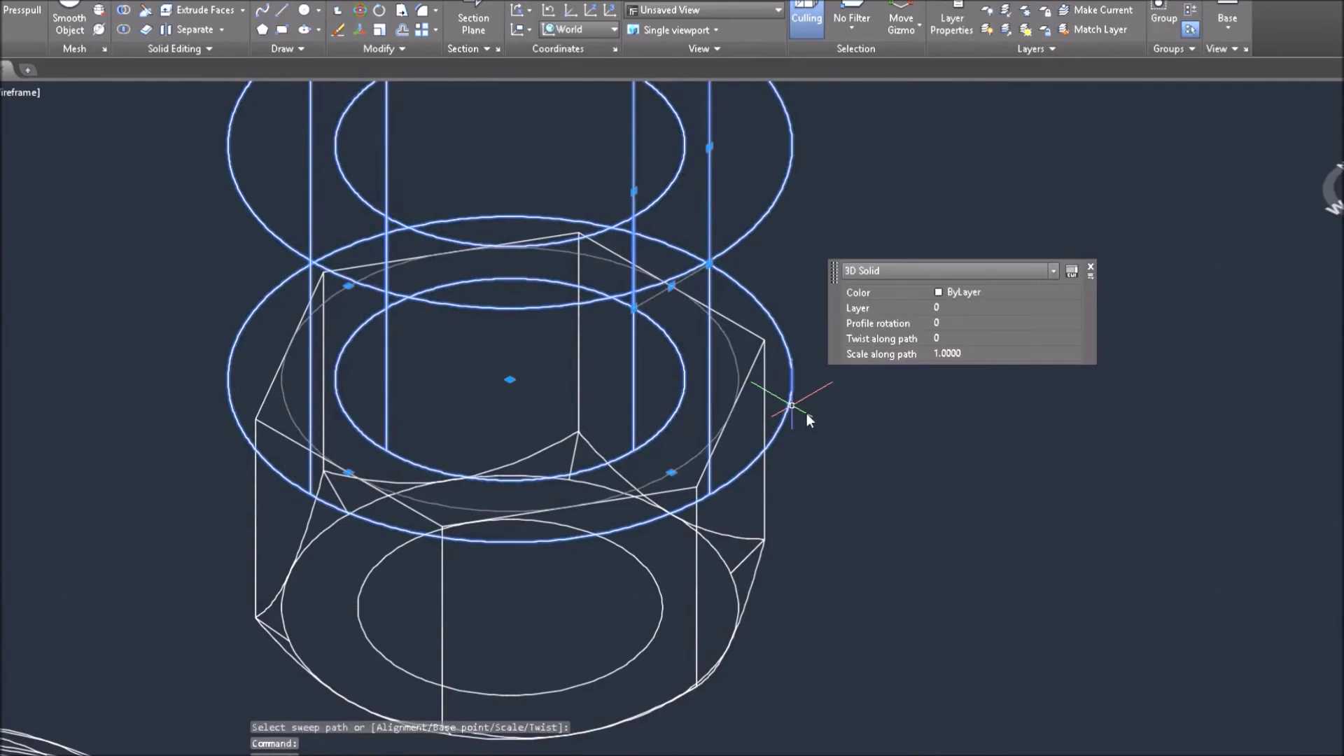
click(945, 319)
text(45)
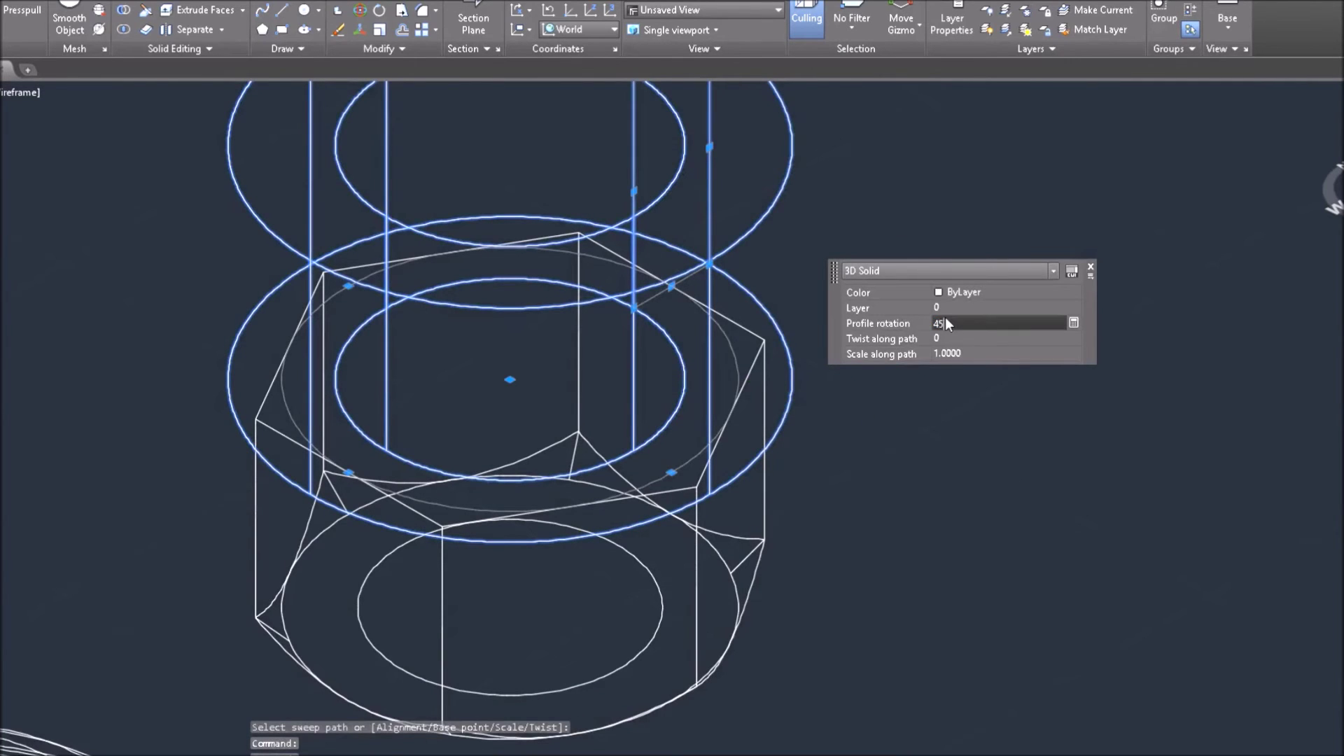
key(Tab)
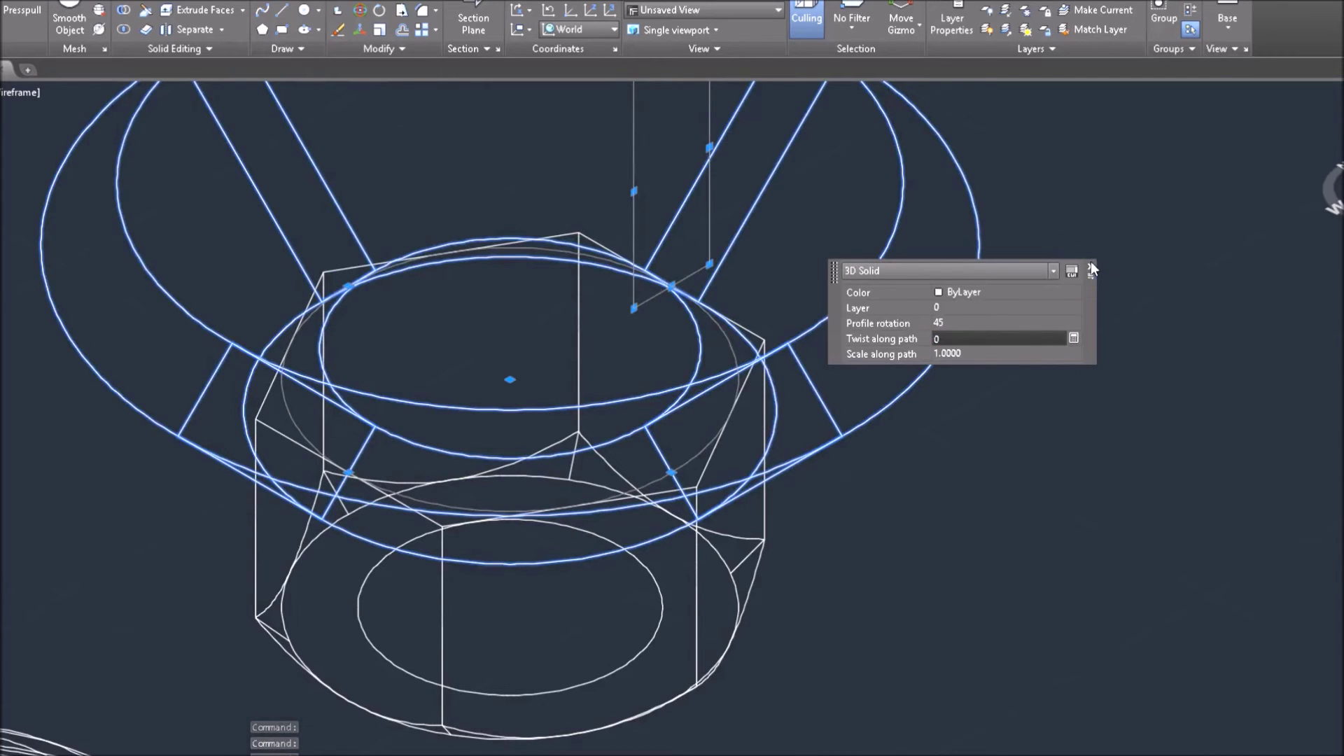
click(1090, 270)
Step: Subtract the rotated upper ring from the hexagonal solid to chamfer its upper corners
middle_drag(1082, 397, 1128, 422)
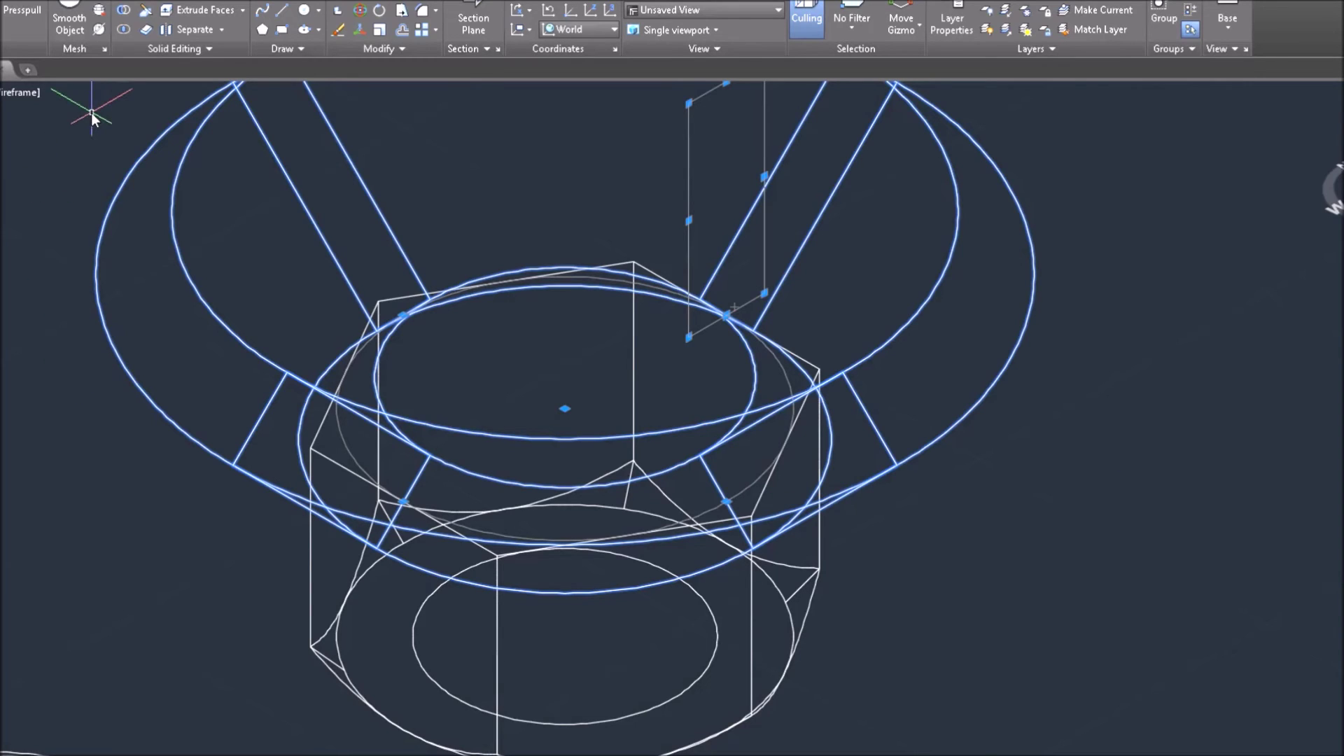
click(124, 13)
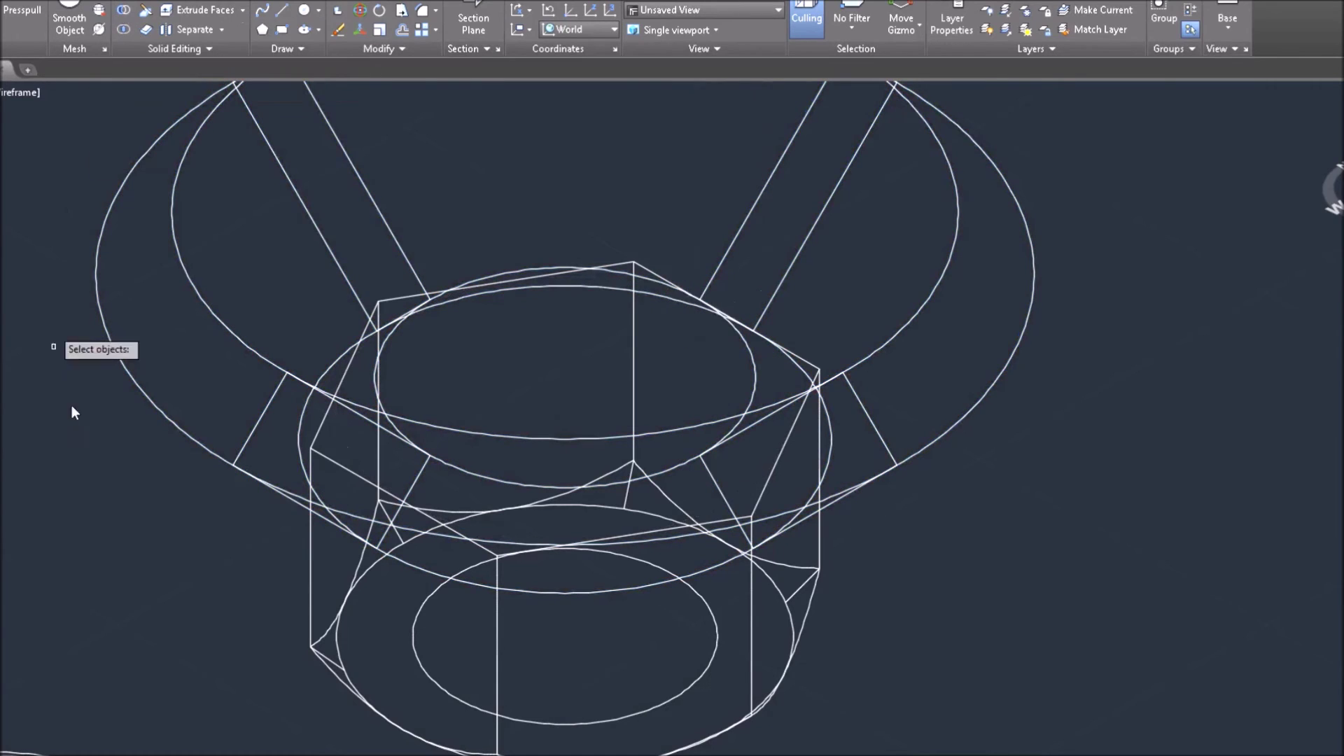
click(309, 568)
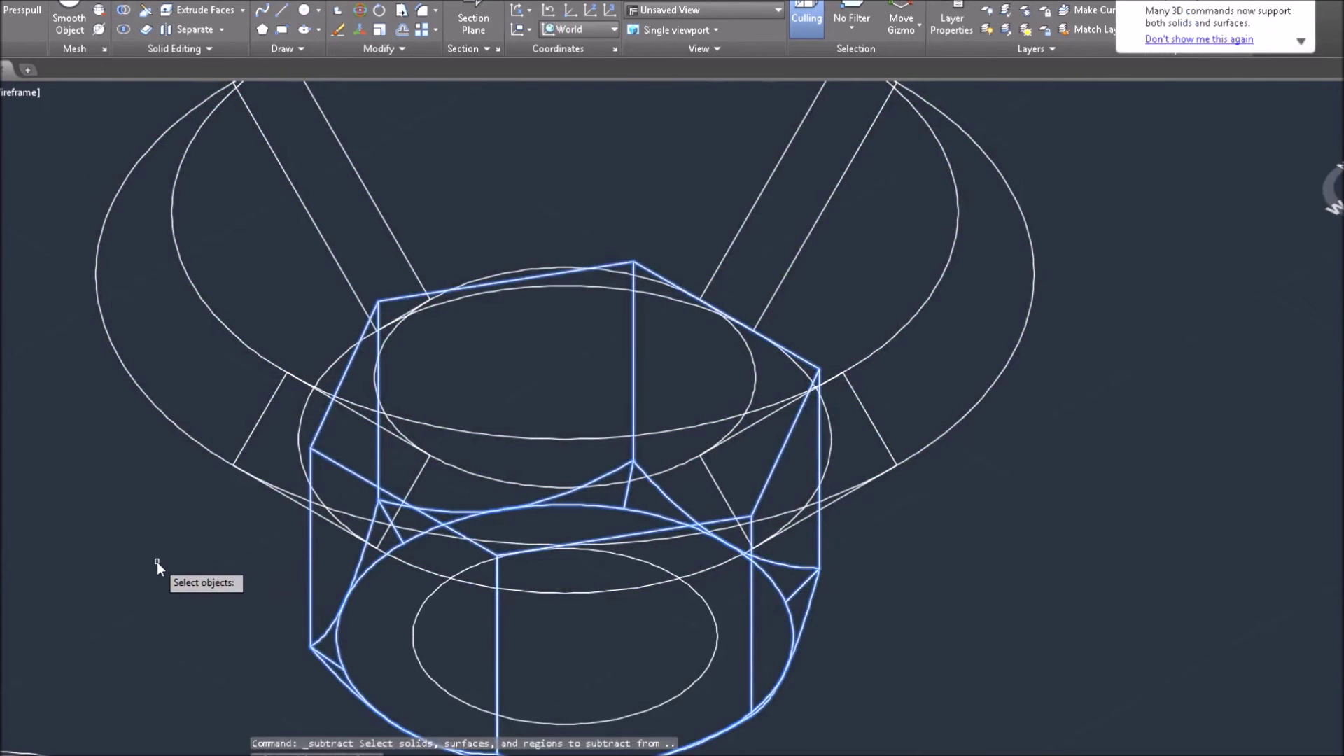
key(Return)
click(161, 413)
key(Return)
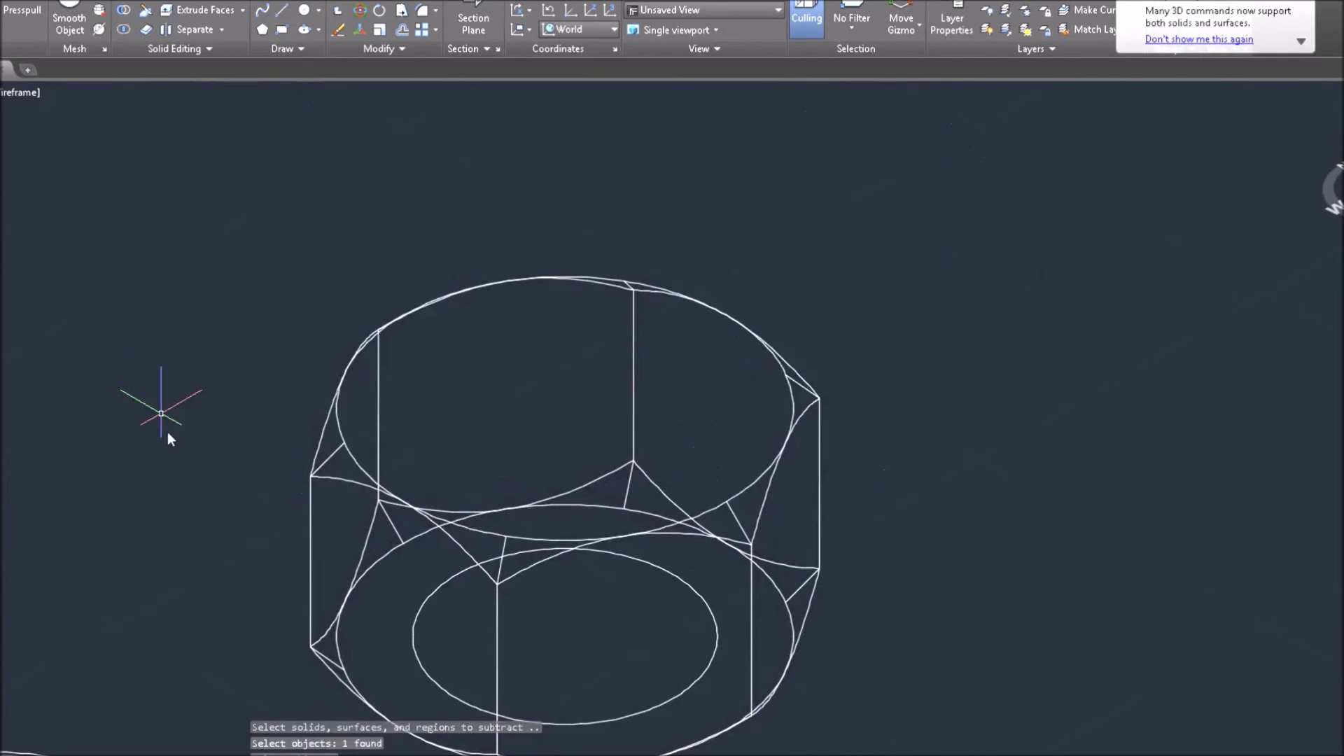
Step: Inspect the chamfered hexagonal solid and the dome in the Realistic visual style and return to 2D Wireframe
middle_drag(177, 468, 194, 405)
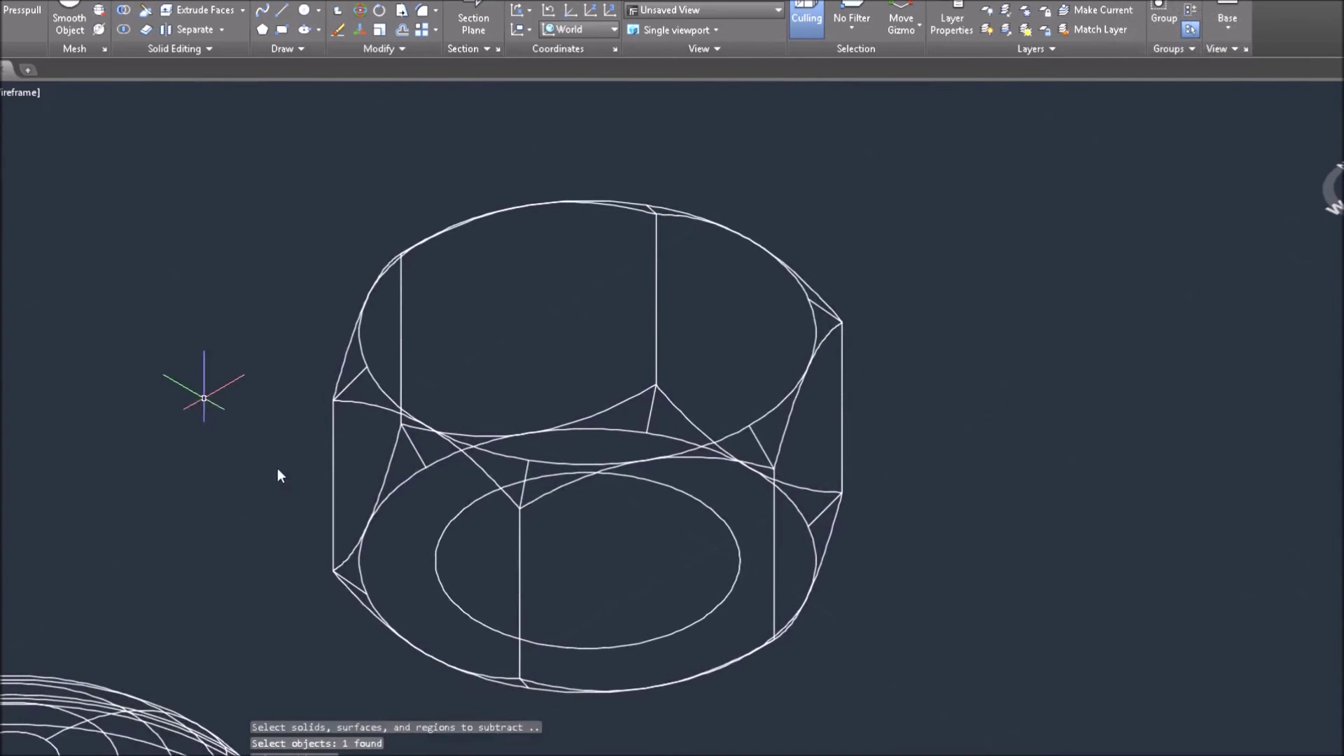
middle_drag(977, 533, 1230, 434)
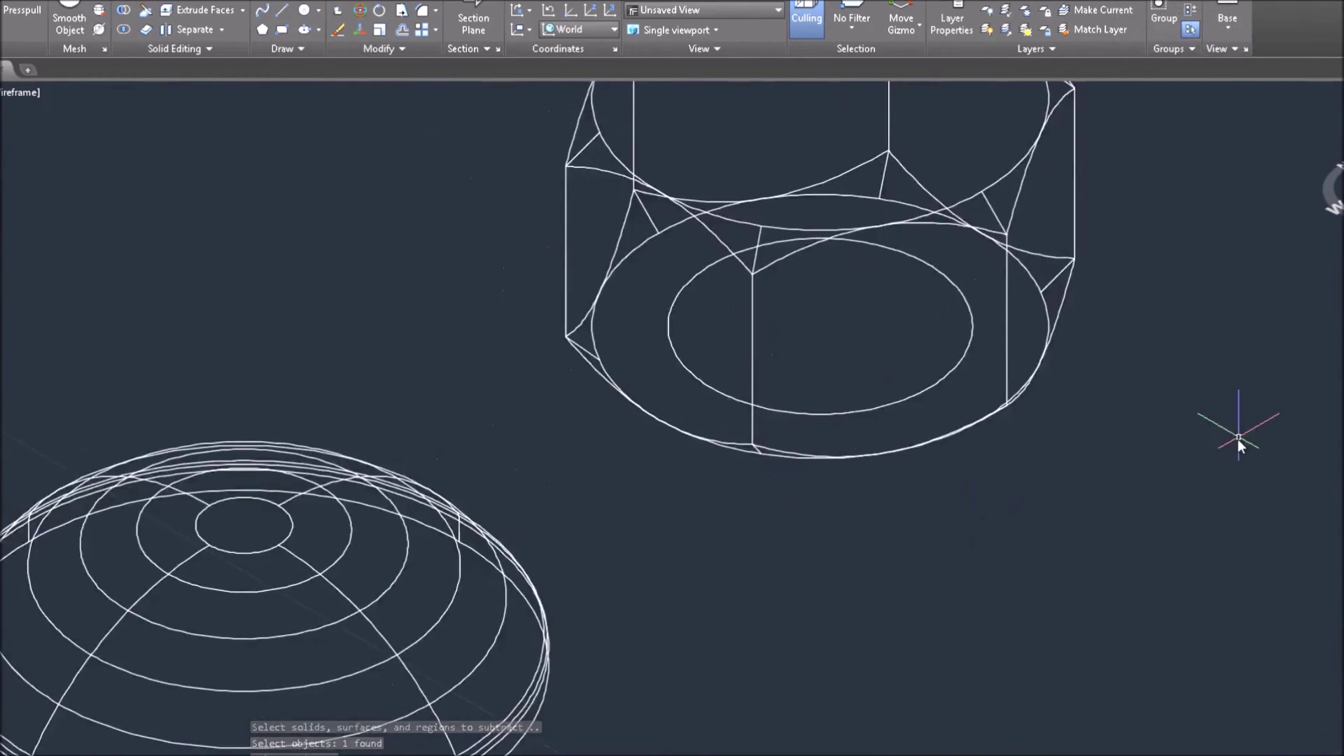
scroll(1061, 534, down, 5)
middle_drag(1066, 535, 862, 486)
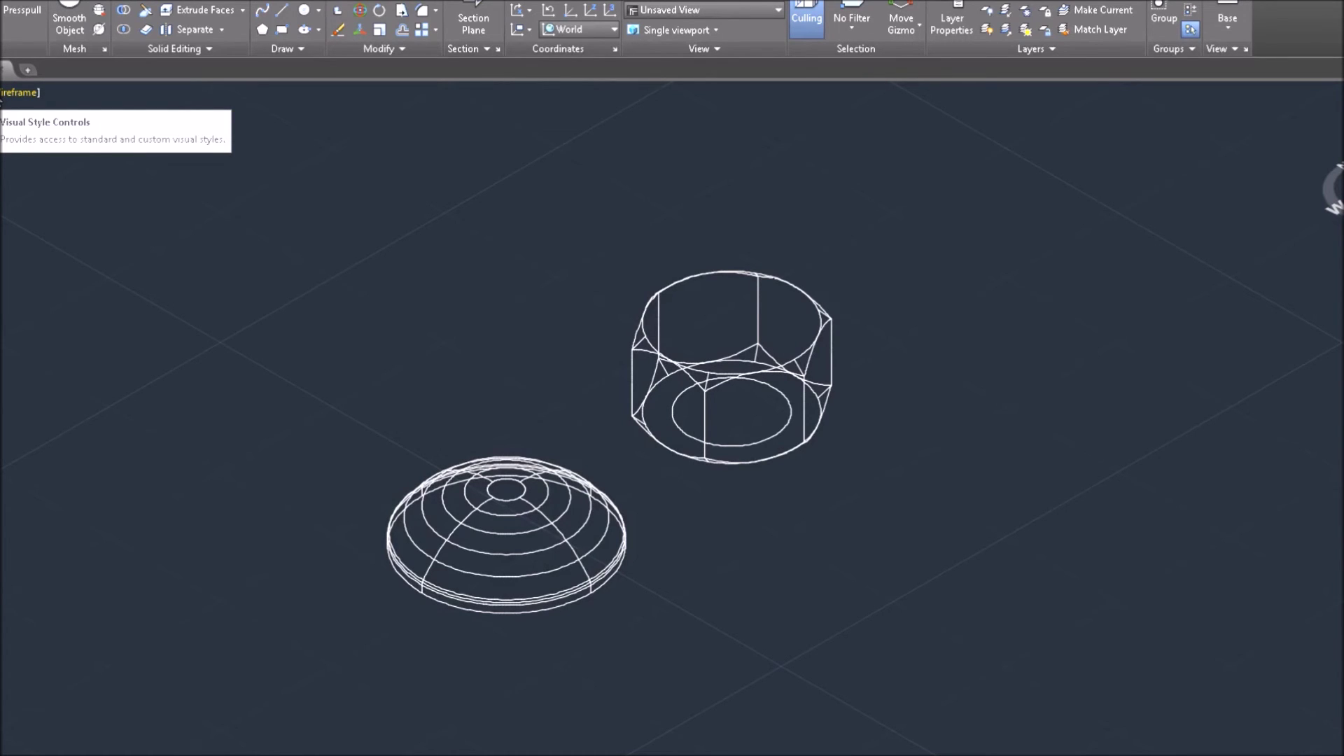
click(1, 95)
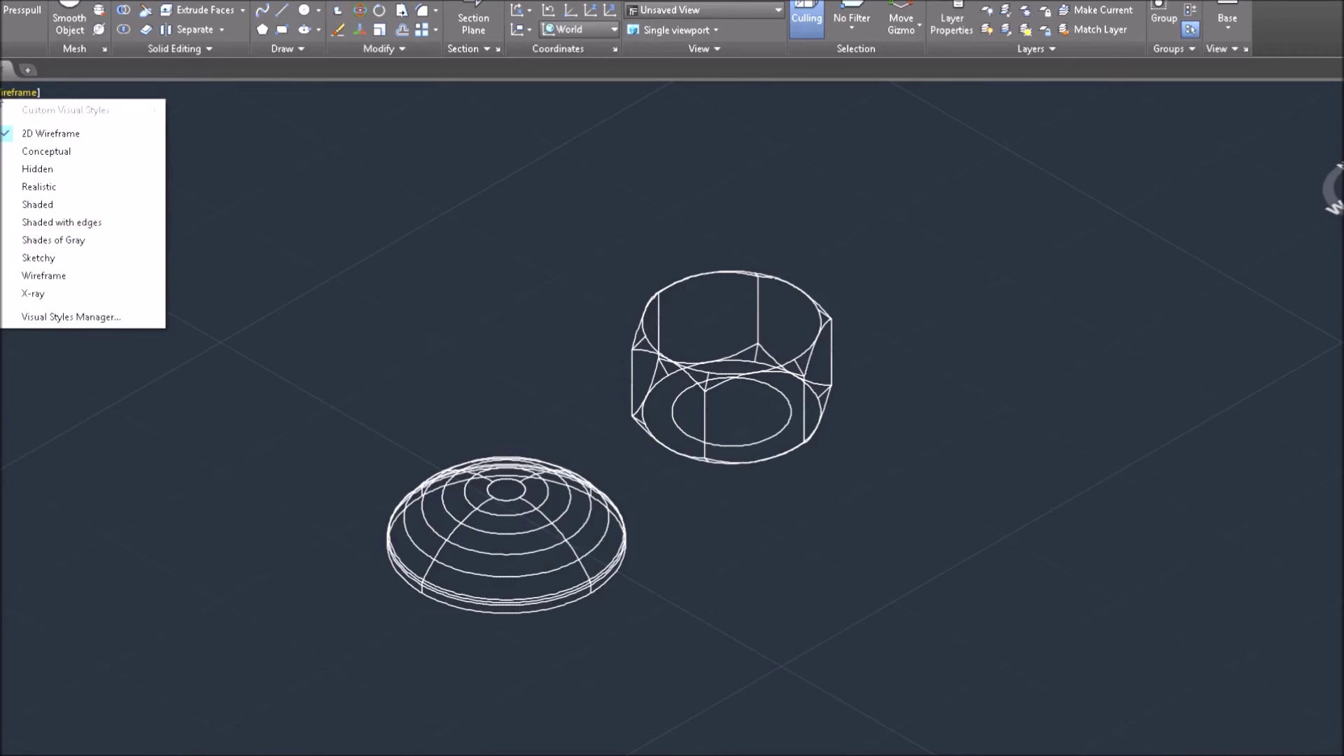
click(38, 187)
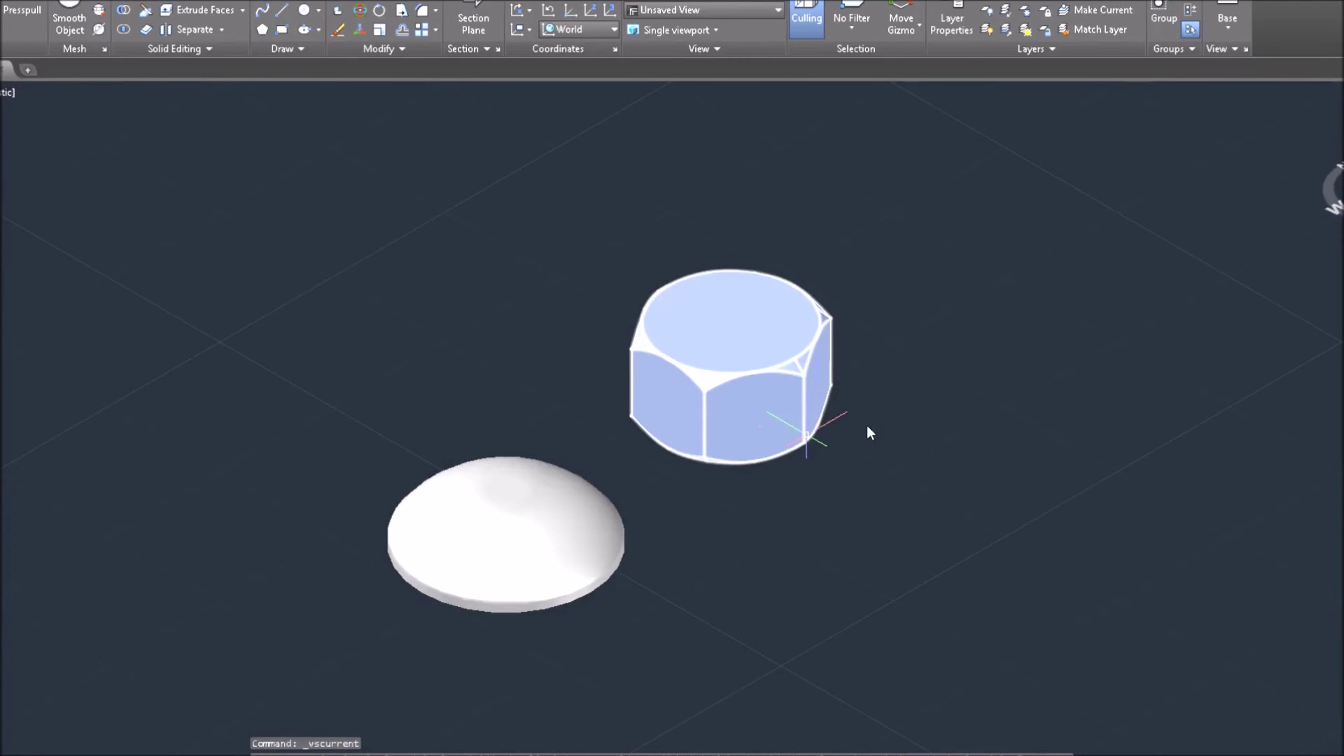
scroll(866, 369, up, 2)
middle_drag(866, 368, 1190, 318)
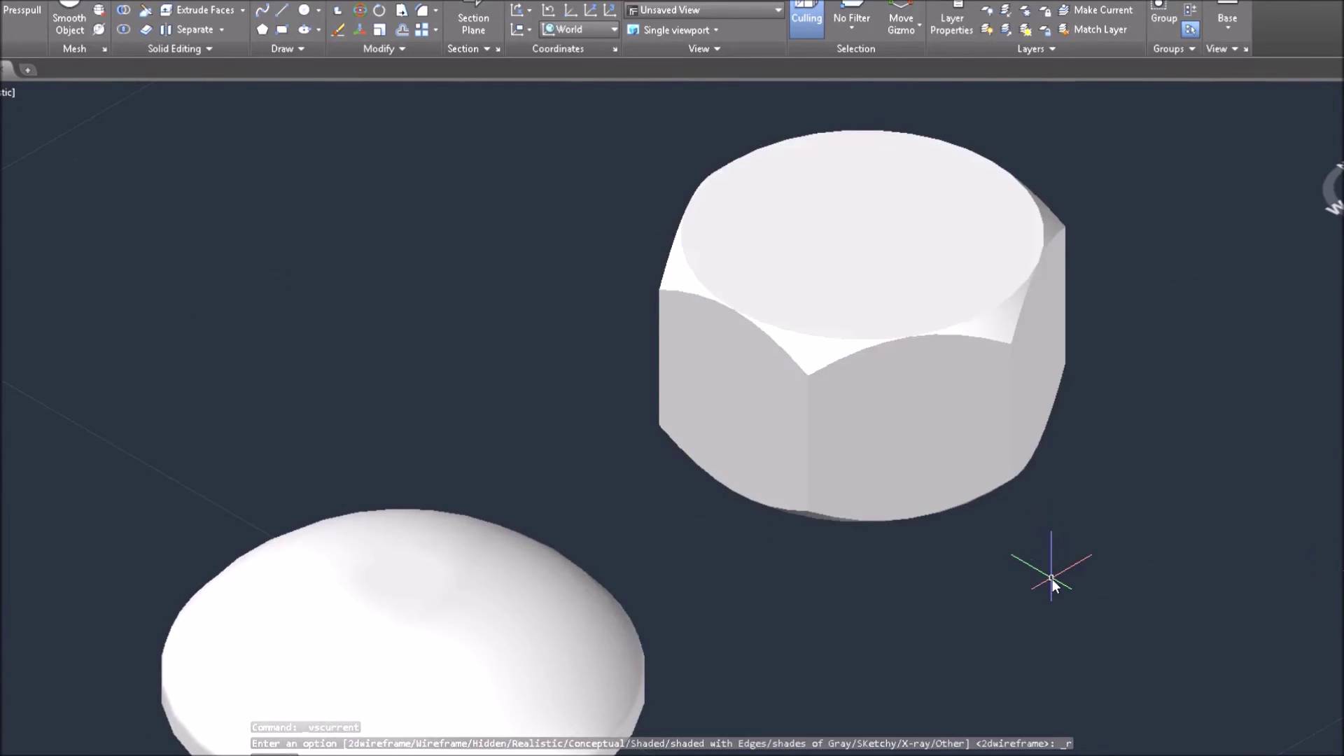
middle_drag(1057, 586, 1074, 486)
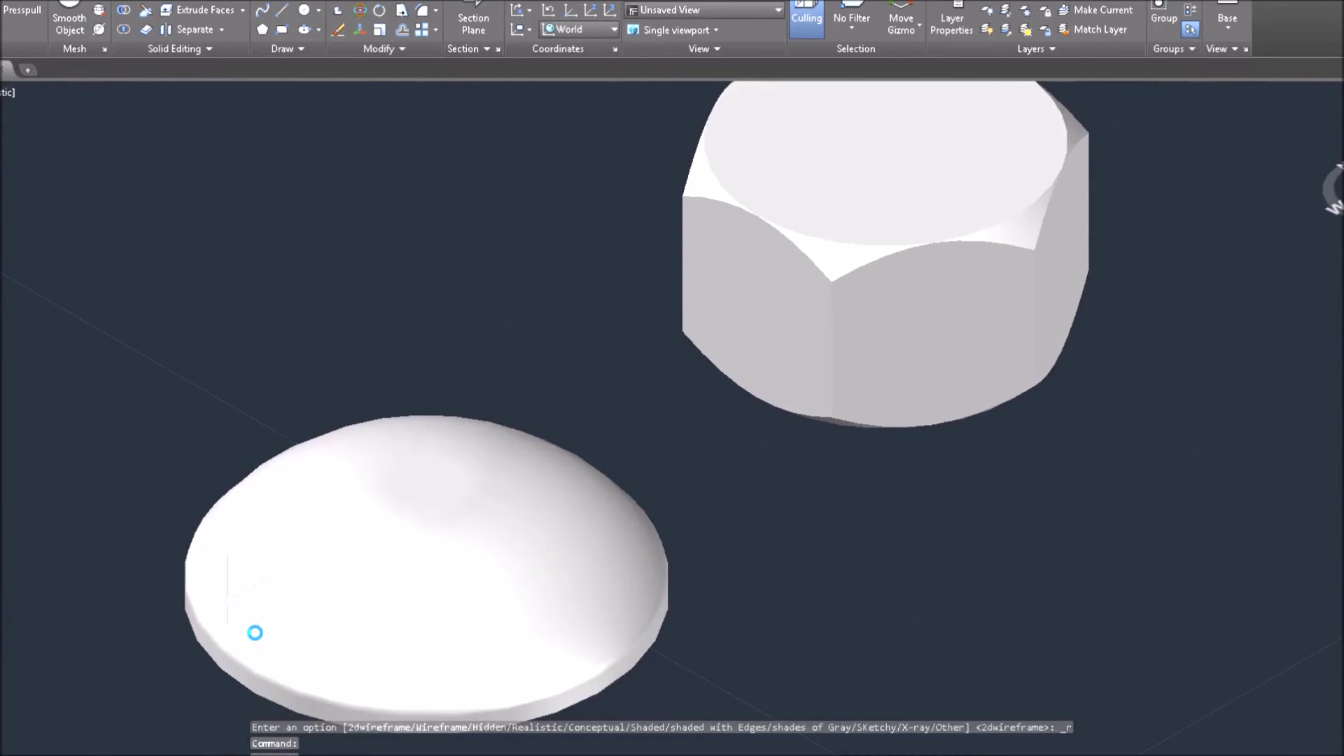
middle_drag(1011, 526, 1011, 569)
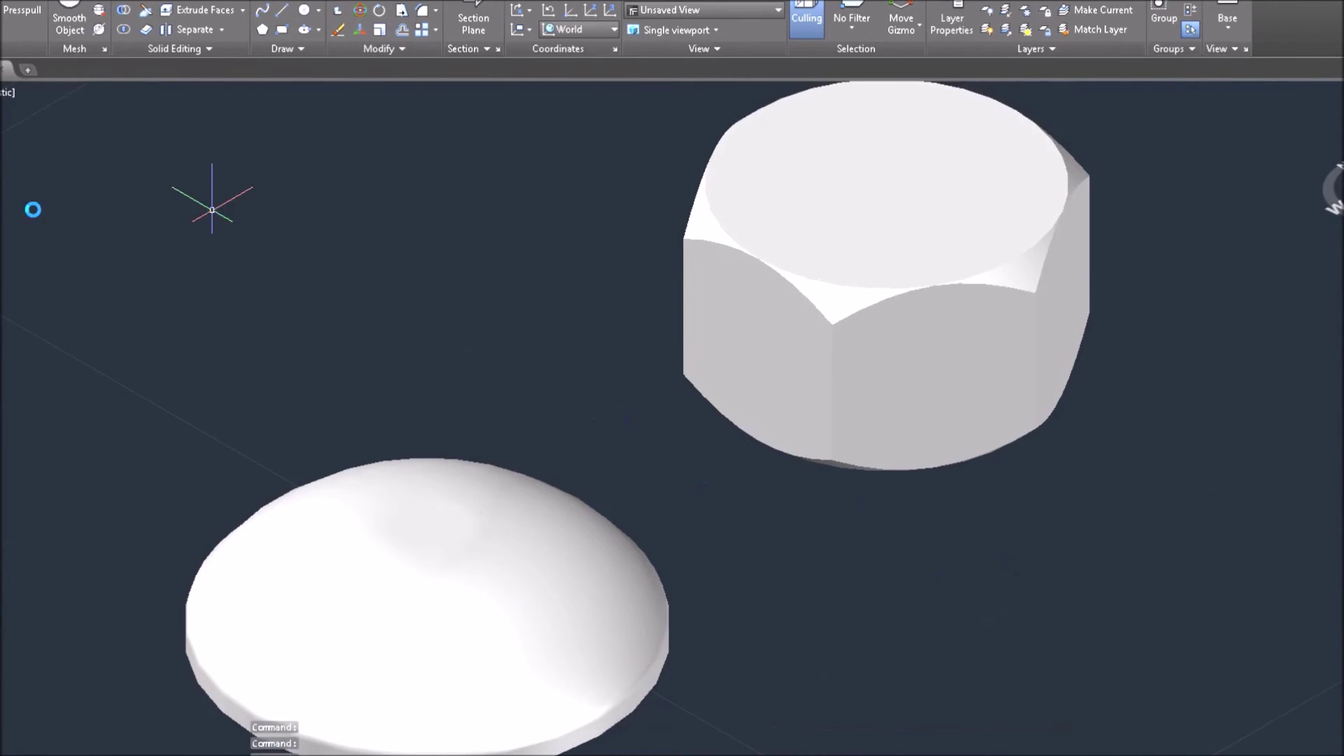
click(6, 93)
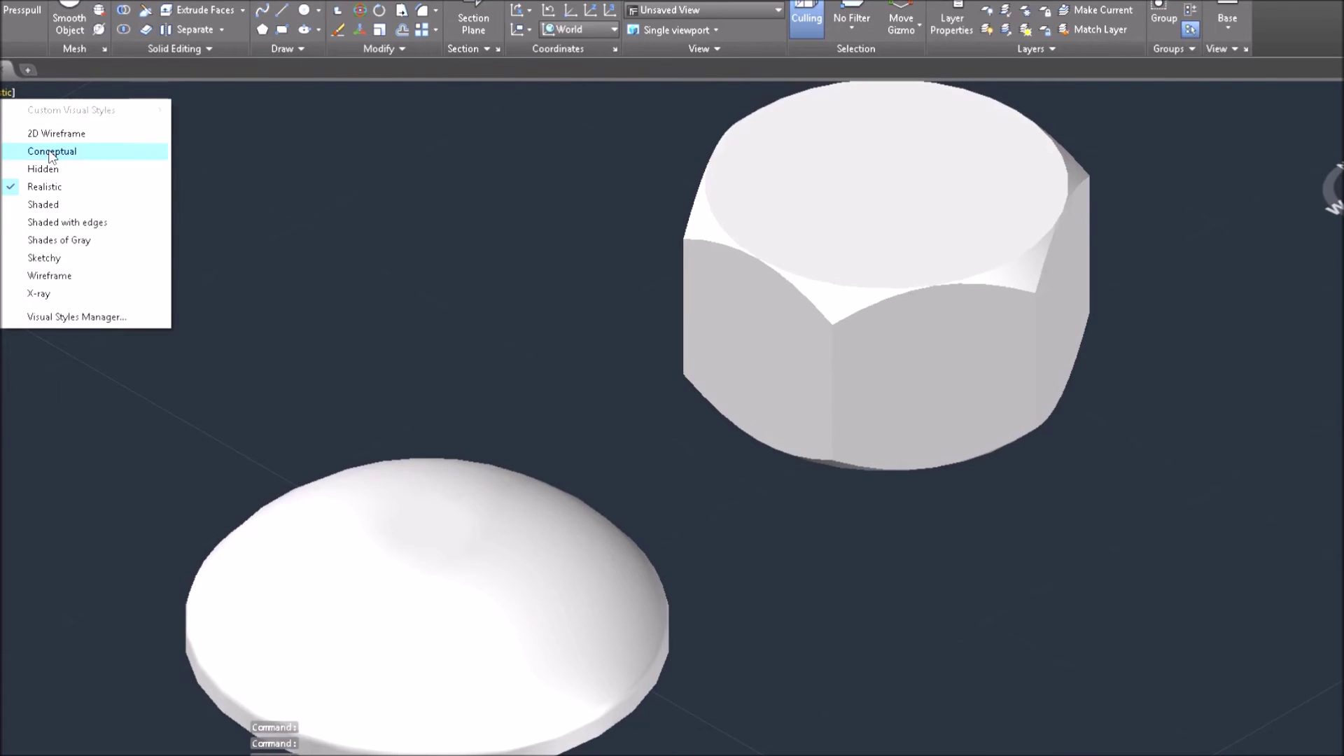
click(43, 132)
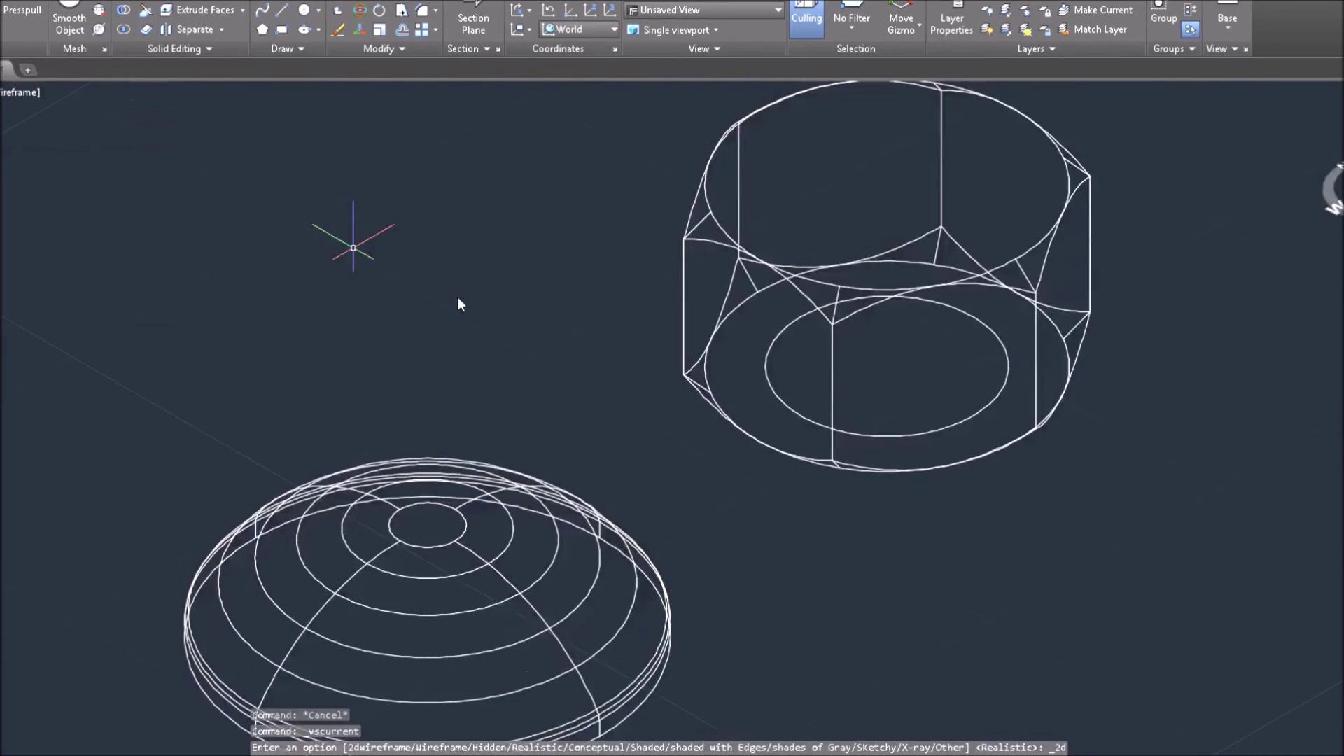
Step: Move the domed solid from the center of its bottom circle to the center of the hexagonal solid's bottom face
click(1163, 231)
click(1150, 481)
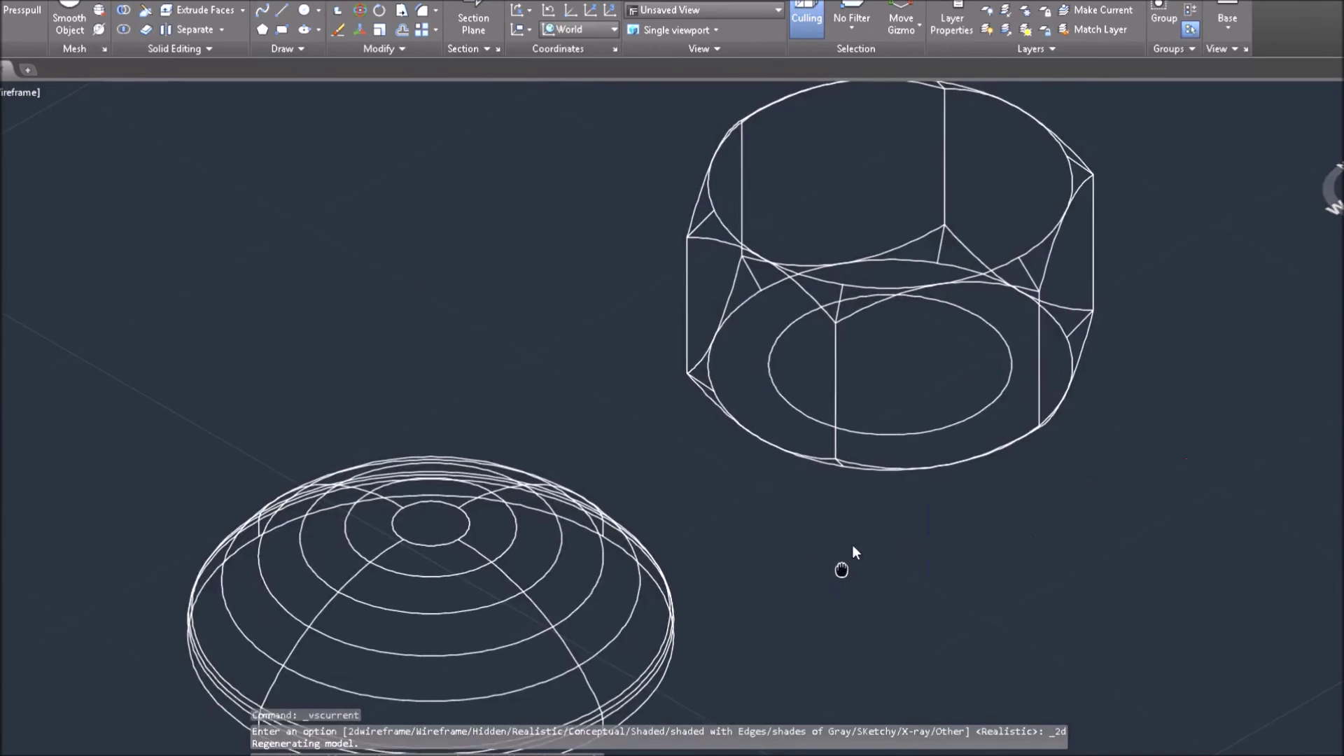
middle_drag(843, 577, 883, 463)
click(786, 437)
click(241, 598)
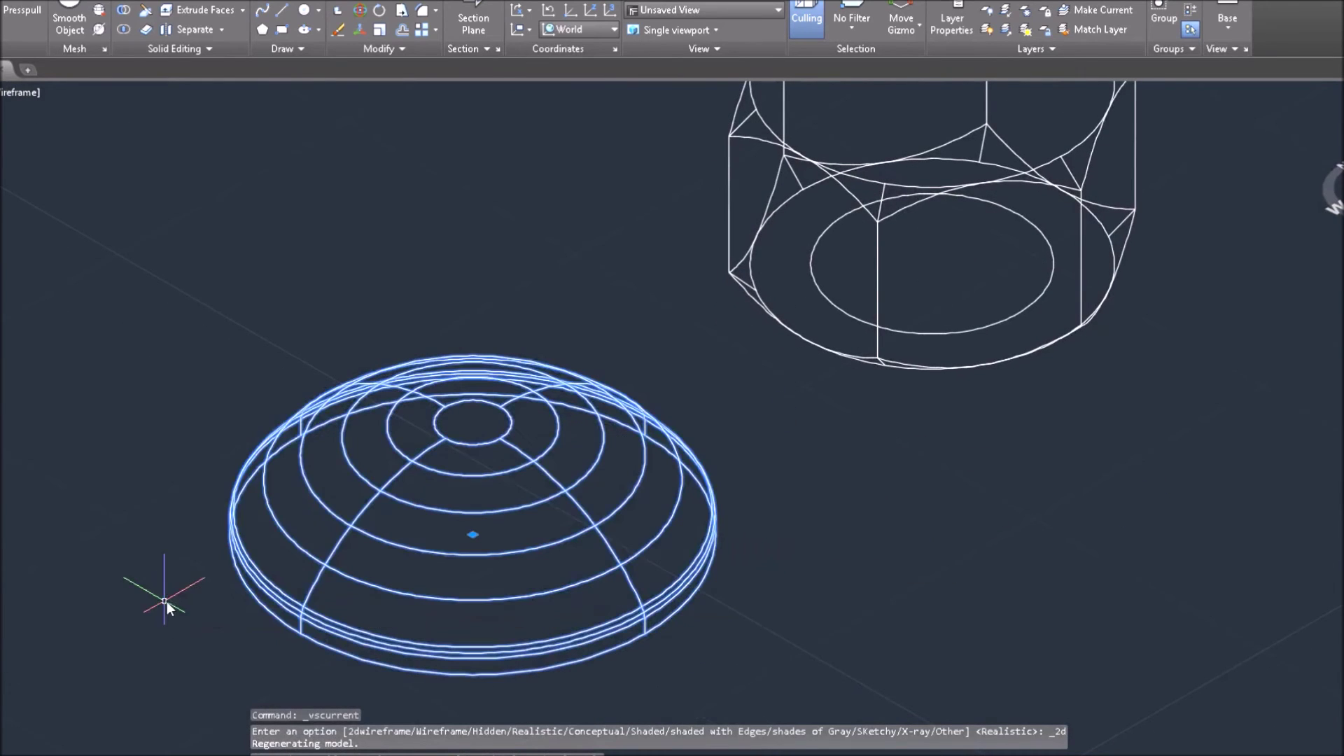
right_click(164, 602)
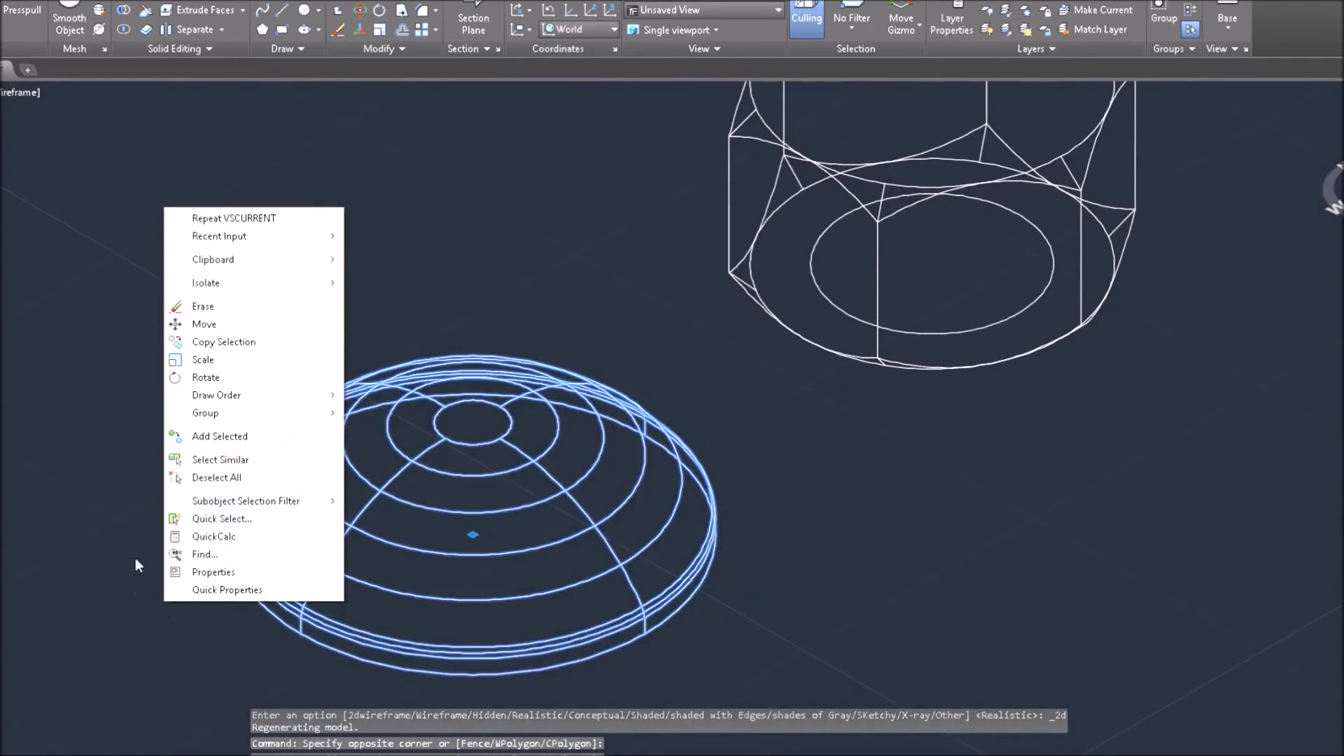
click(203, 324)
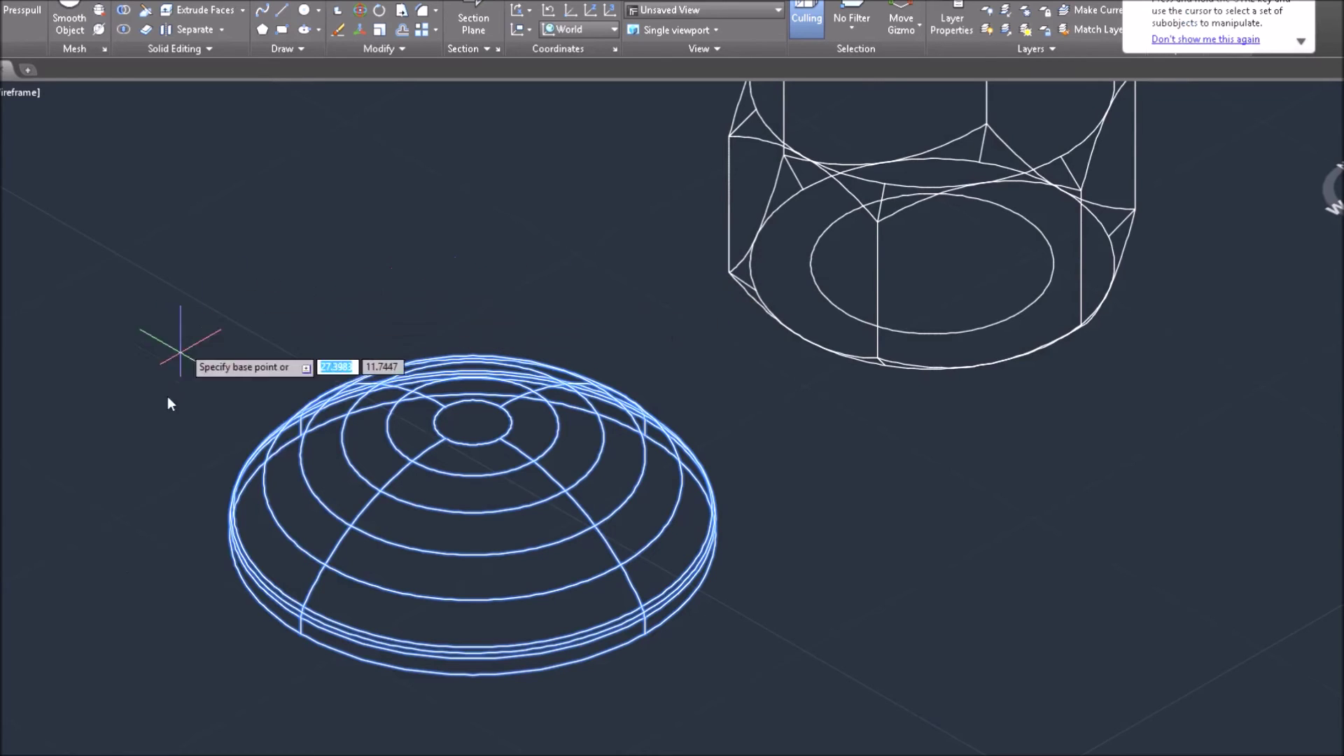
scroll(254, 710, up, 5)
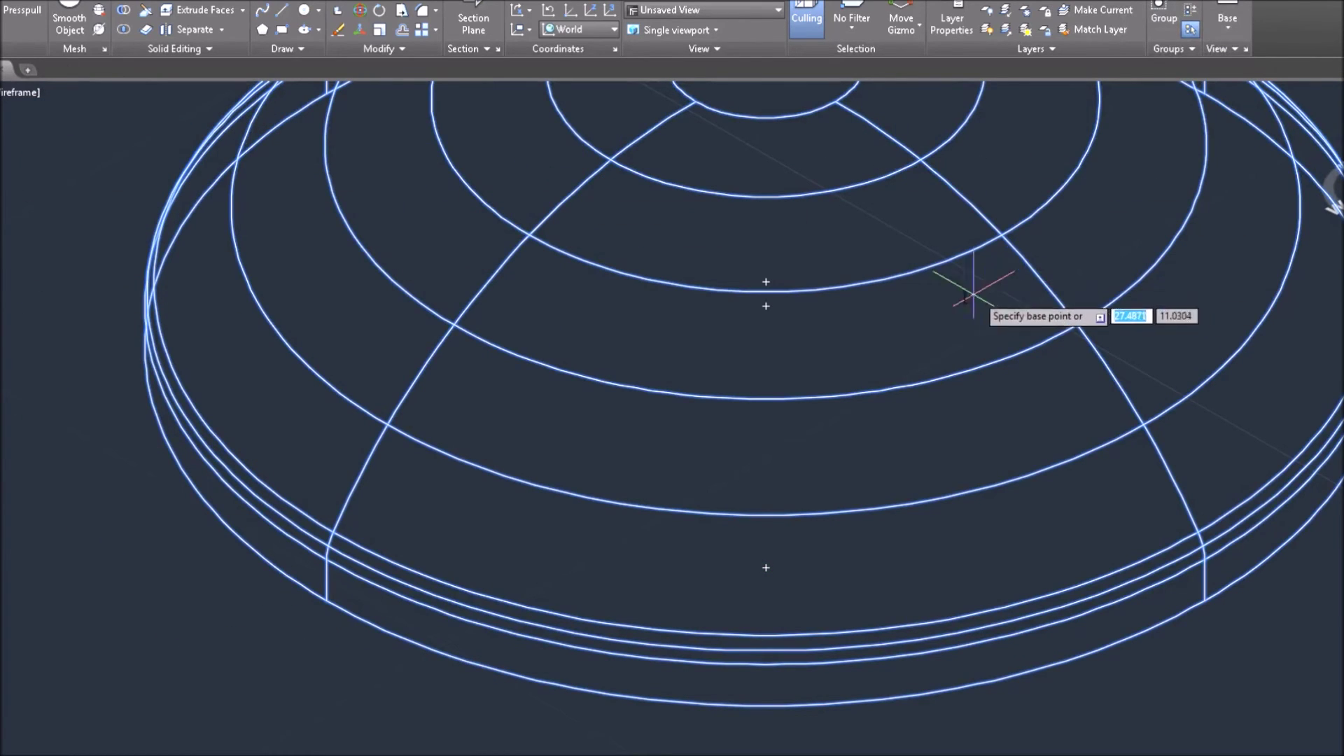
scroll(23, 356, down, 3)
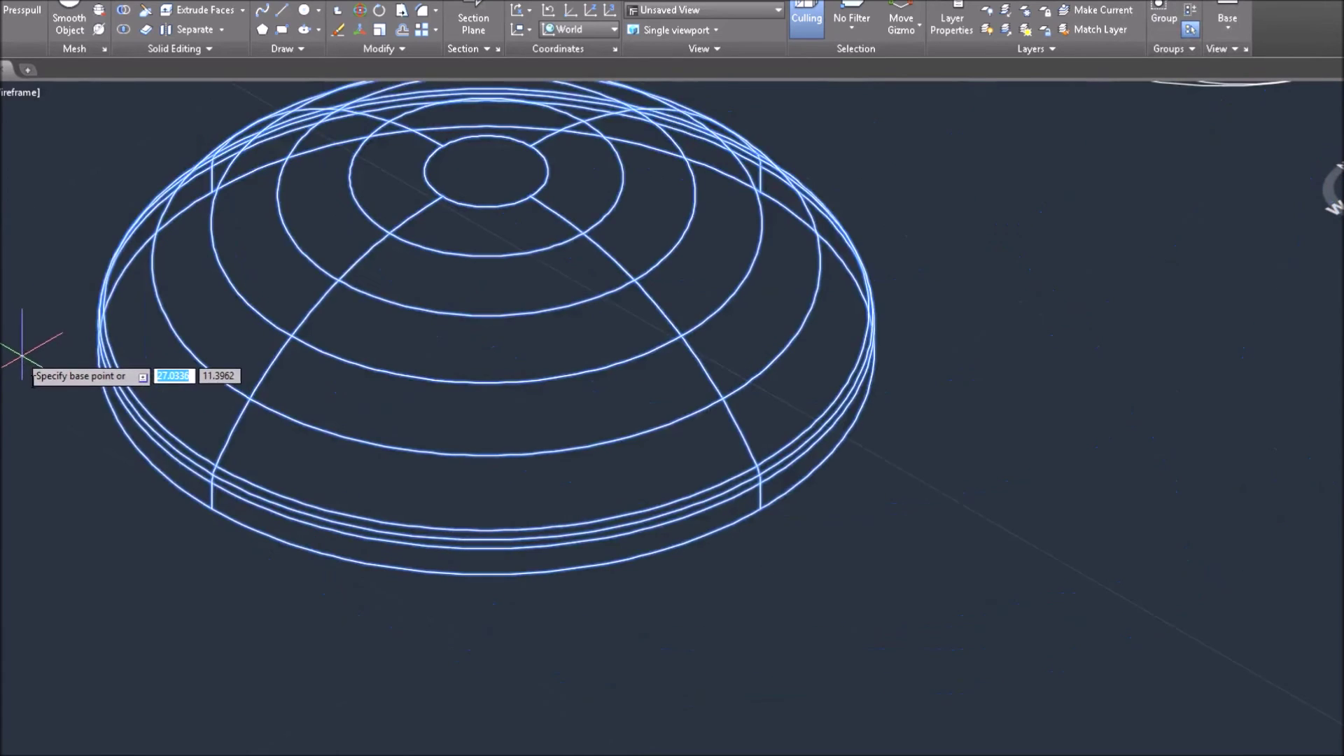
scroll(143, 551, up, 2)
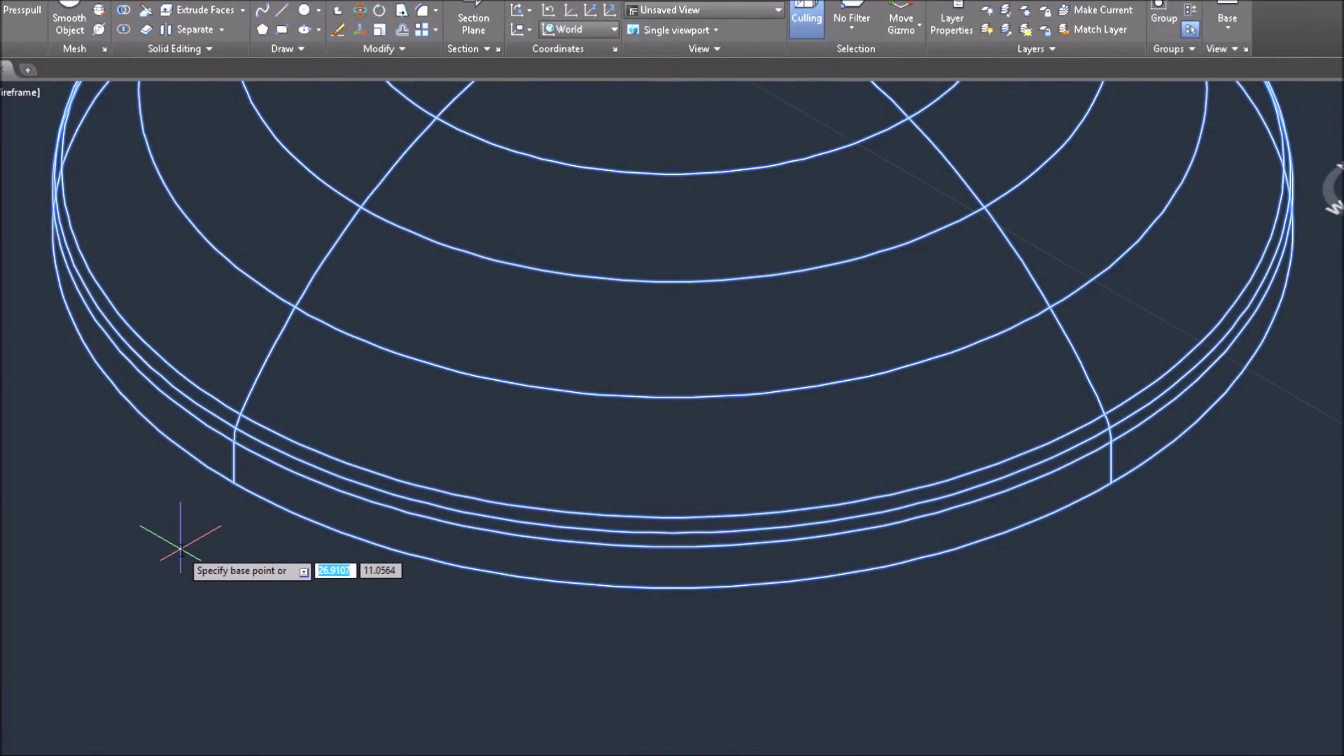
middle_drag(219, 538, 212, 660)
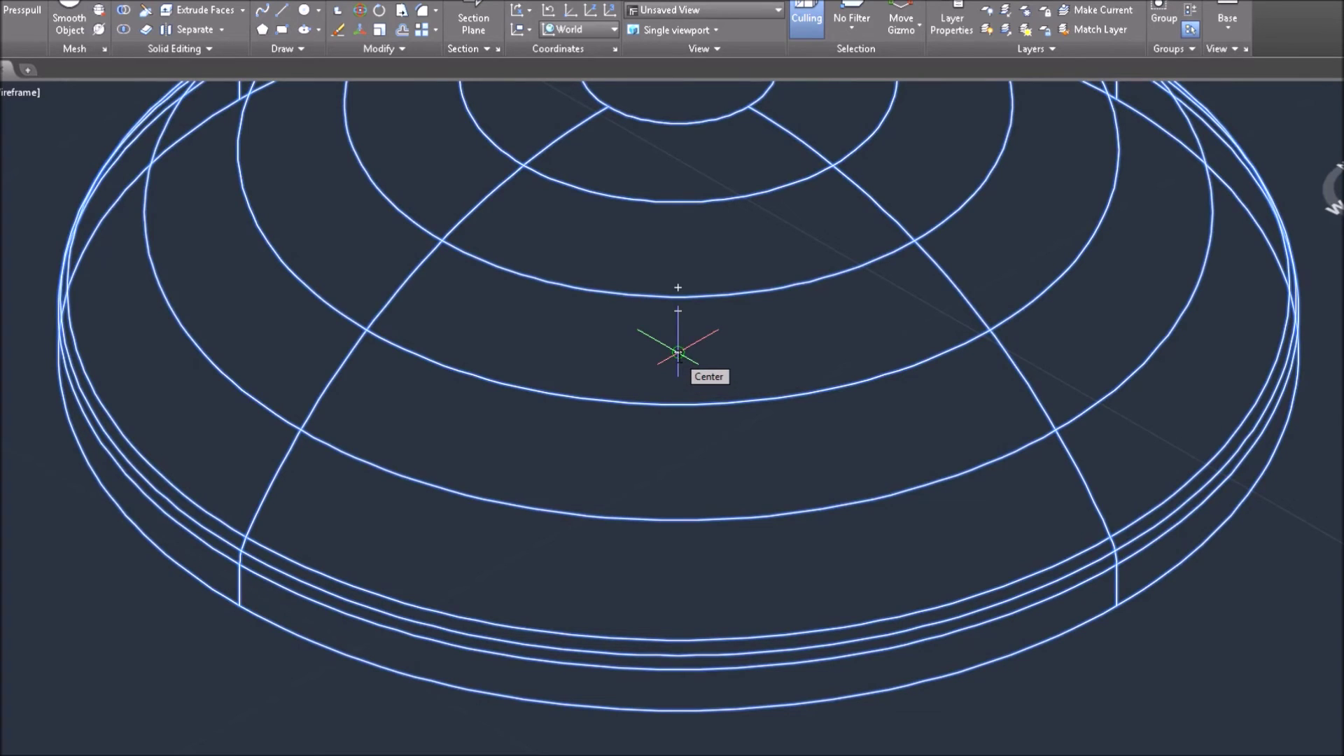
click(677, 352)
scroll(677, 339, down, 4)
middle_drag(876, 333, 563, 622)
scroll(642, 466, up, 1)
scroll(594, 484, up, 2)
middle_drag(527, 497, 54, 471)
scroll(61, 712, down, 1)
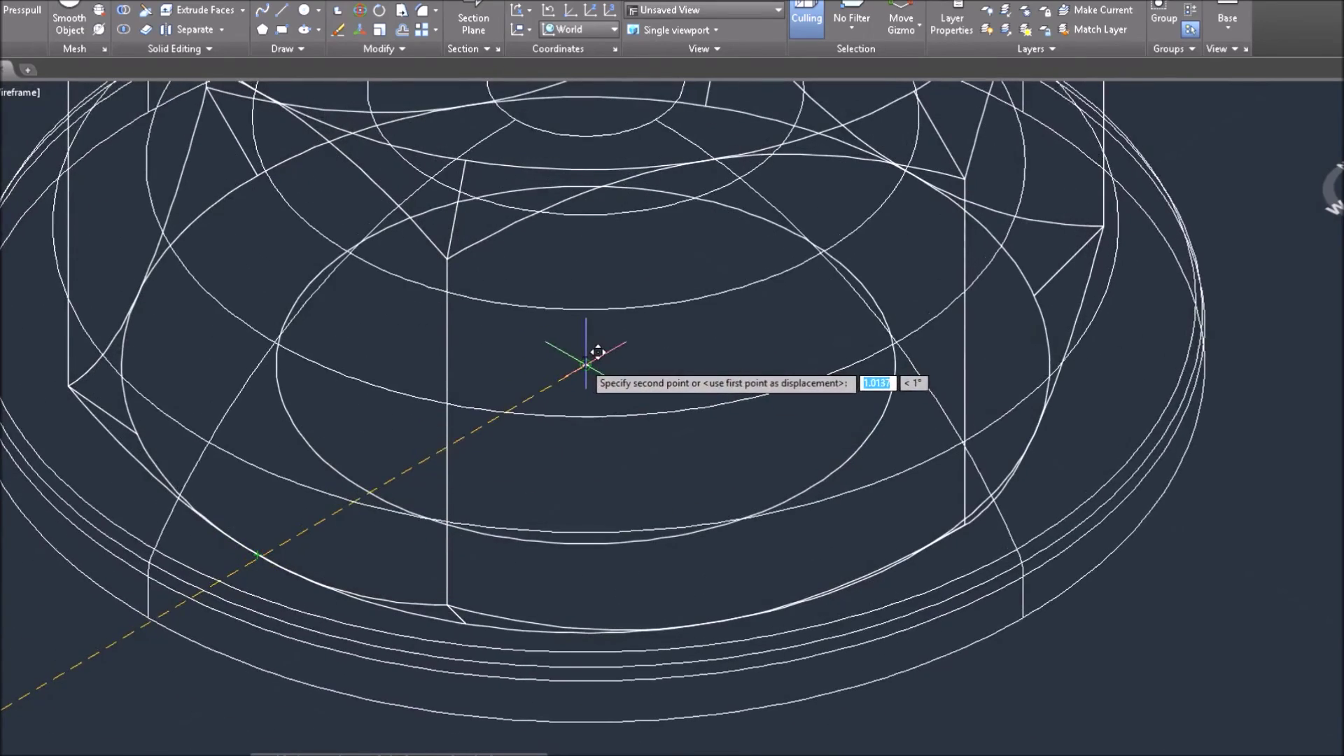
Step: Inspect the combined dome and hexagonal solid in the Realistic visual style, and return to 2D Wireframe
scroll(615, 419, down, 2)
middle_drag(1064, 508, 1080, 560)
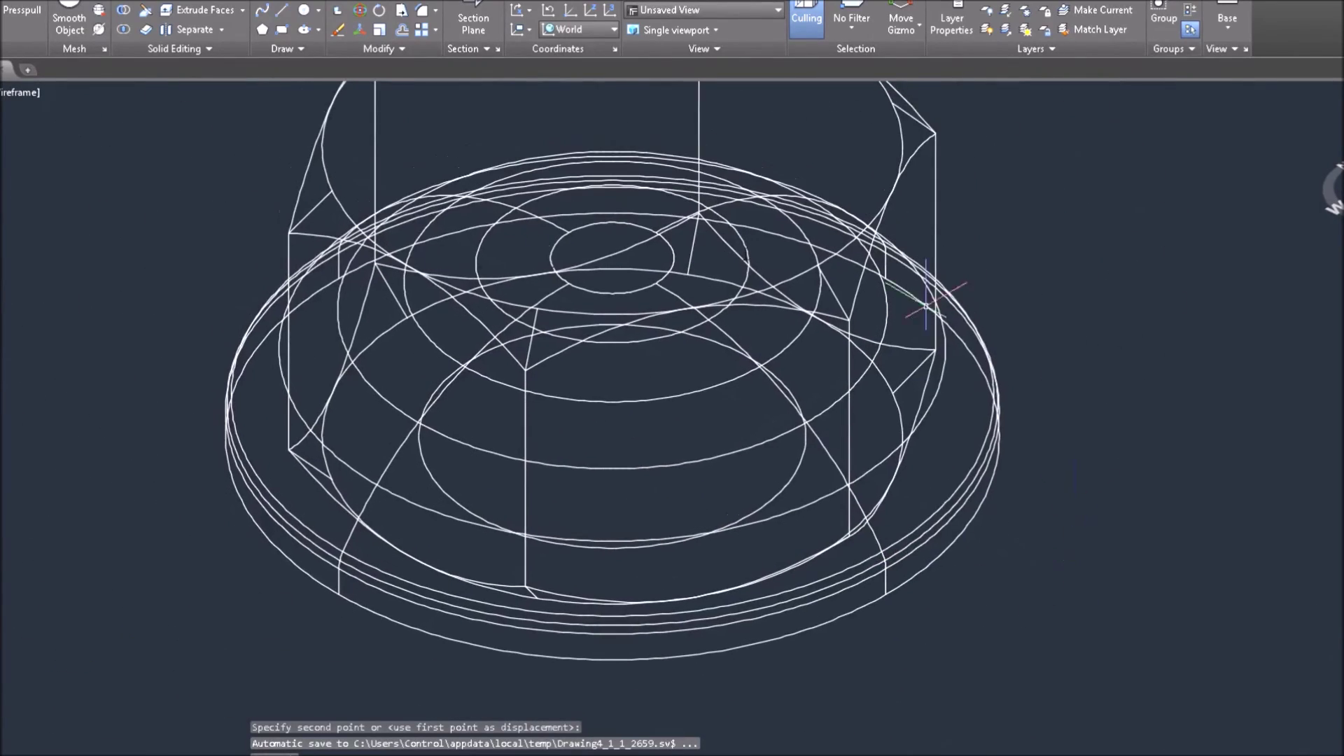
scroll(456, 644, down, 3)
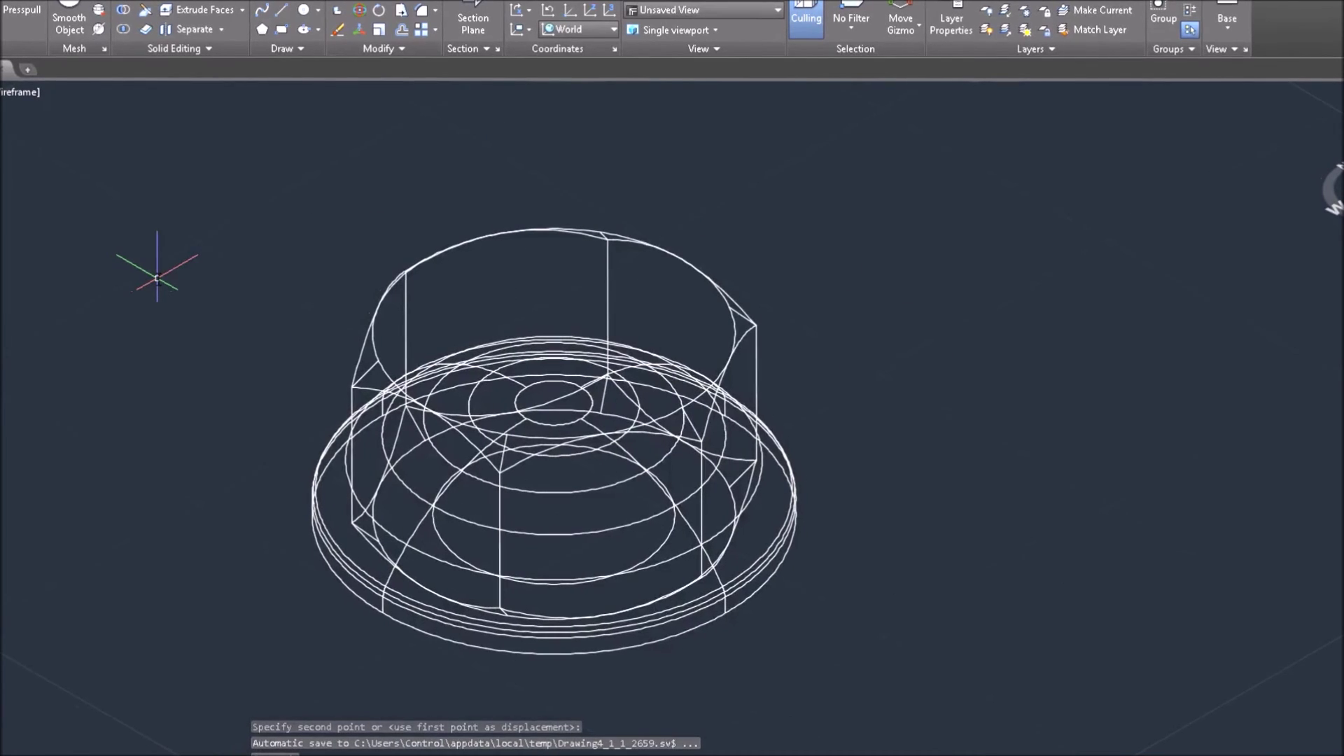
click(20, 92)
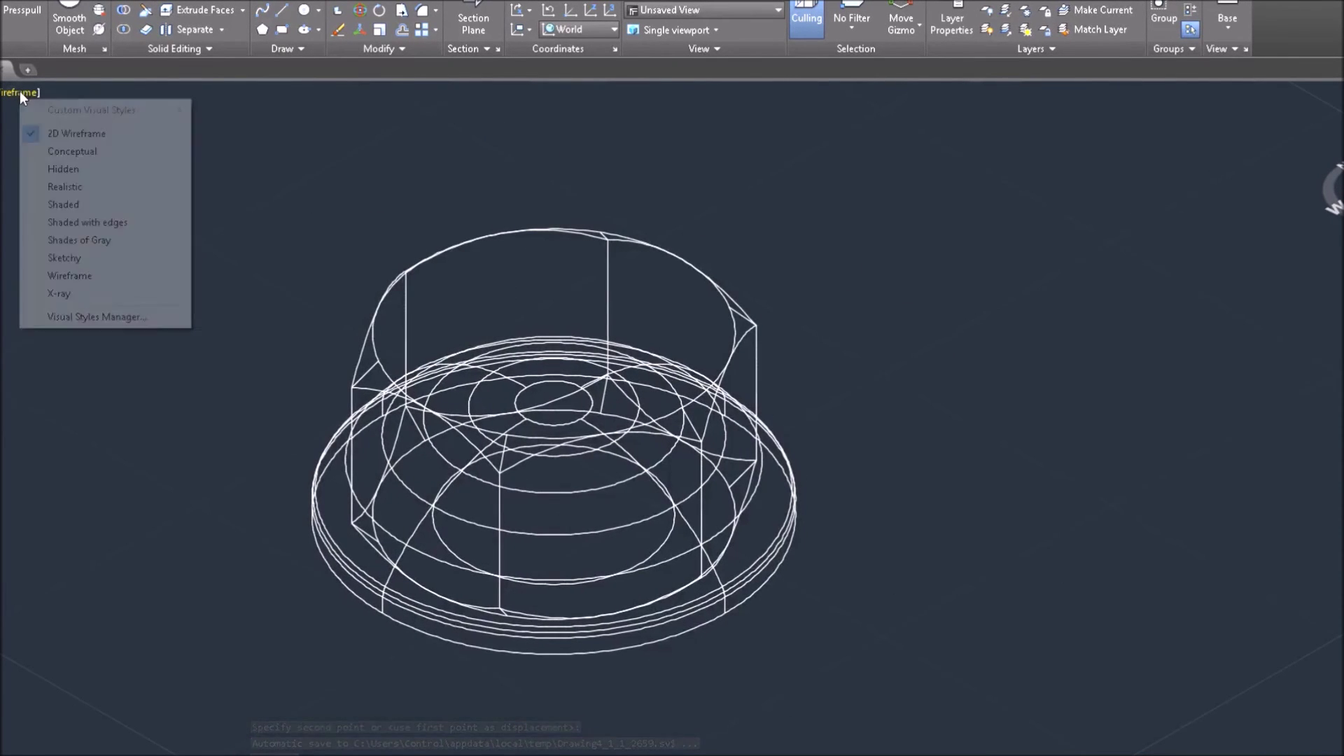
click(63, 186)
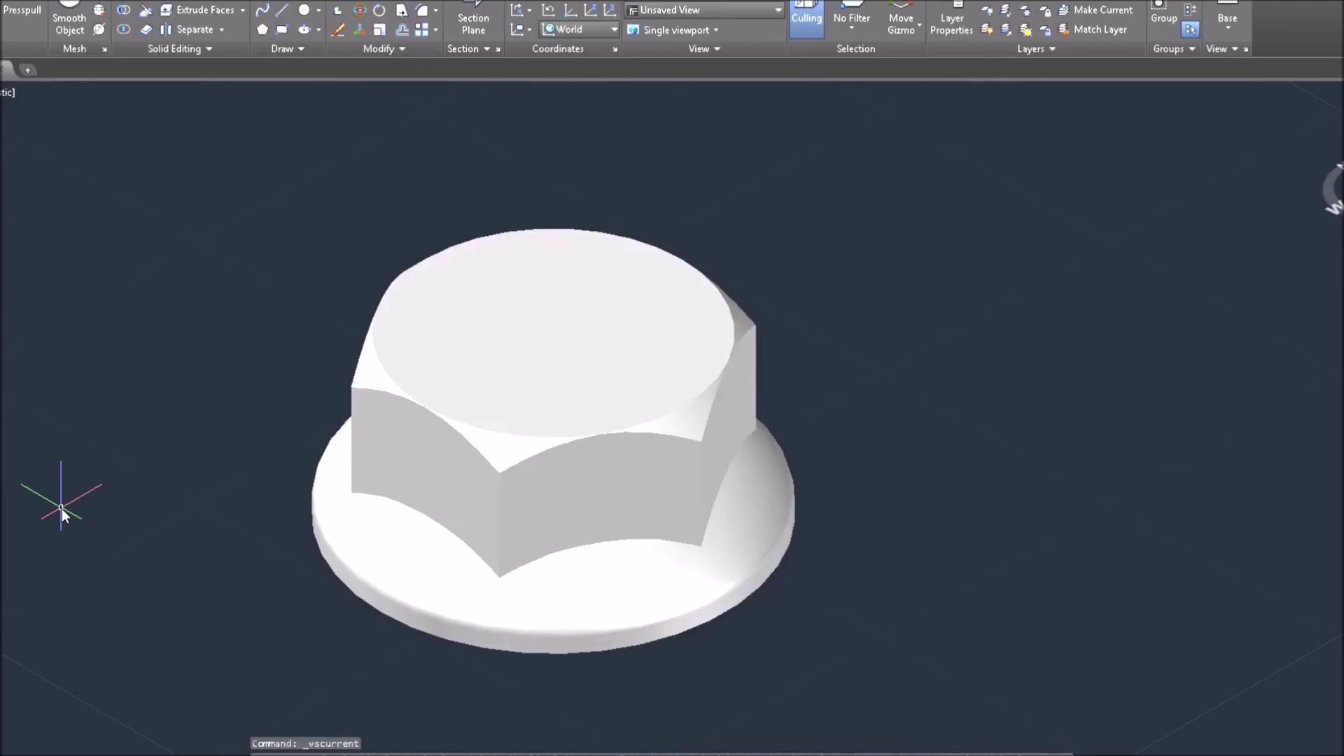
click(6, 93)
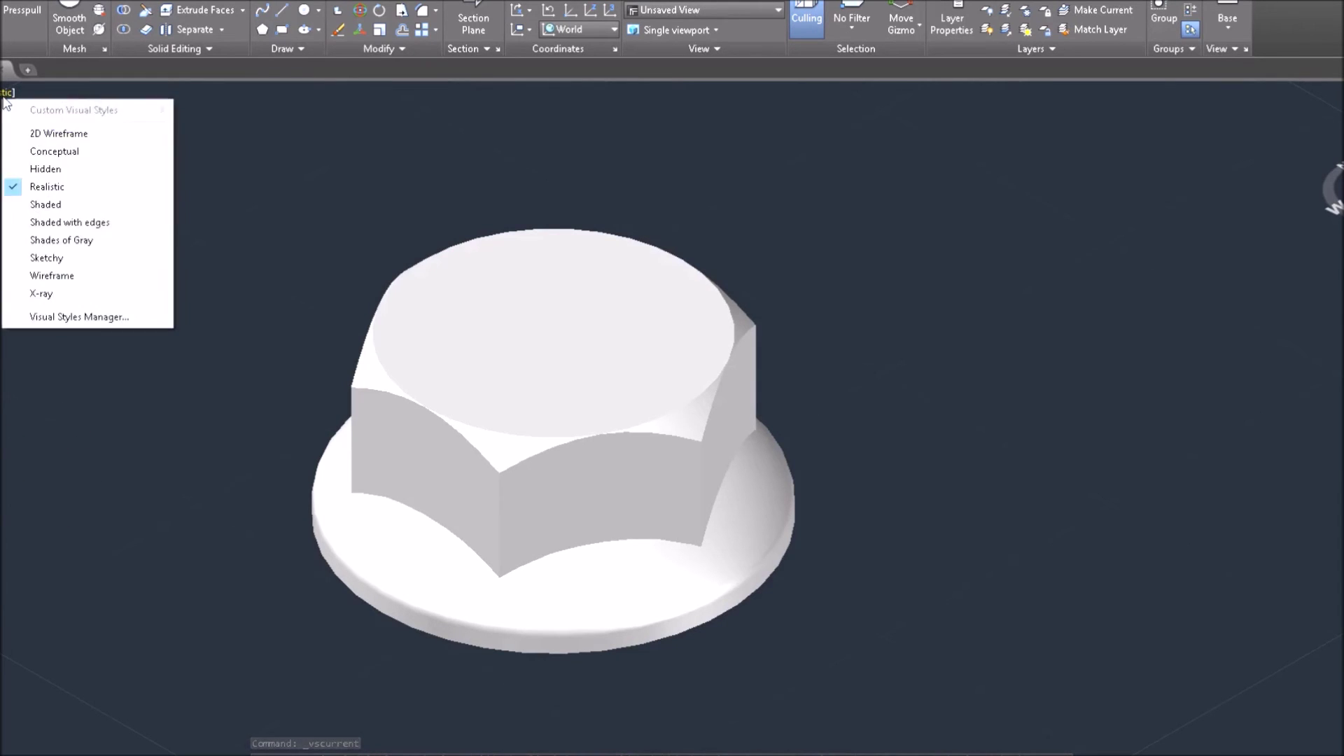
click(38, 133)
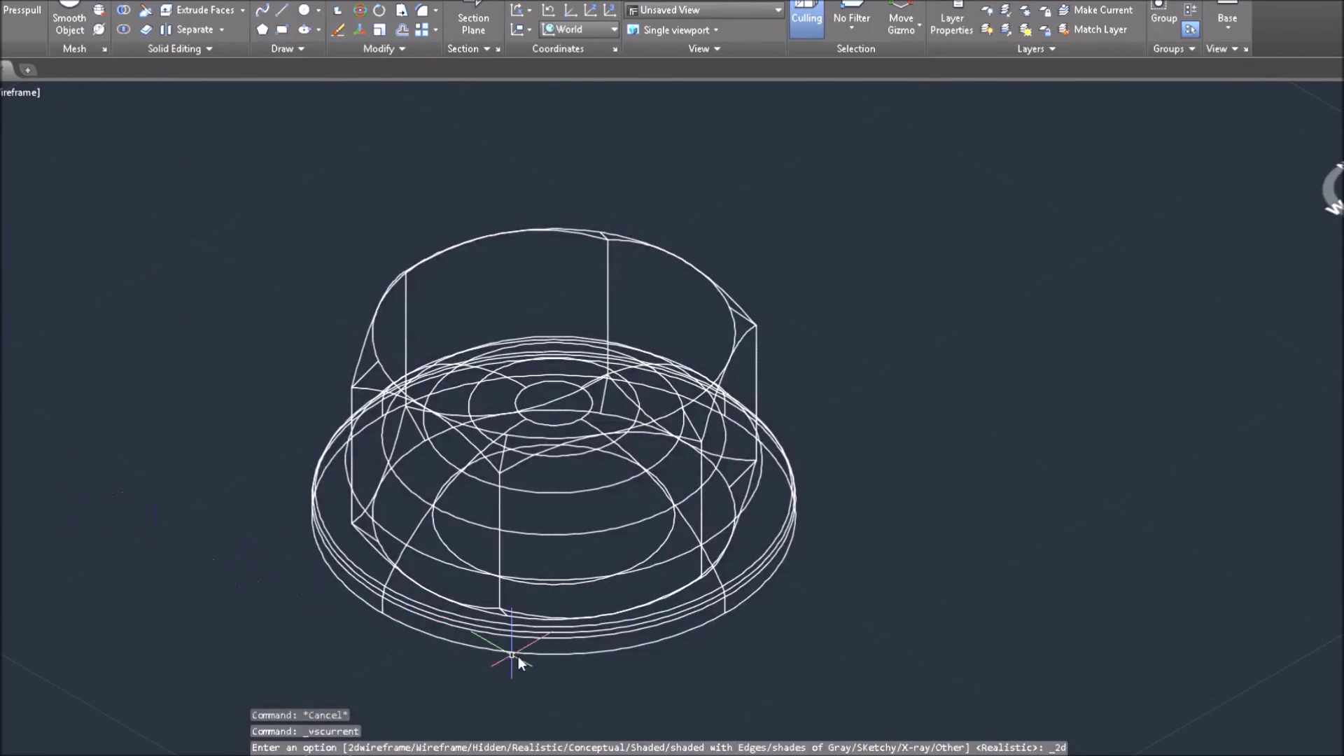
Step: Extrude the inner circle at the base into a solid cylinder that extends well above the top of the hexagonal solid
scroll(591, 687, up, 4)
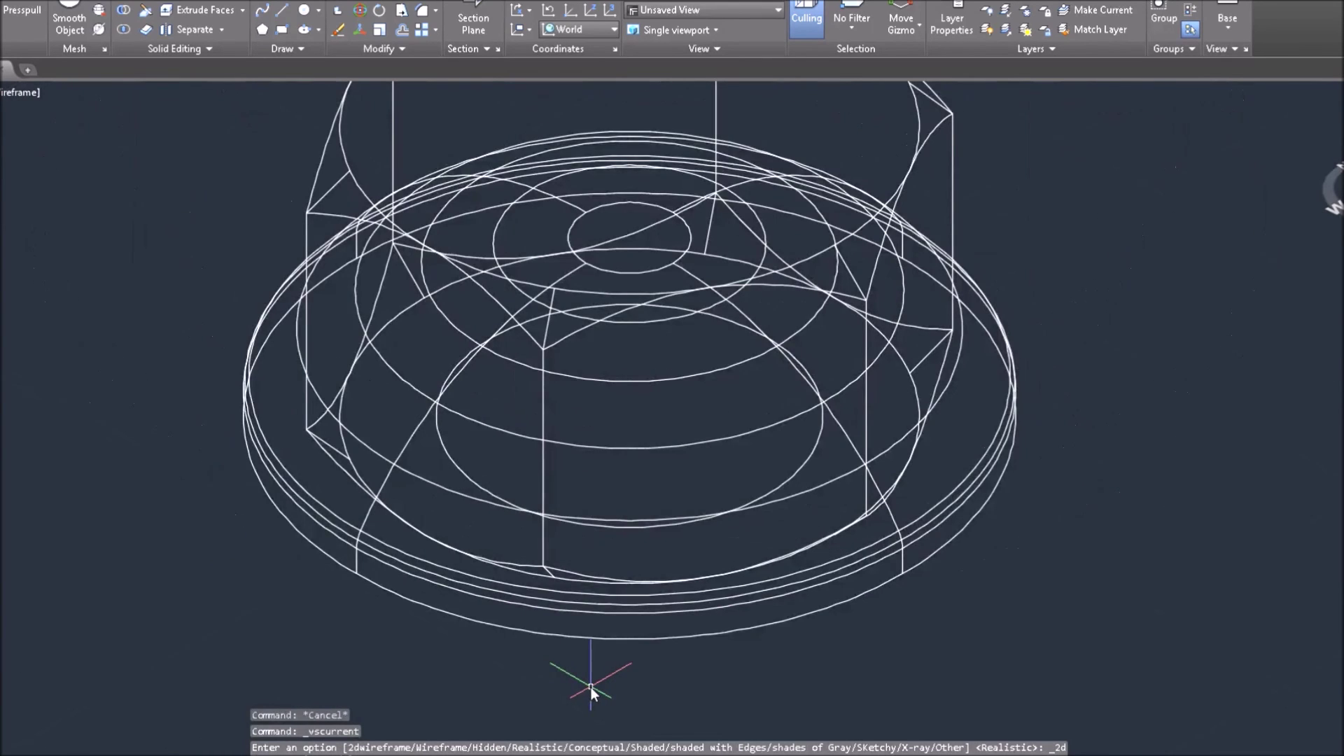
click(808, 460)
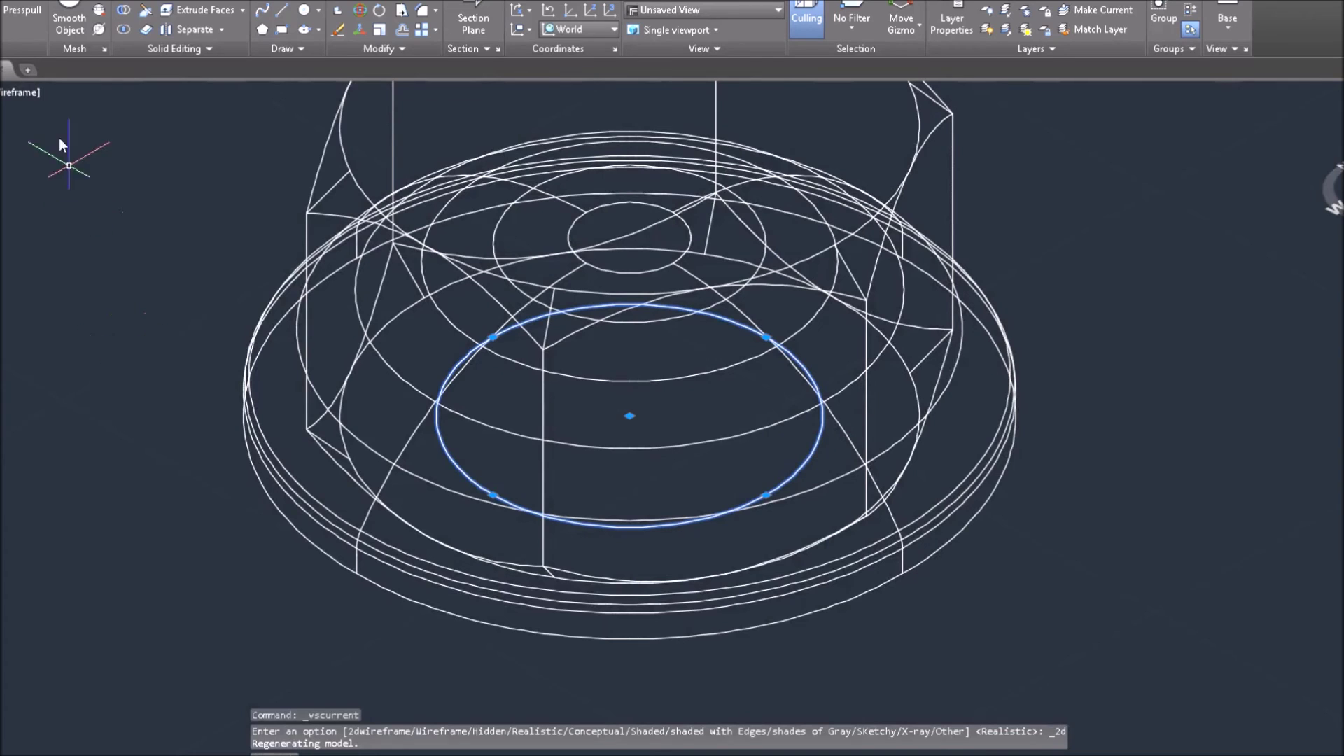
text(ext)
key(Return)
middle_drag(52, 333, 78, 653)
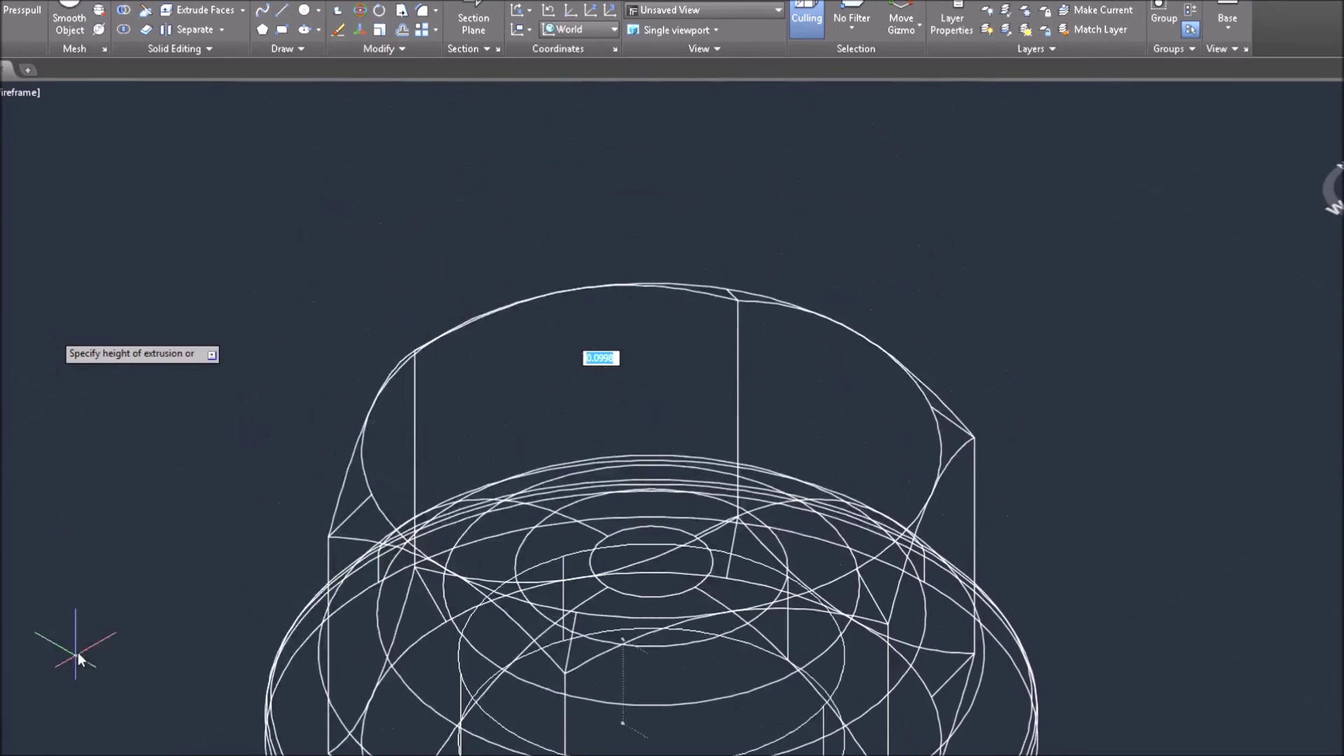
click(55, 168)
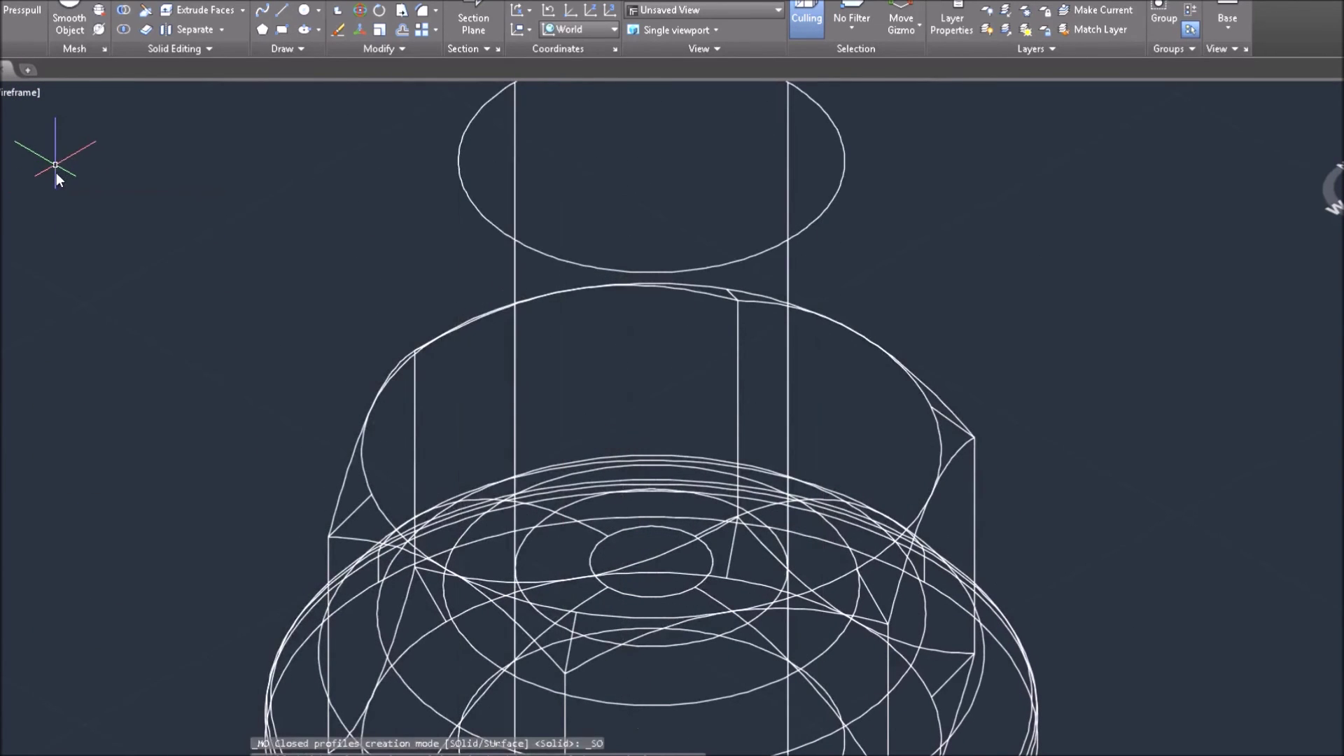
middle_drag(62, 347, 84, 320)
scroll(105, 294, down, 2)
scroll(875, 353, down, 1)
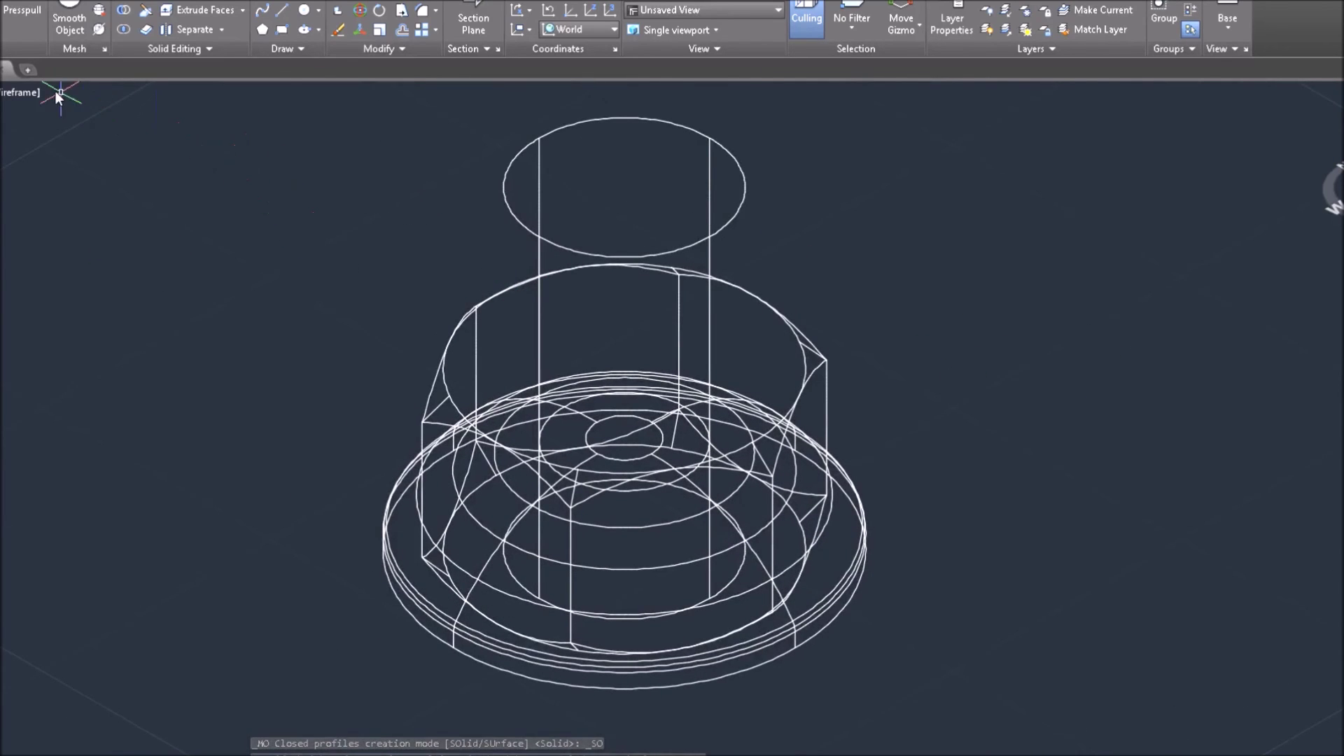
Step: Check the extruded cylinder through the nut in the Realistic visual style, and return to 2D Wireframe
click(26, 91)
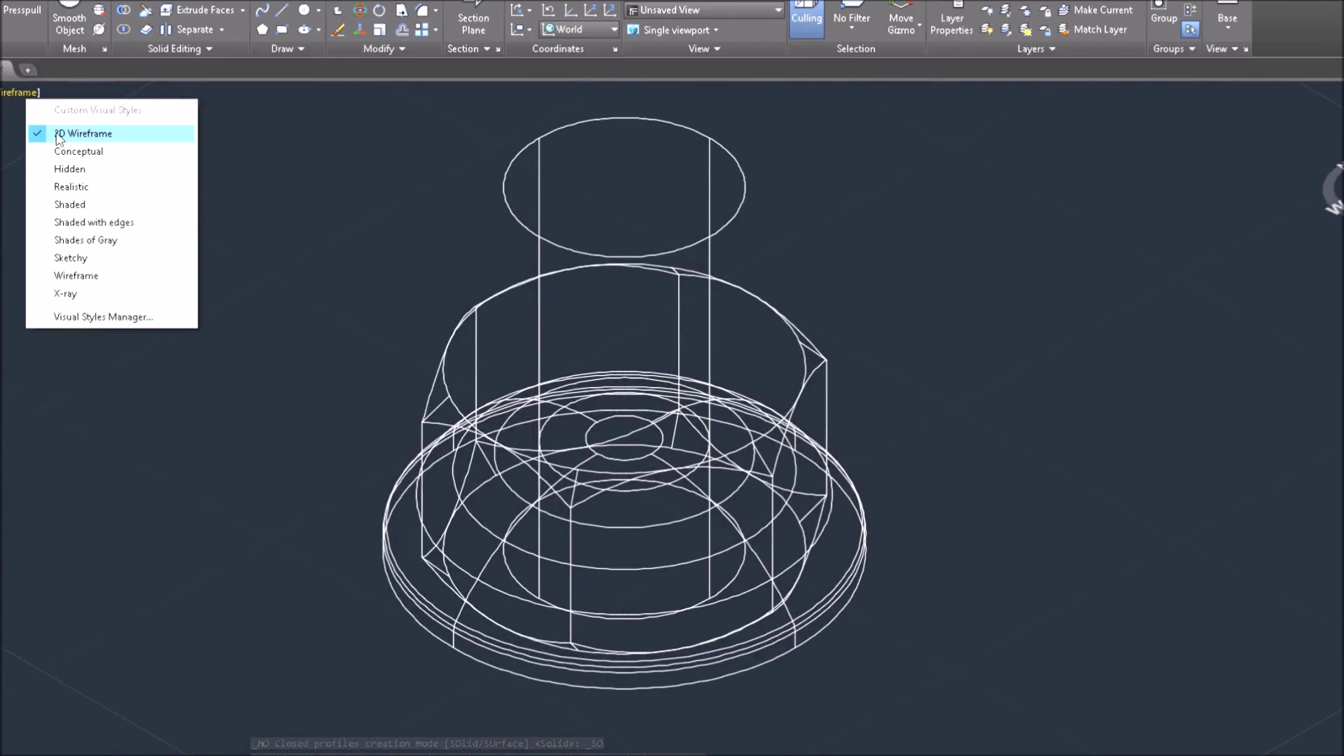
click(67, 187)
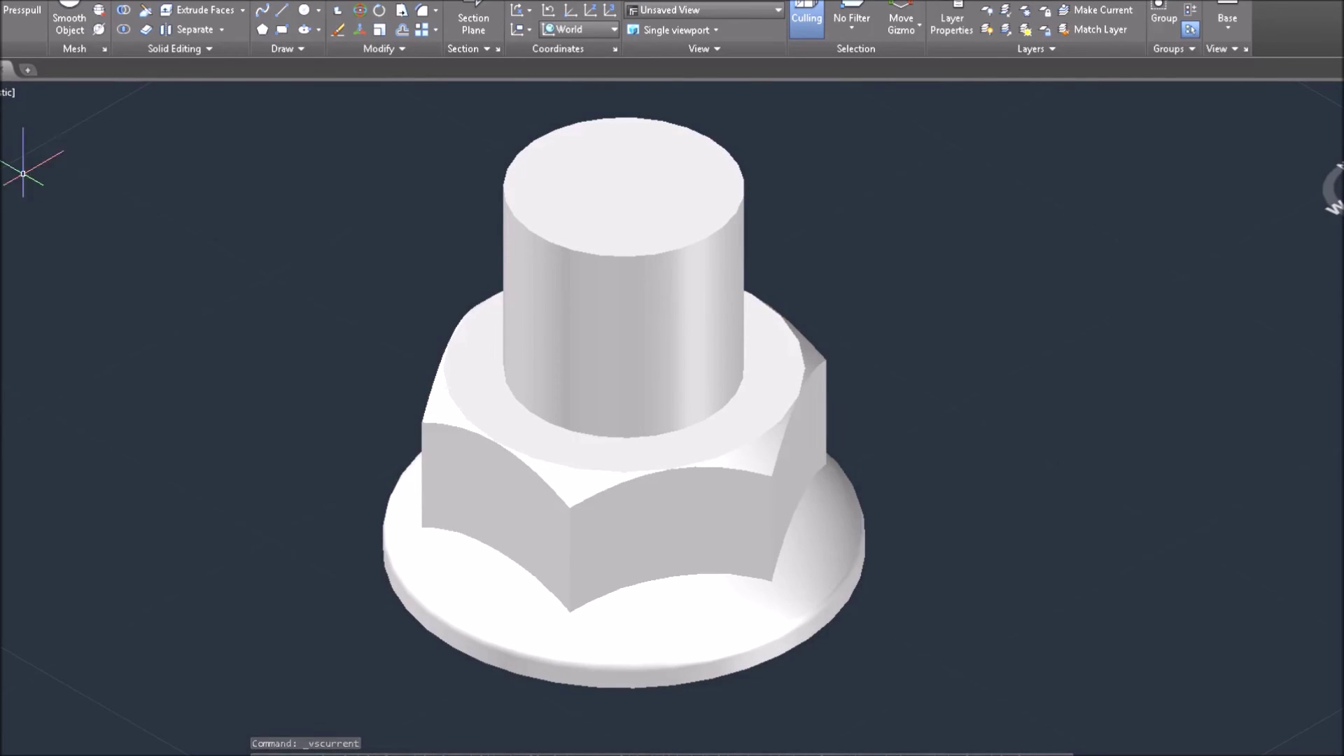
click(9, 92)
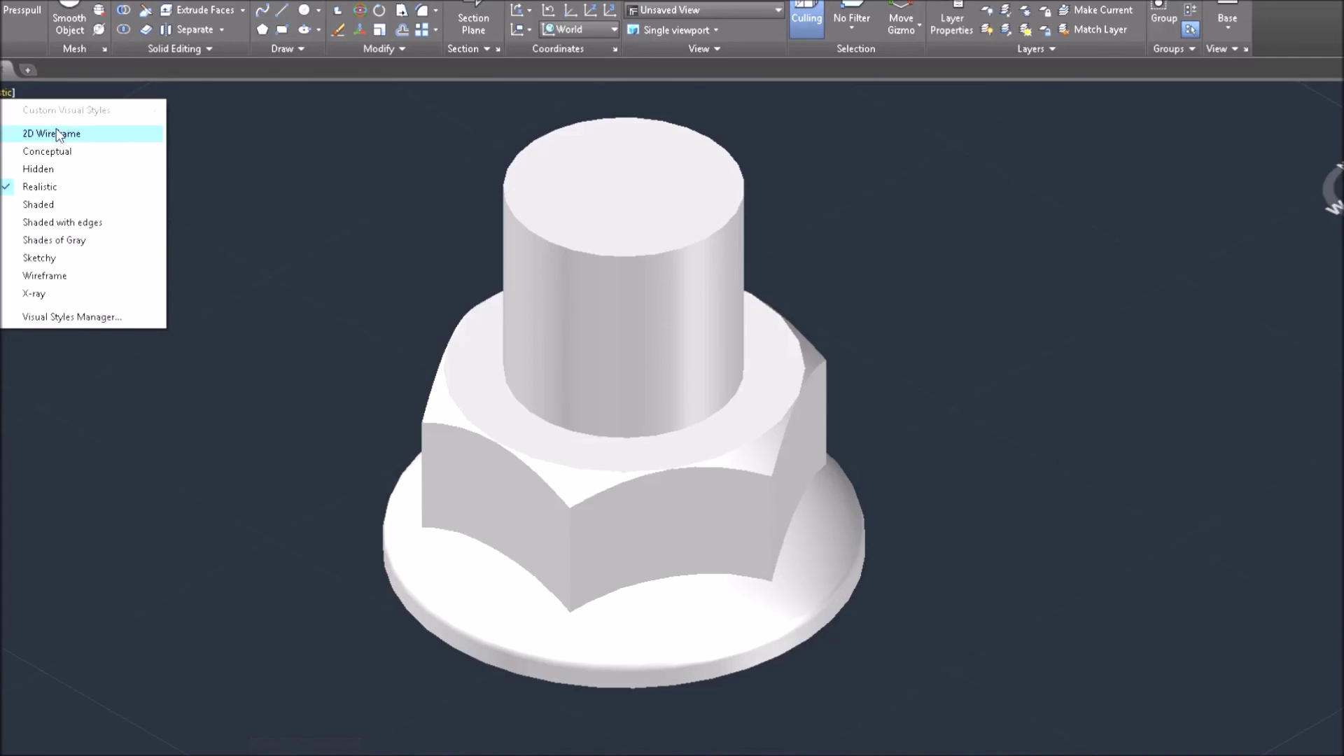
click(33, 133)
Step: Subtract the extruded cylinder from both the domed solid and the hexagonal solid to cut the central through hole
text(su)
key(Return)
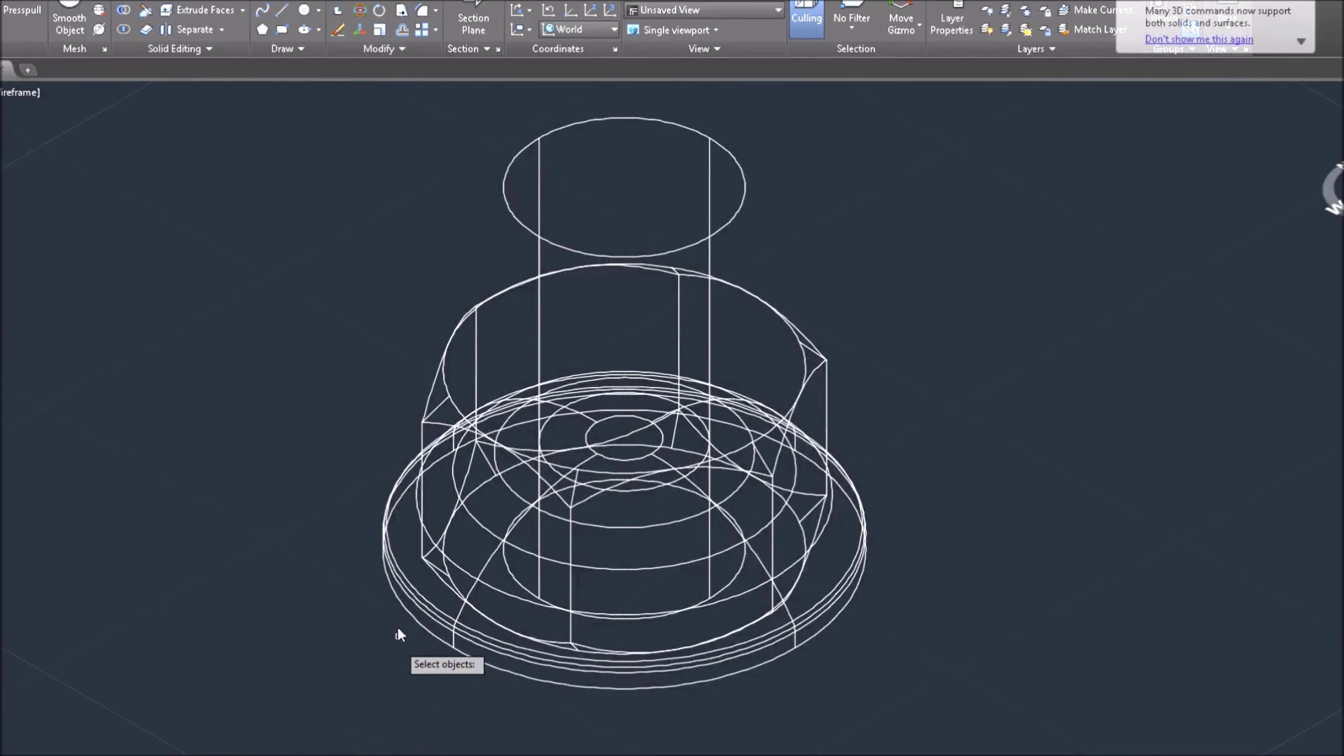
click(401, 608)
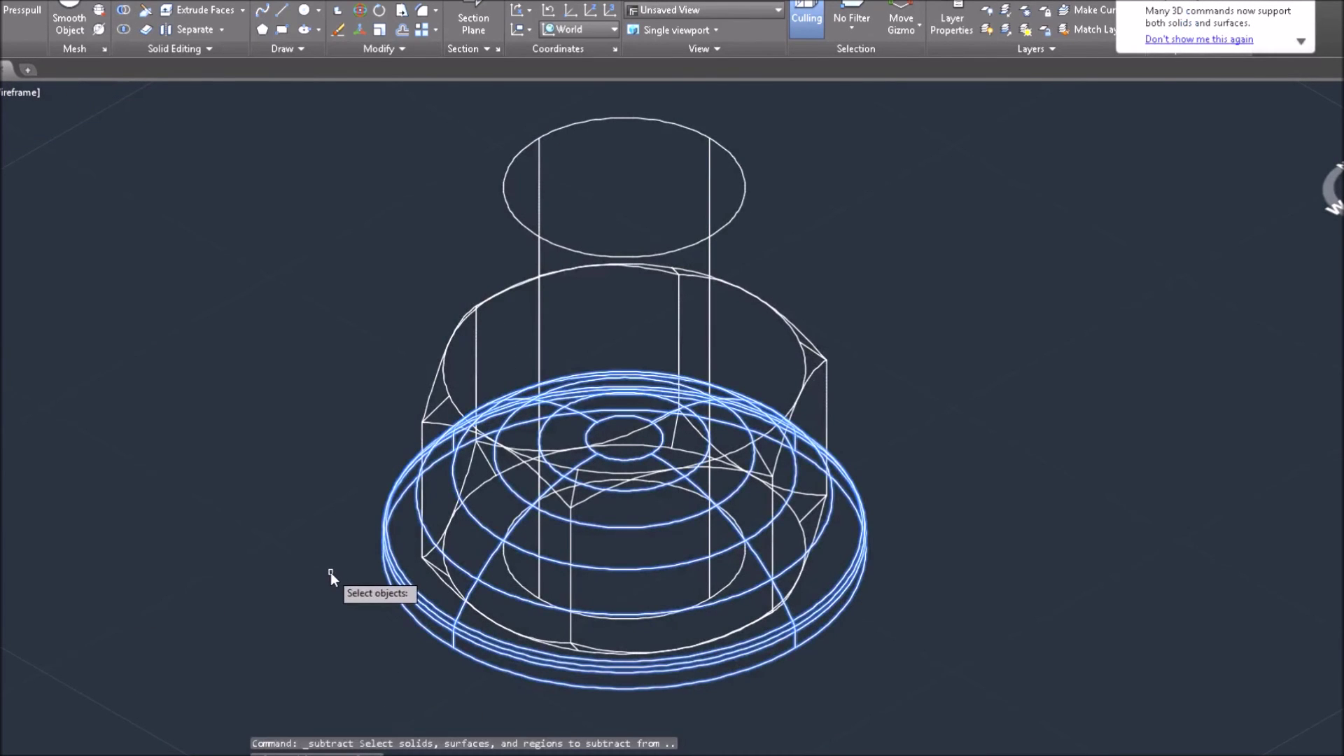
click(430, 561)
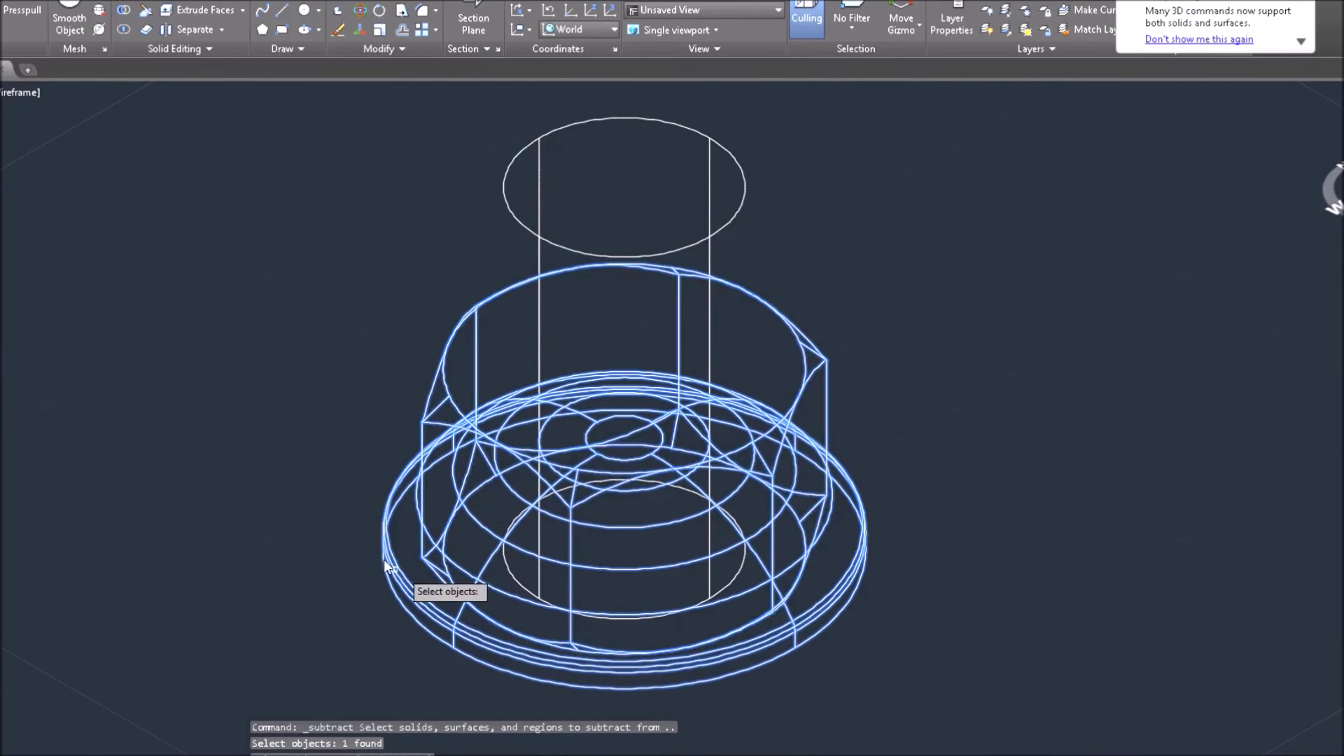
key(Return)
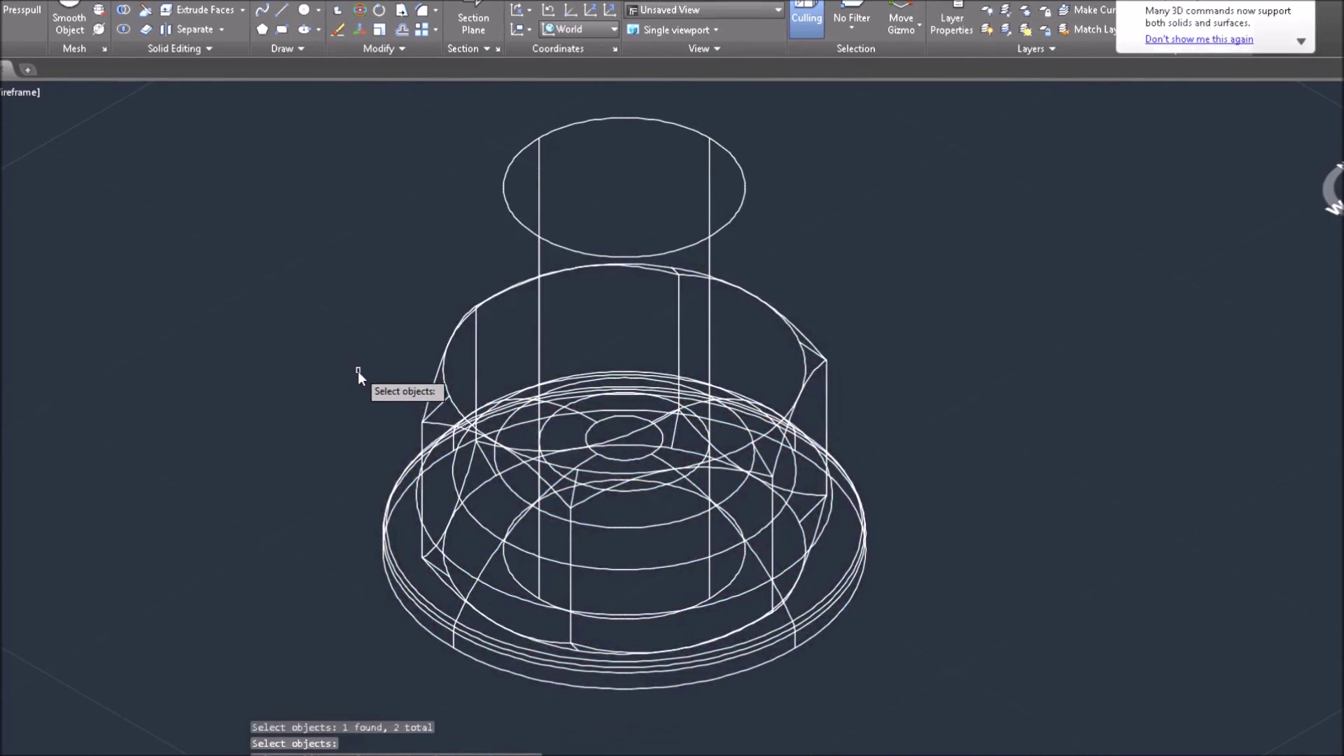
click(517, 219)
key(Return)
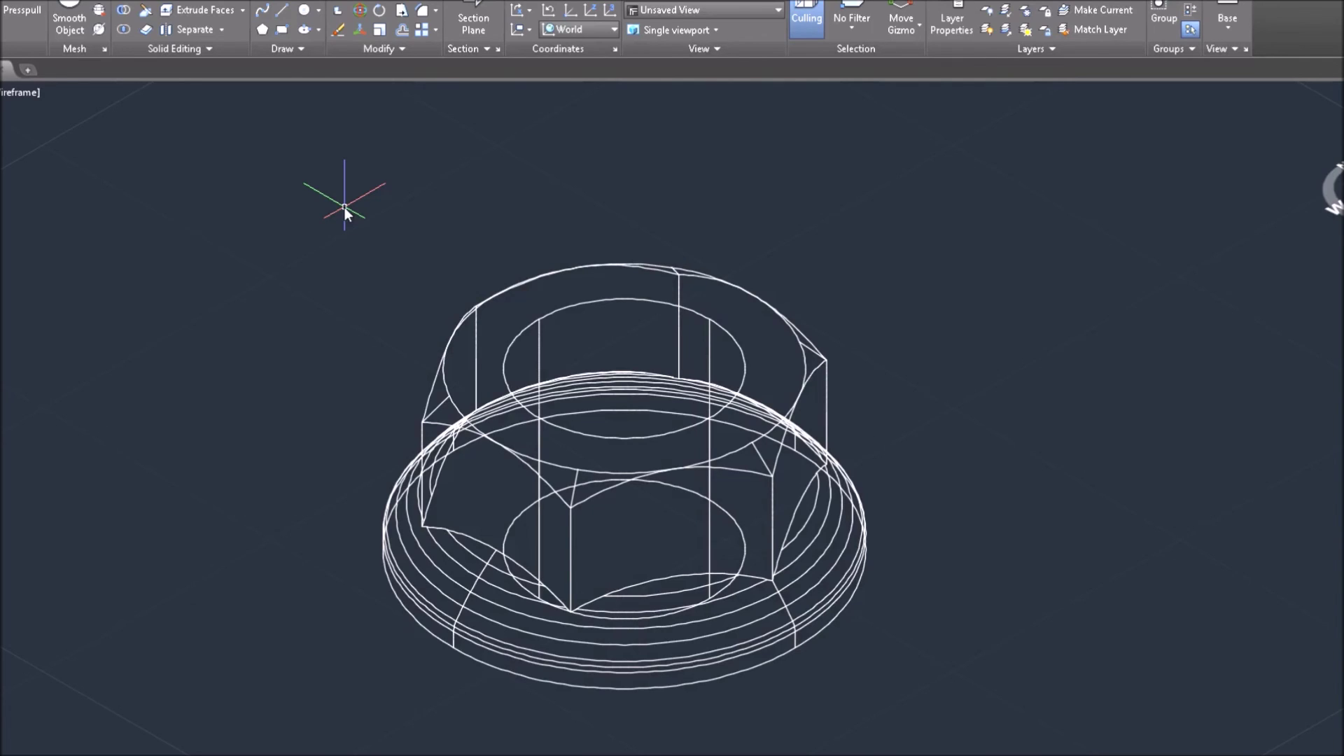
Step: Switch to the Conceptual visual style and examine the flanged nut and its through hole from several angles
middle_drag(265, 367, 249, 308)
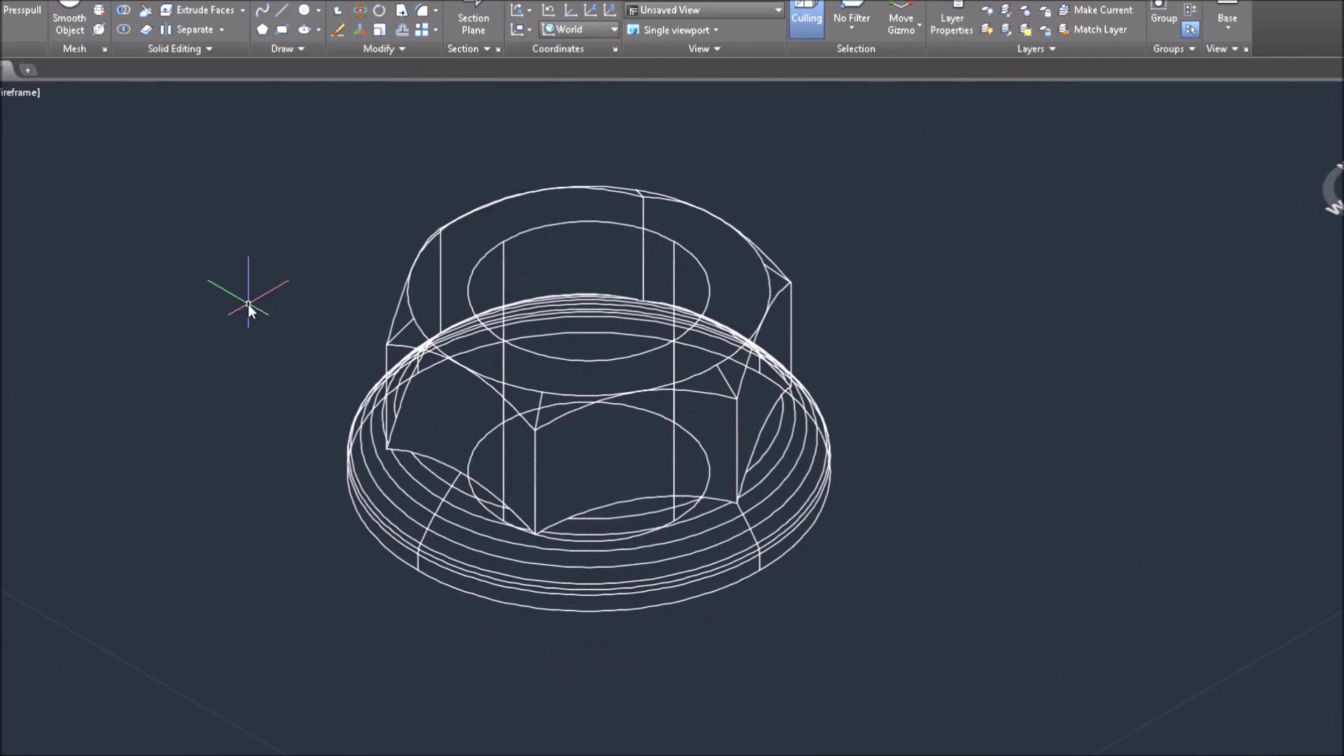
click(14, 93)
click(71, 156)
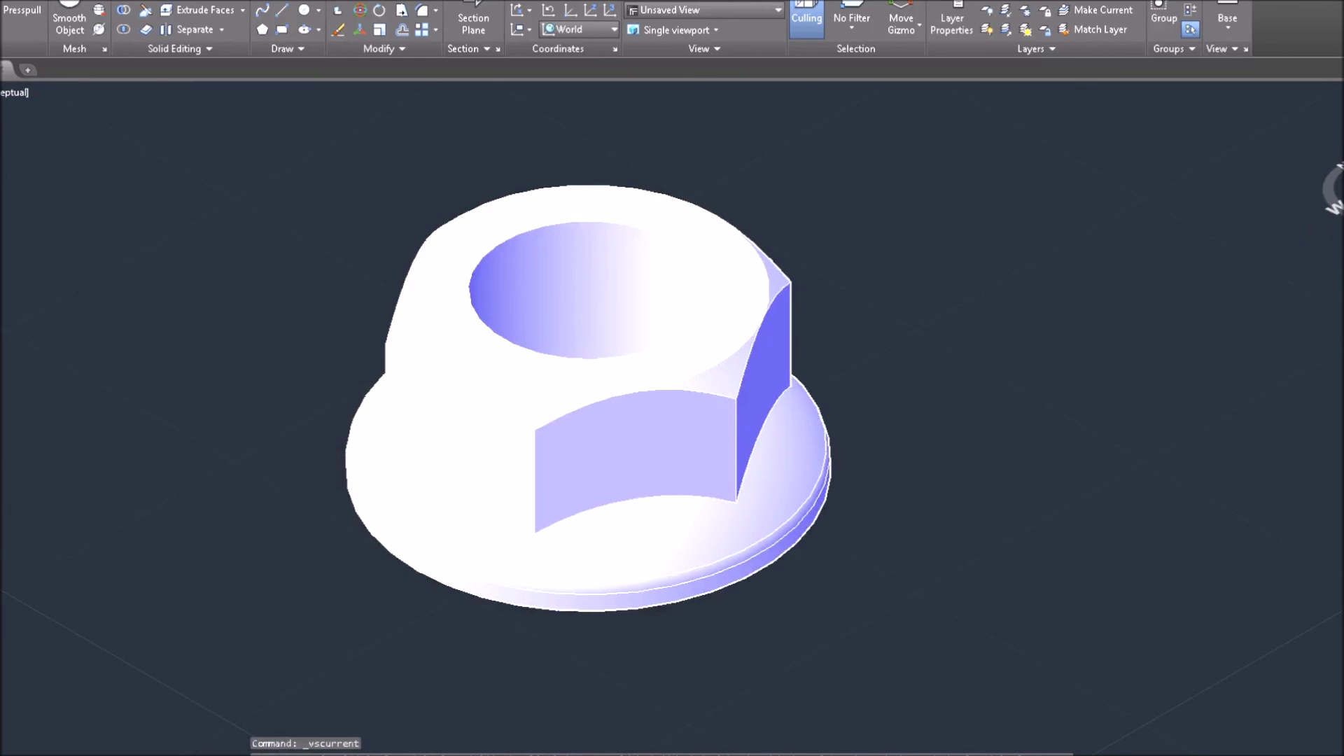
shift+middle_drag(922, 651, 721, 708)
shift+middle_drag(923, 424, 768, 489)
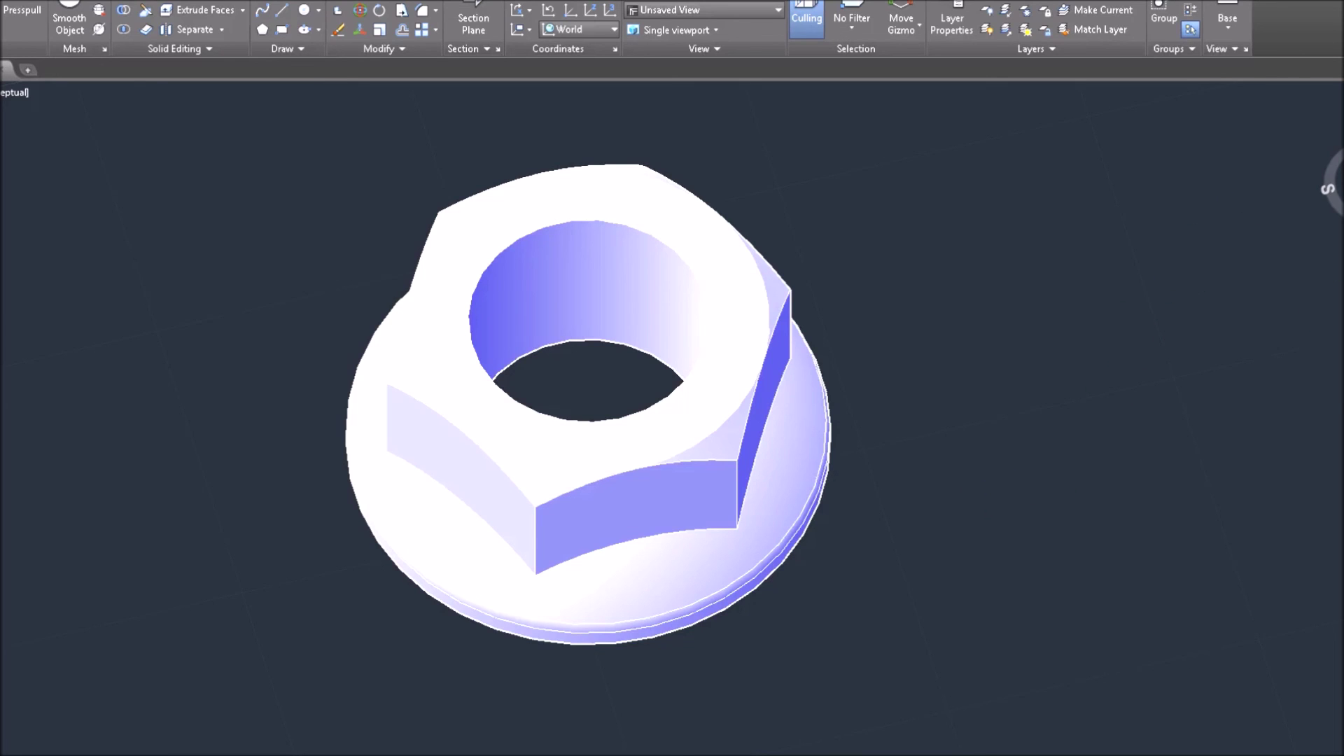
mouse_move(876, 612)
shift+middle_down()
mouse_move(861, 540)
mouse_move(973, 621)
mouse_move(934, 474)
mouse_move(996, 552)
mouse_move(883, 567)
mouse_move(852, 597)
shift+middle_up()
mouse_move(921, 429)
shift+middle_down()
mouse_move(960, 573)
mouse_move(942, 413)
mouse_move(978, 582)
mouse_move(939, 546)
mouse_move(999, 536)
shift+middle_up()
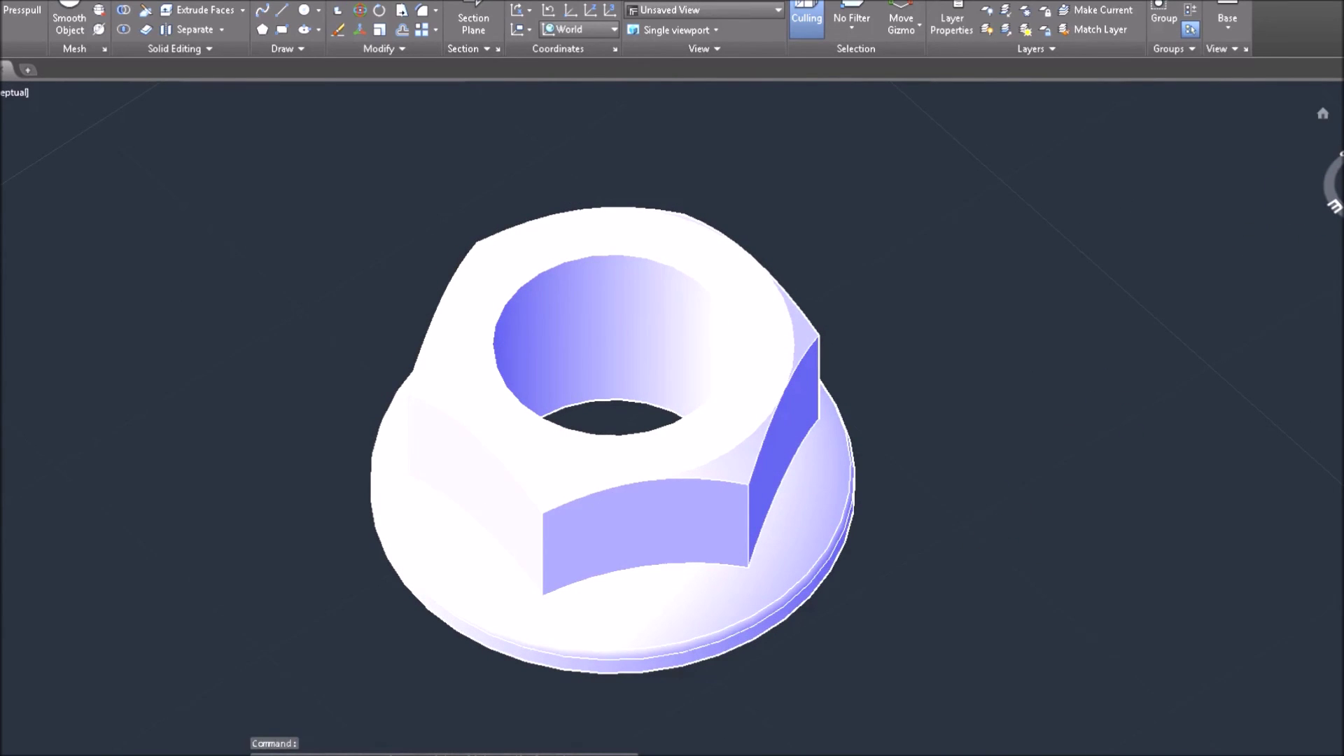
drag(1330, 184, 1215, 399)
shift+middle_drag(1216, 399, 989, 529)
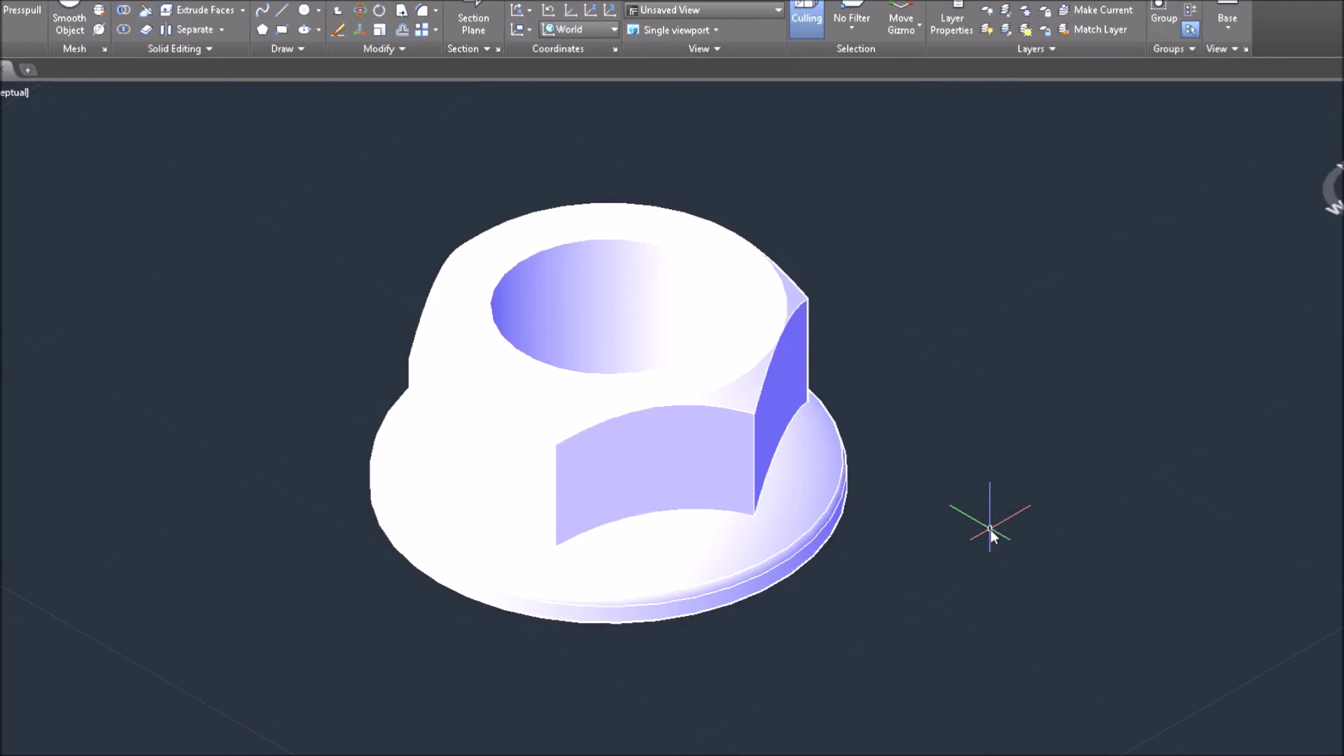
middle_drag(990, 529, 1008, 564)
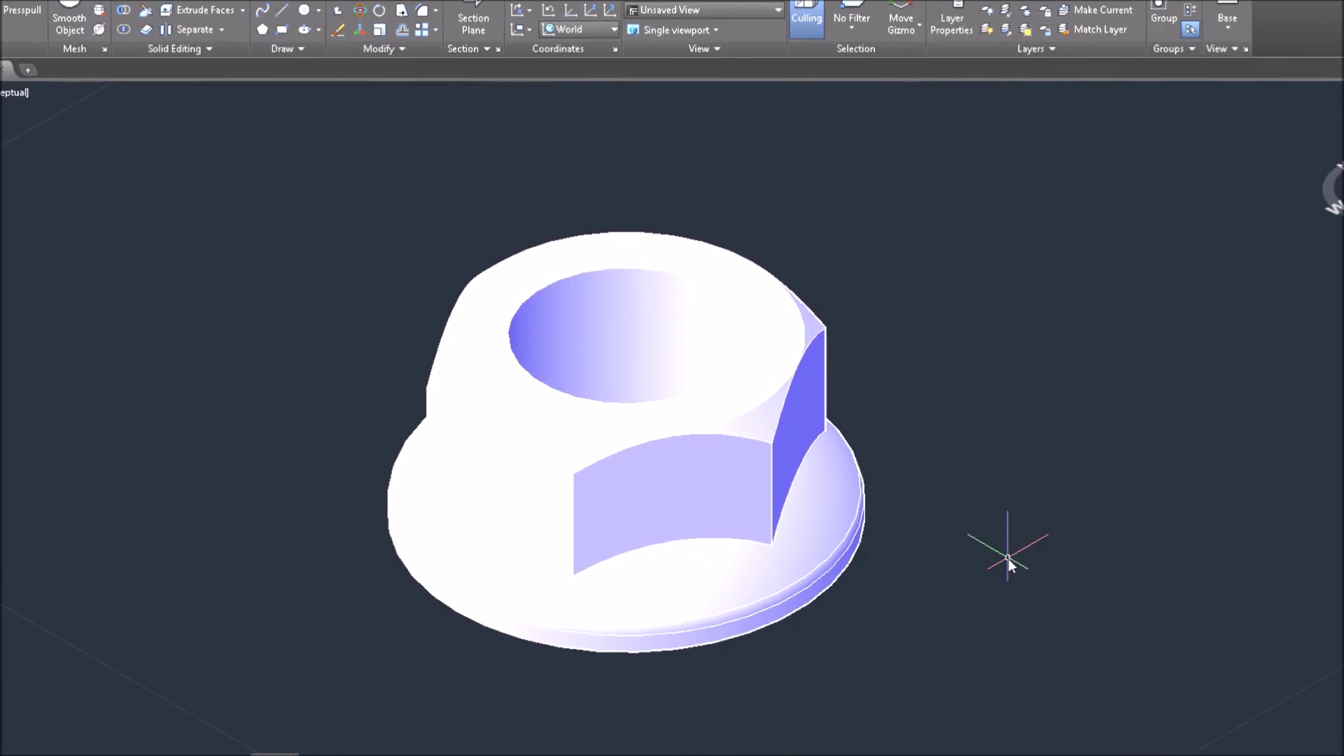